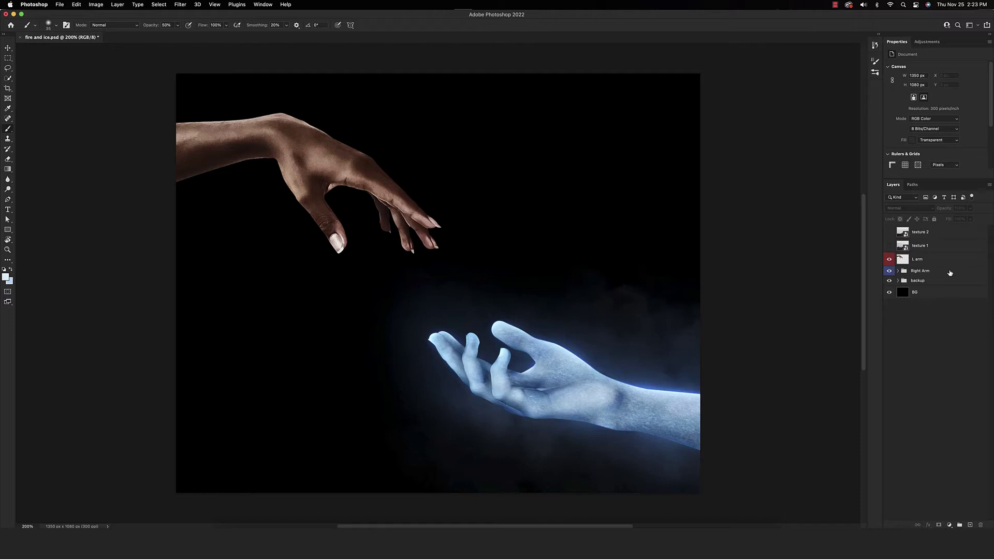
Show and duplicate the texture 1 volcano layer, lowering the copy's opacity to 34%
click(889, 246)
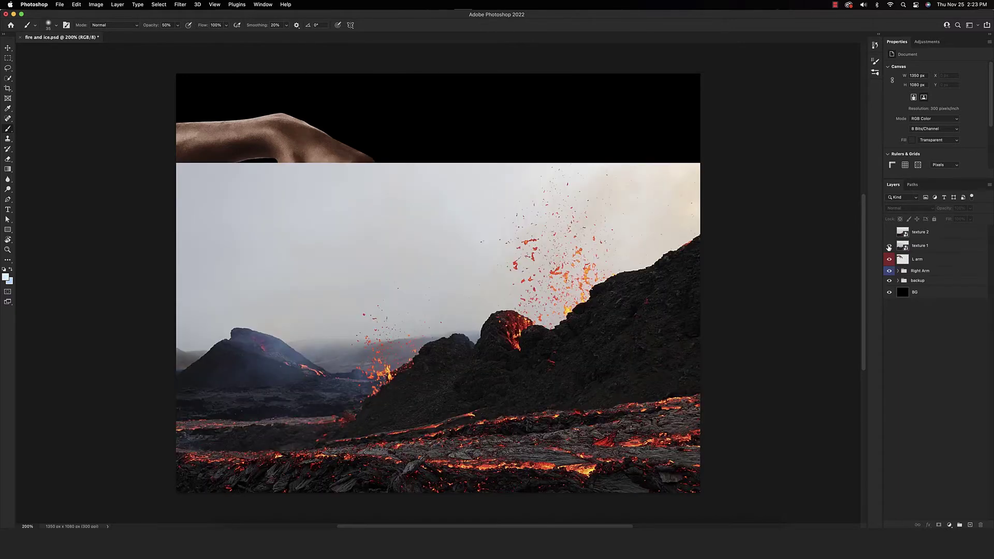
click(921, 247)
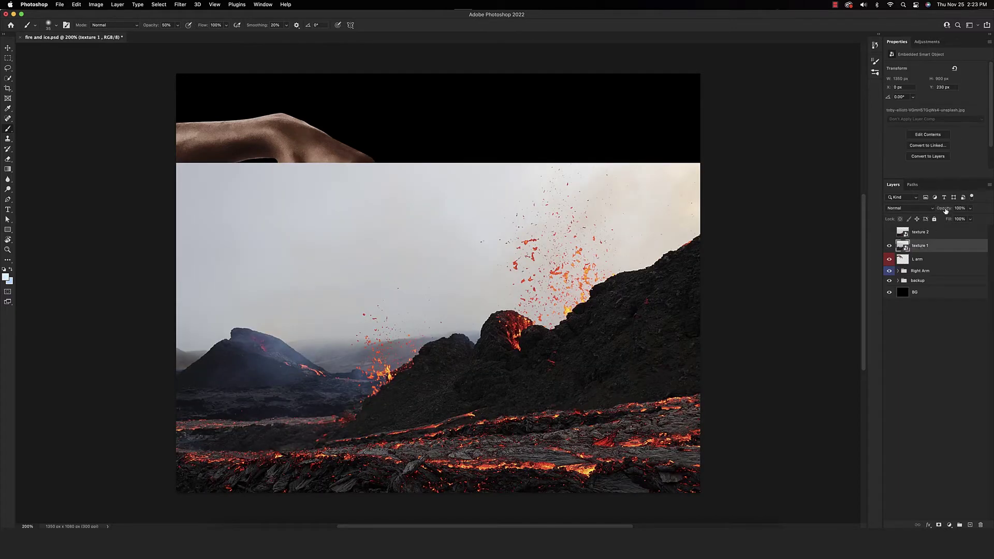
key(super+j)
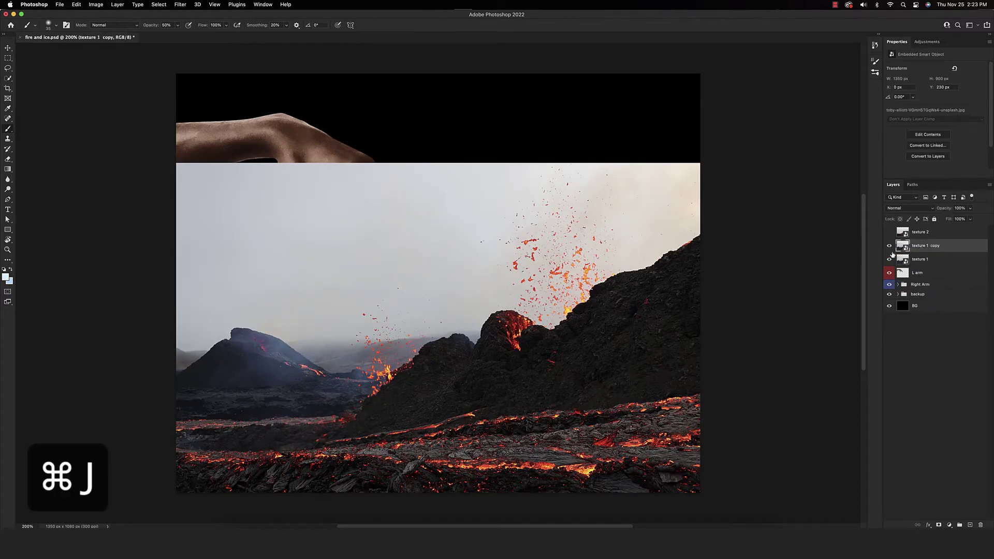
drag(947, 209, 921, 211)
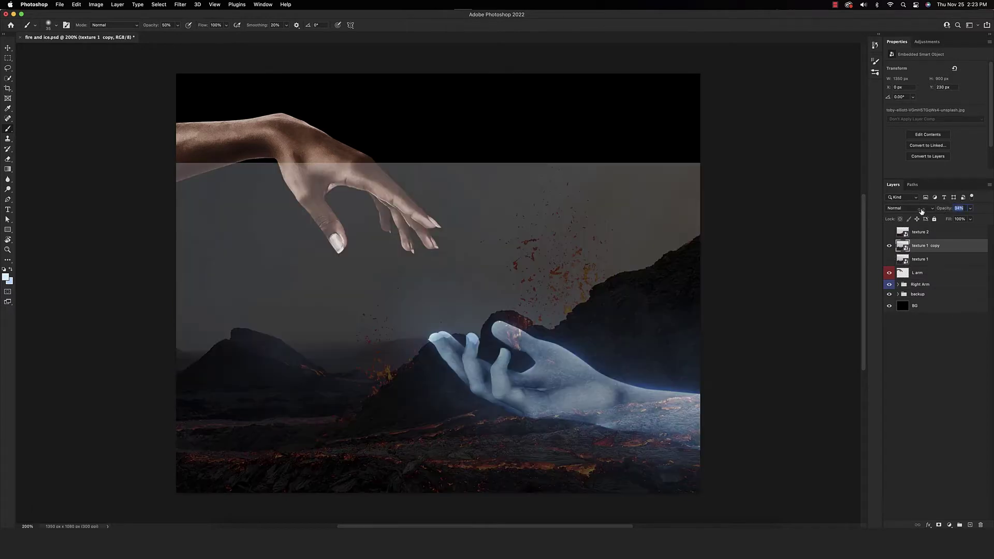
Move, scale and rotate the texture copy to lie along the brown forearm
key(super+t)
drag(454, 300, 520, 202)
drag(611, 325, 337, 55)
scroll(335, 131, up, 3)
drag(70, 310, 197, 273)
drag(662, 148, 478, 192)
drag(607, 120, 609, 129)
Fine-tune the copy to about -9.75° rotation, then hide it behind an inverted black mask
drag(399, 209, 394, 208)
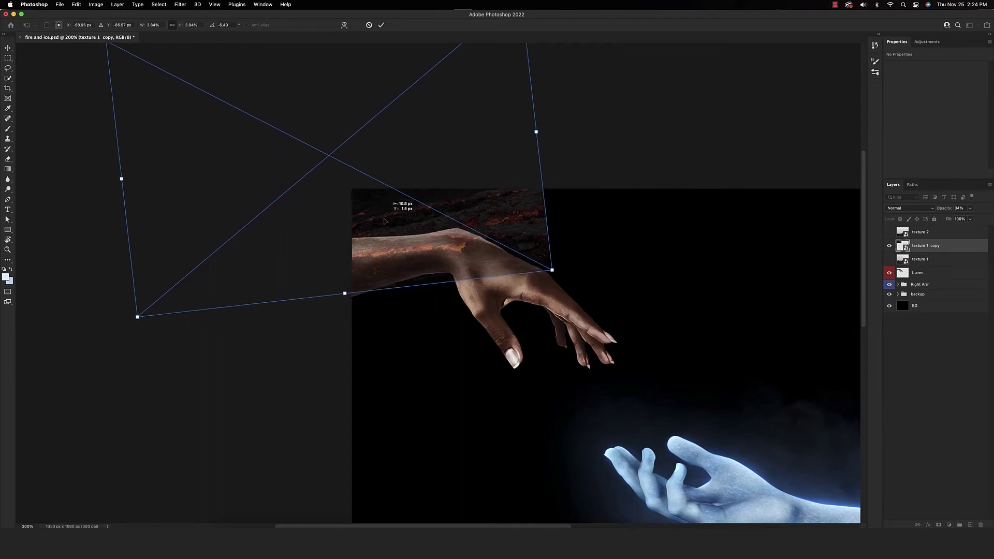
drag(643, 171, 598, 148)
drag(325, 182, 322, 190)
drag(563, 135, 563, 129)
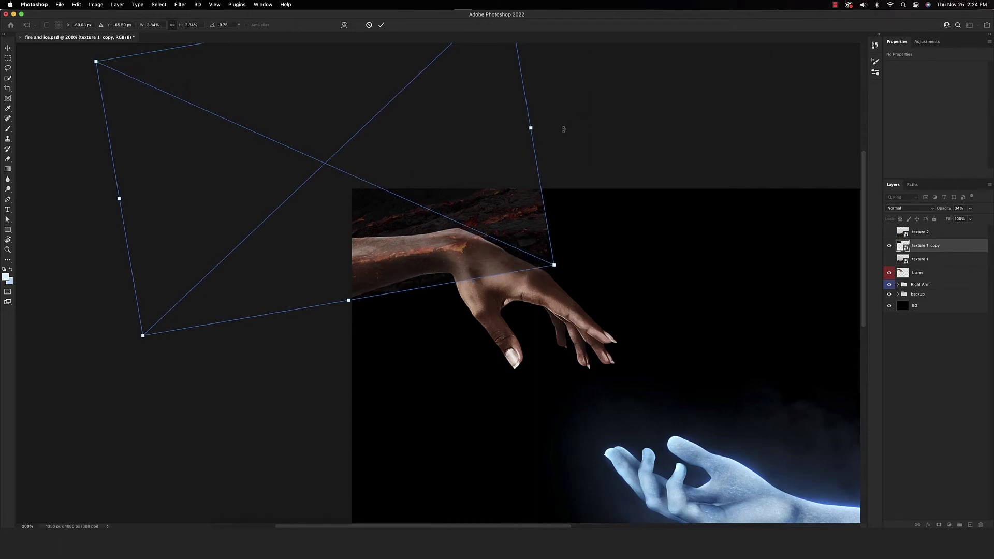
key(Return)
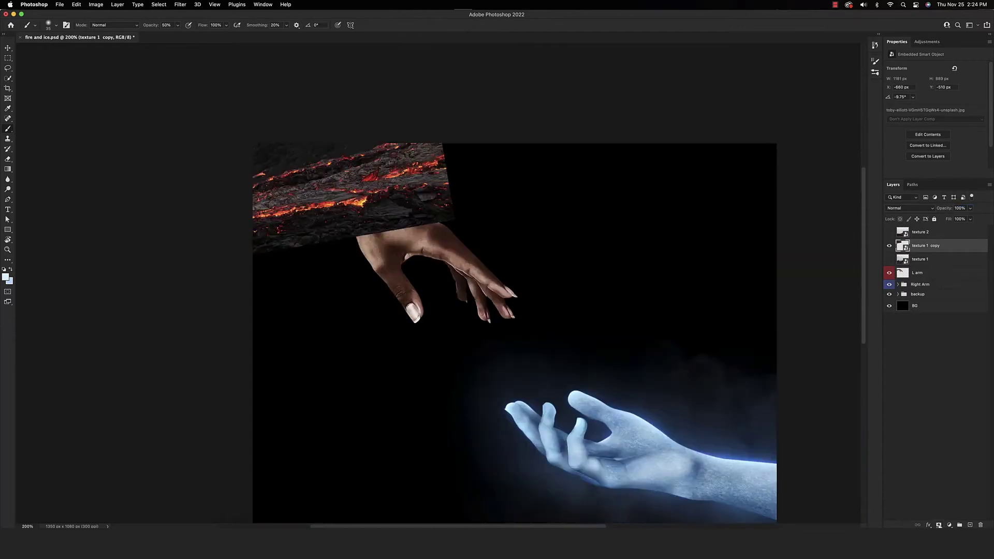
click(938, 525)
key(super+i)
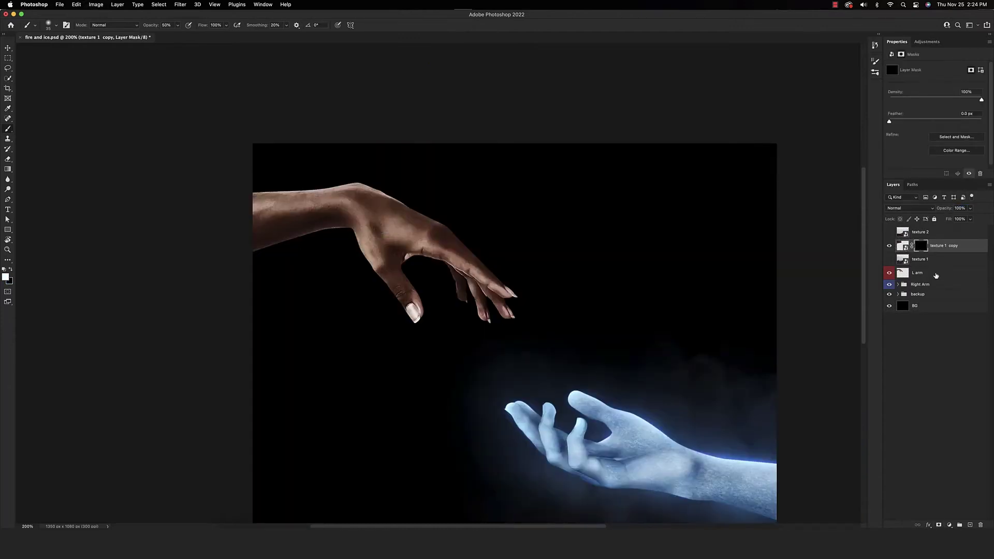
Paint white at 10% strength to reveal lava across the forearm up to the wrist
click(902, 246)
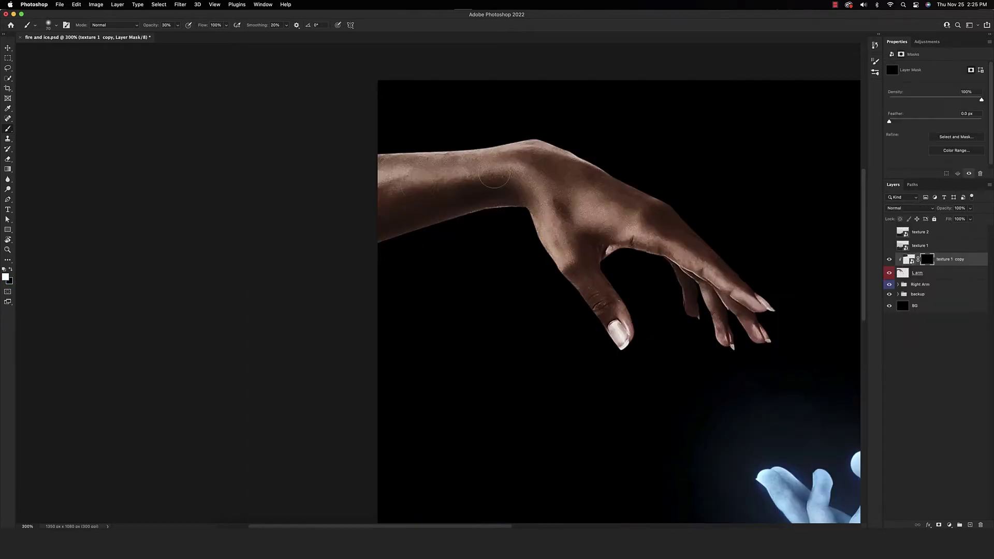
mouse_move(394, 196)
mouse_down()
mouse_move(409, 181)
mouse_move(378, 205)
mouse_move(454, 191)
mouse_move(466, 200)
mouse_up()
key(1)
mouse_move(367, 158)
mouse_down()
mouse_move(473, 142)
mouse_move(388, 139)
mouse_up()
mouse_move(498, 197)
mouse_down()
mouse_move(430, 187)
mouse_move(507, 158)
mouse_move(574, 160)
mouse_move(491, 184)
mouse_up()
Paint black at 50% strength to erase faint lava around the wrist
key(x)
key(5)
mouse_move(563, 164)
mouse_down()
mouse_move(542, 173)
mouse_move(535, 163)
mouse_move(564, 172)
mouse_move(551, 142)
mouse_up()
key(x)
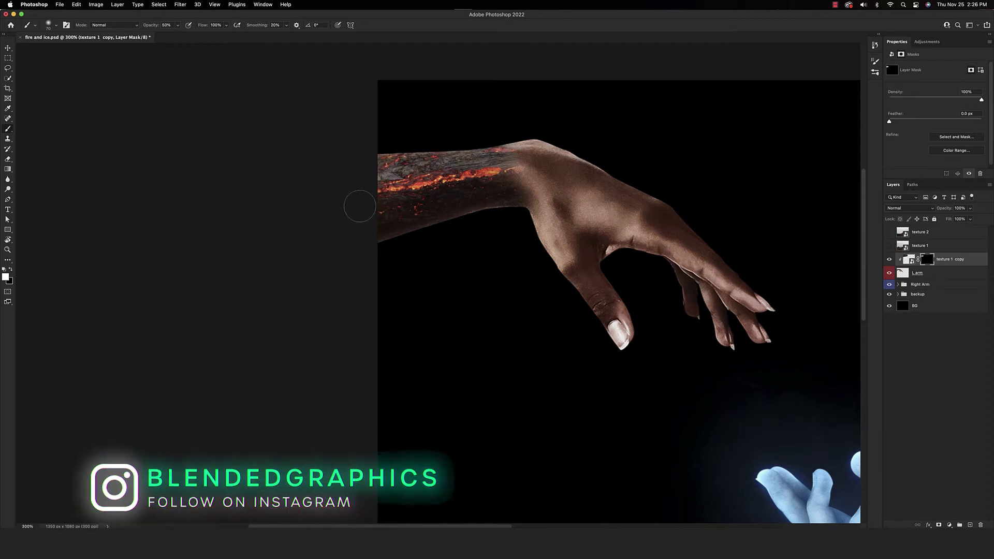
Set a size-40 black brush at 10% strength and zoom out to see both hands
scroll(347, 212, right, 4)
scroll(347, 212, up, 2)
key(x)
key(bracketleft)
key(bracketleft)
key(bracketleft)
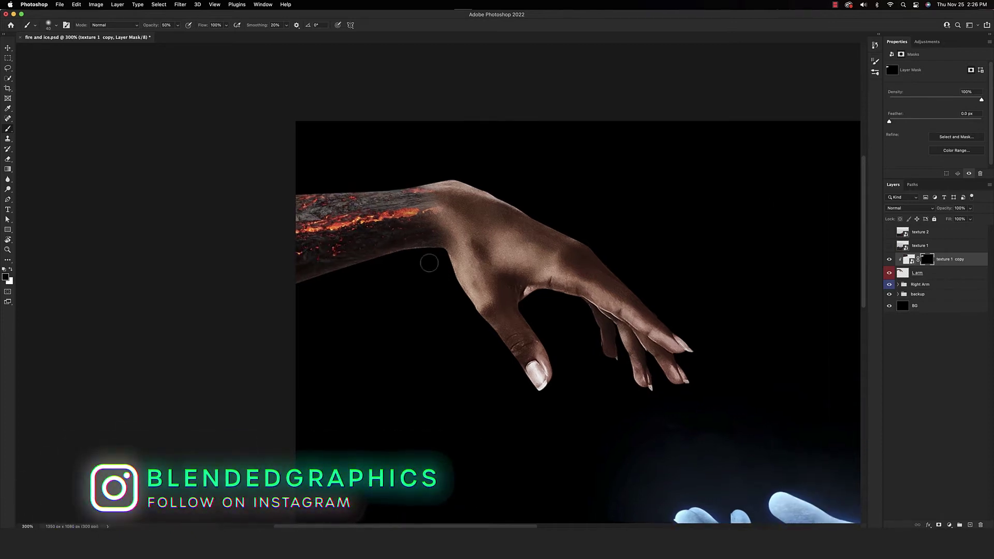
key(1)
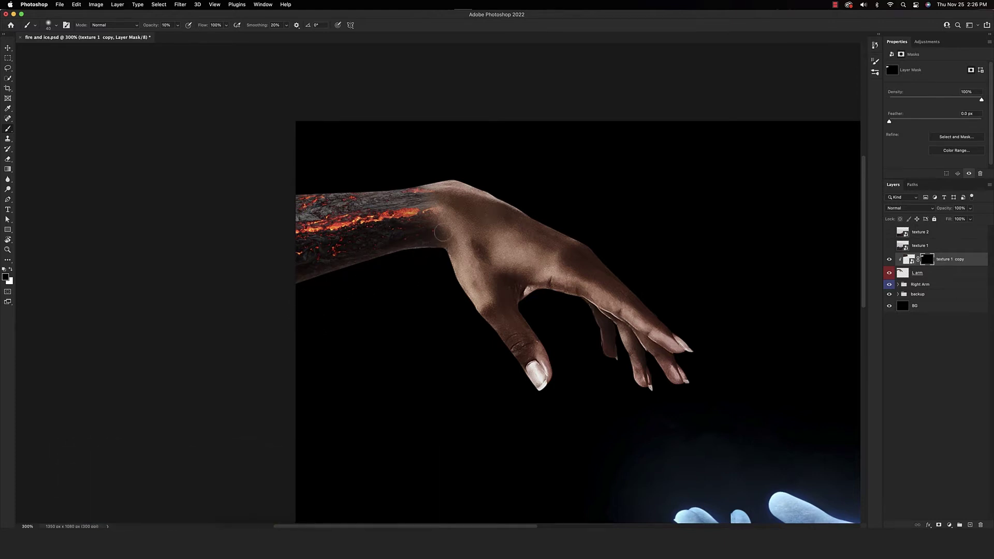
key(super+minus)
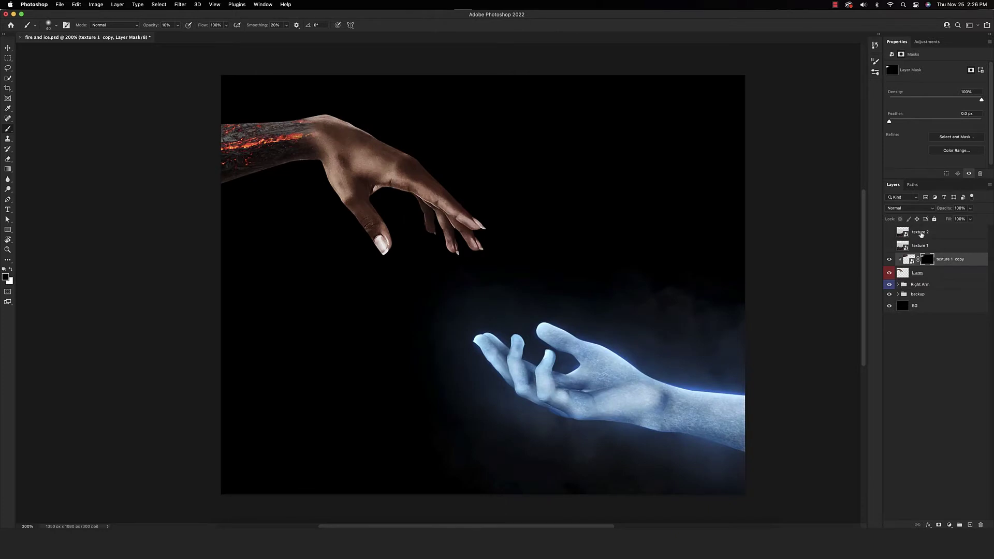
Duplicate texture 2, place the copy above texture 1 copy, and show it at 33% opacity
click(921, 234)
key(super+j)
drag(920, 234, 918, 263)
click(889, 260)
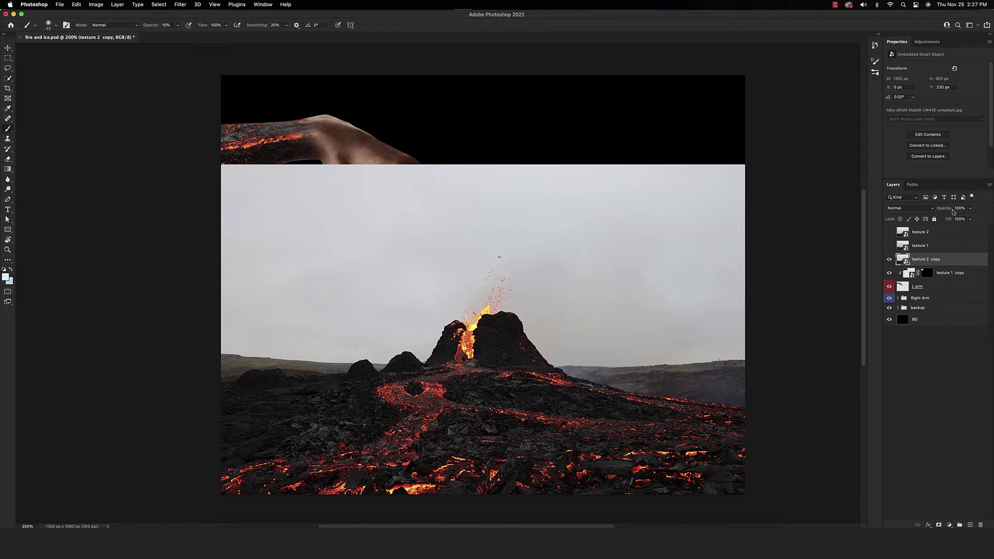
drag(951, 211, 924, 217)
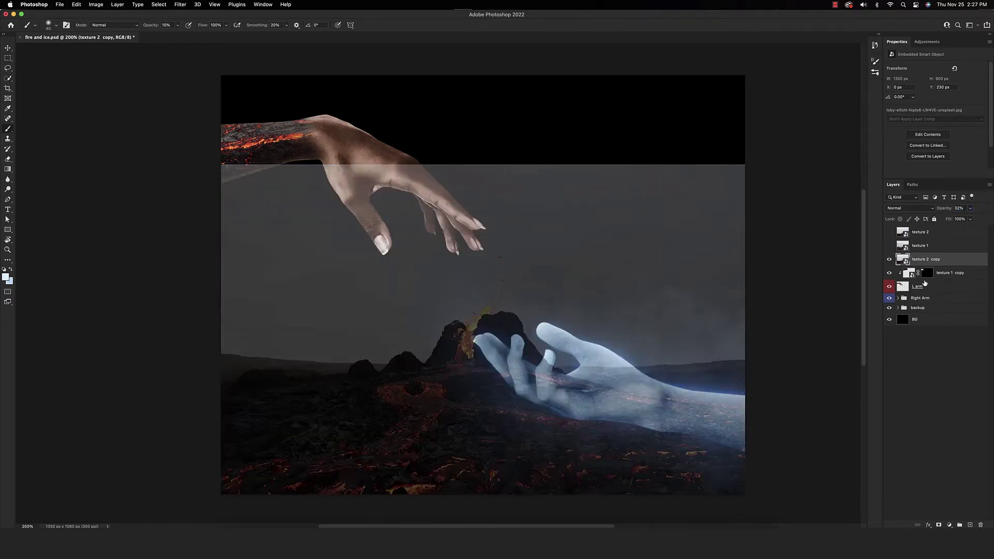
Position the texture over the brown hand at 100% opacity, clip it to the arm, and add a mask
key(super+t)
drag(549, 367, 427, 120)
drag(347, 180, 420, 258)
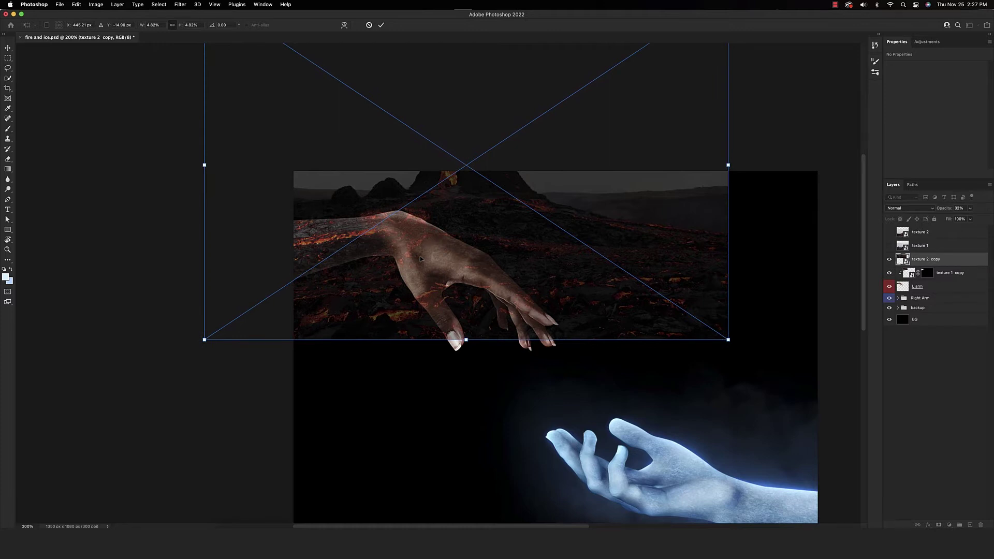
key(Return)
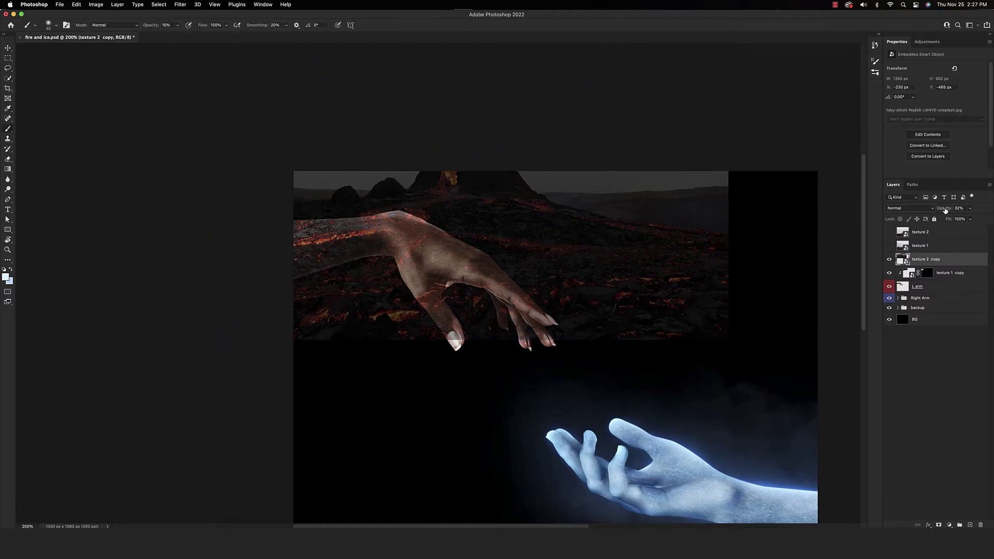
drag(945, 210, 980, 211)
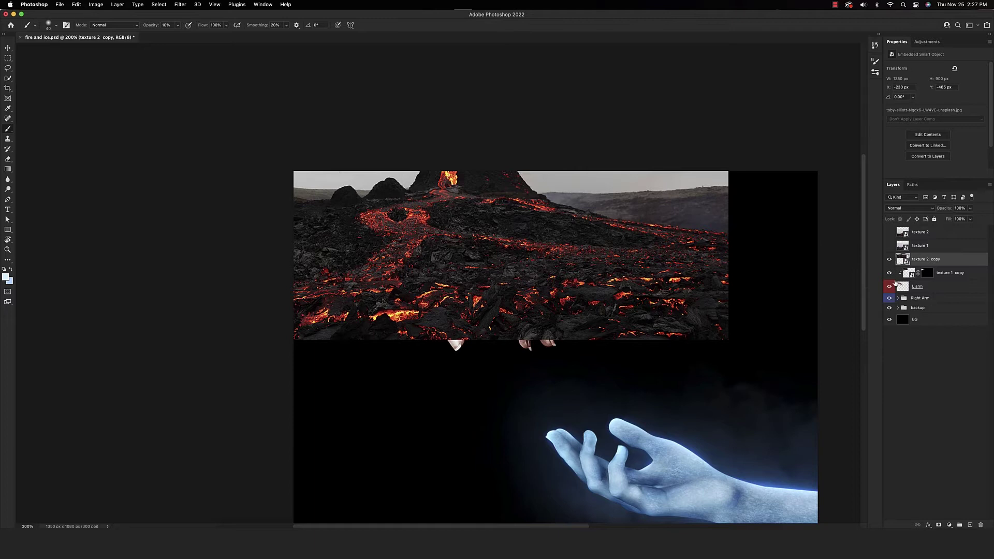
alt+click(901, 265)
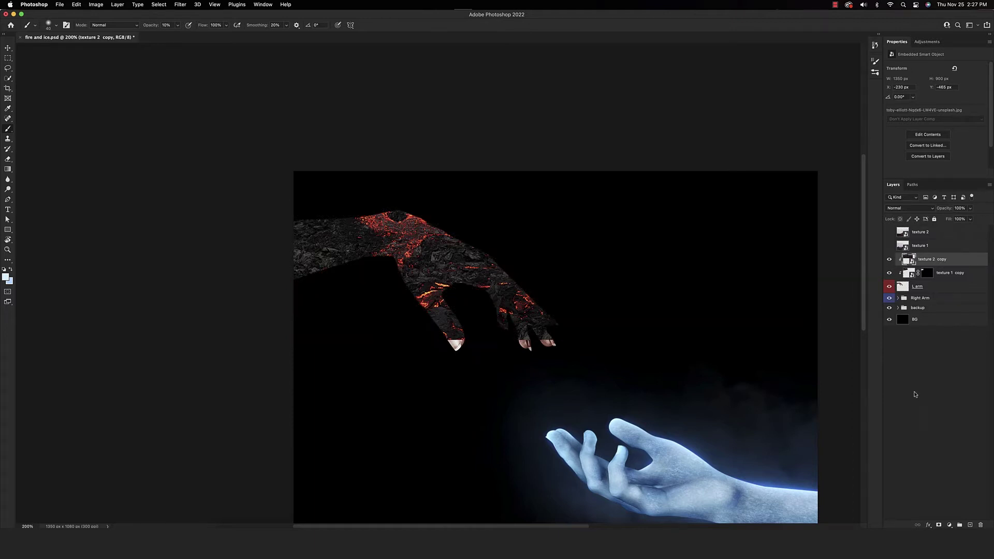
click(938, 525)
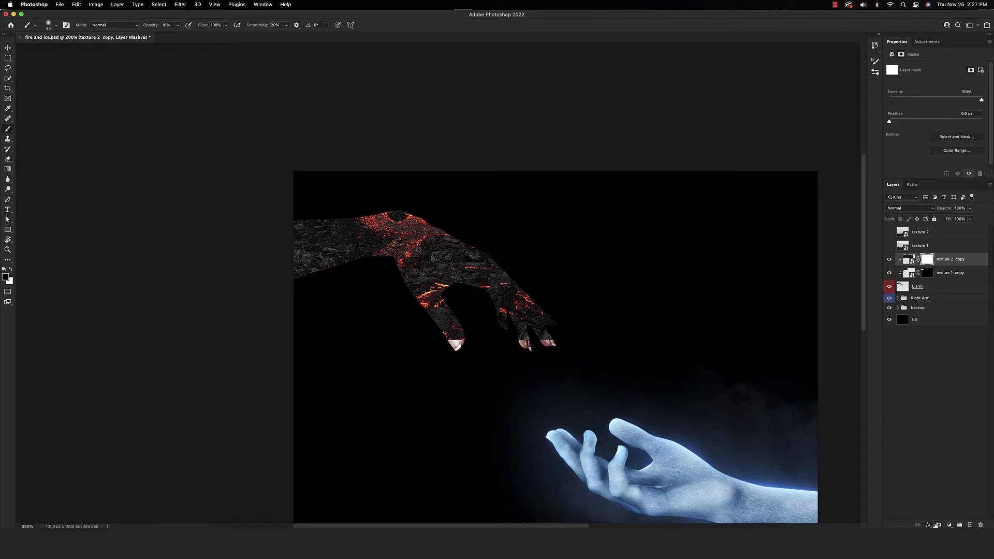
Invert the texture 2 copy mask and paint lava back over the wrist, shrinking the brush to 25
key(super+i)
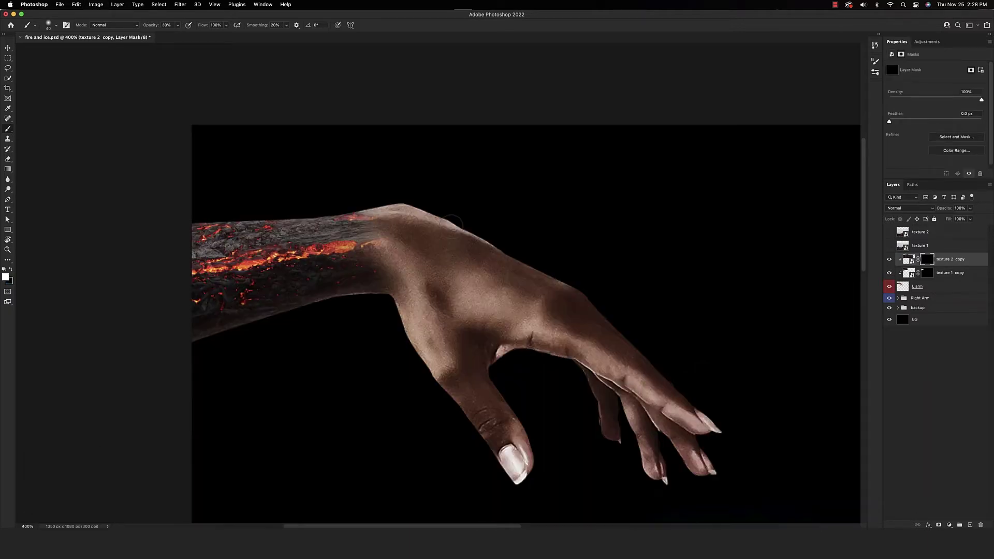
mouse_move(362, 194)
mouse_down()
mouse_move(424, 203)
mouse_move(411, 200)
mouse_move(464, 222)
mouse_move(432, 227)
mouse_move(513, 225)
mouse_move(396, 228)
mouse_move(370, 207)
mouse_move(420, 237)
mouse_move(455, 239)
mouse_move(372, 267)
mouse_move(464, 246)
mouse_move(522, 249)
mouse_move(469, 238)
mouse_move(364, 249)
mouse_move(402, 242)
mouse_move(366, 229)
mouse_up()
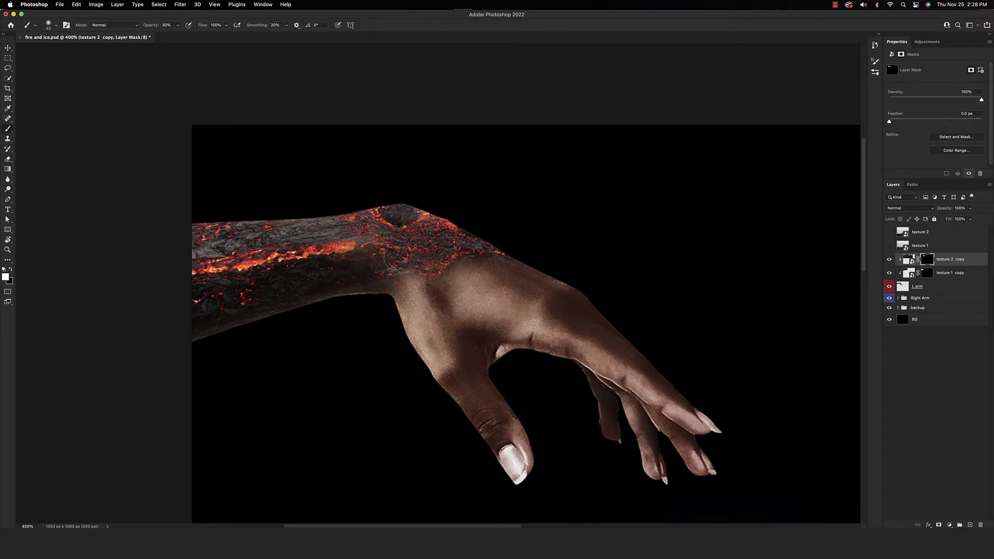
key(bracketleft)
key(bracketleft)
key(bracketleft)
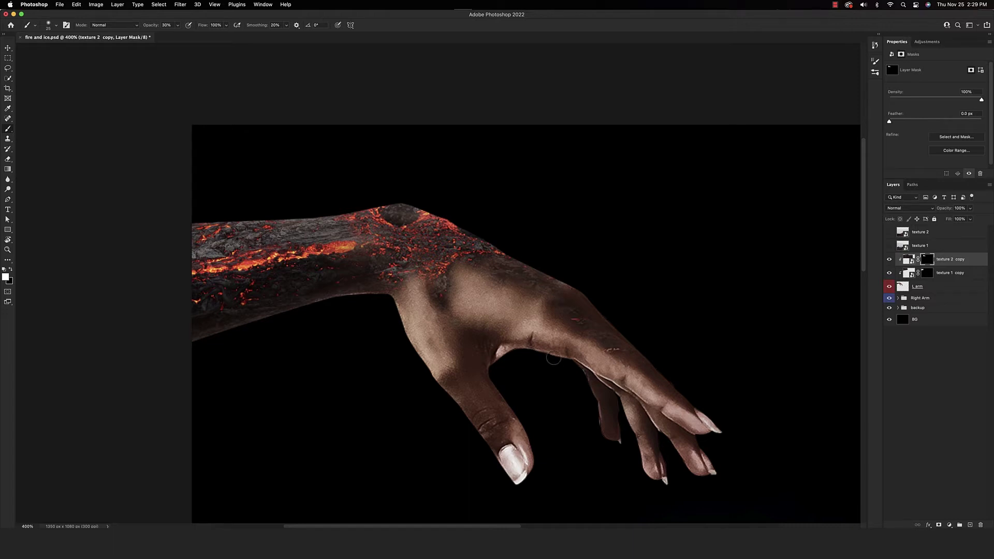
key(super+minus)
key(super+minus)
key(super+minus)
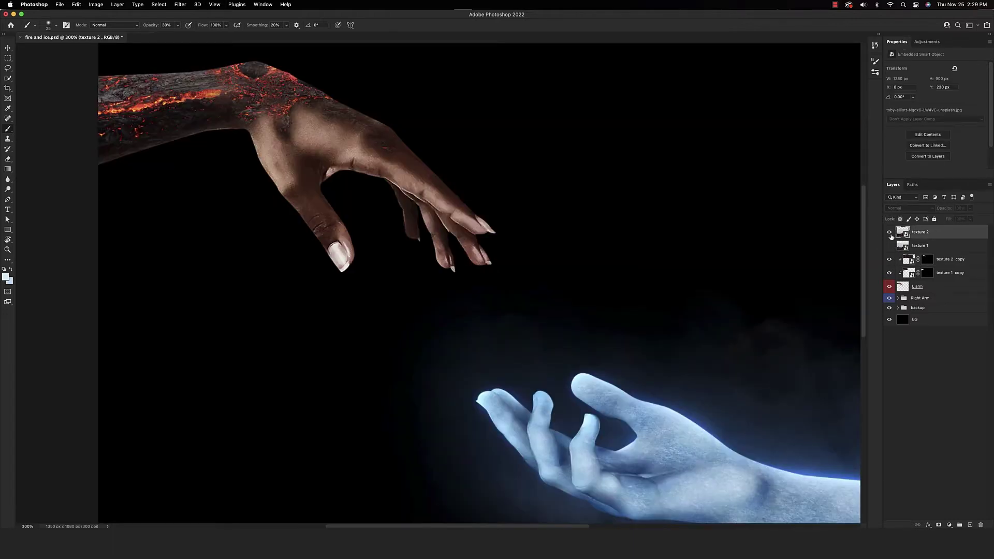
Show texture 2, swap it with the other texture layer, and lower its opacity to 35%
click(889, 232)
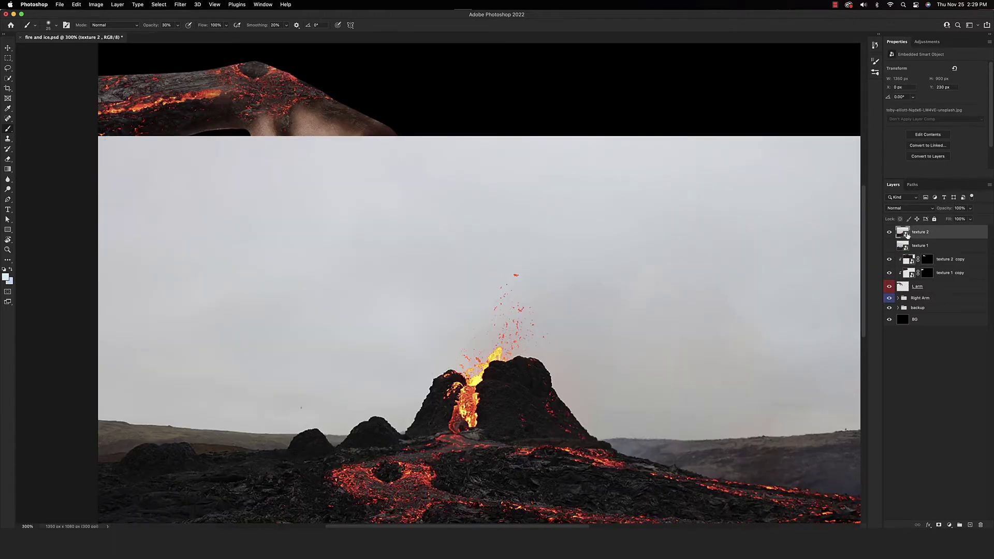
key(super+minus)
scroll(479, 379, down, 4)
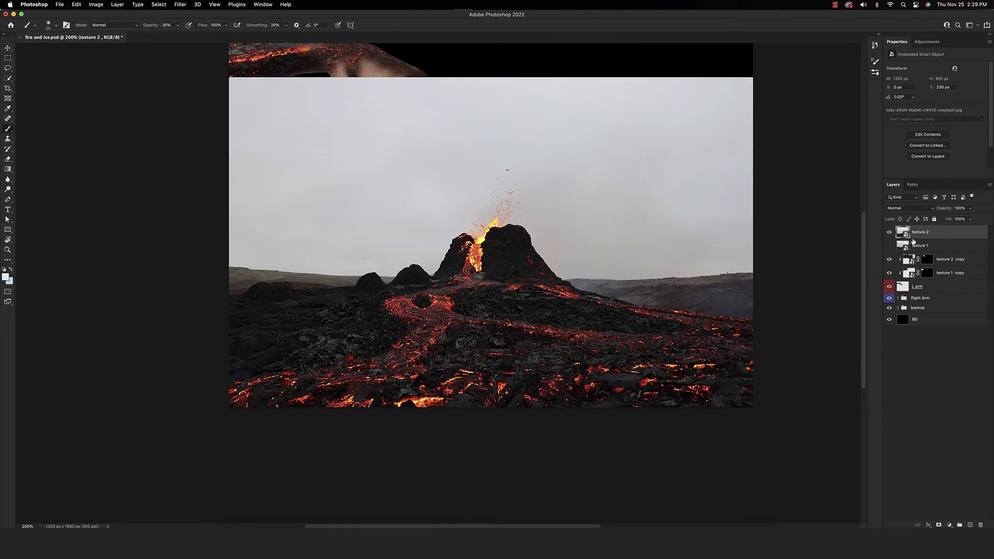
drag(923, 240, 919, 249)
drag(945, 212, 919, 211)
Rotate texture 2 to about 30° and position it over the brown hand
key(super+t)
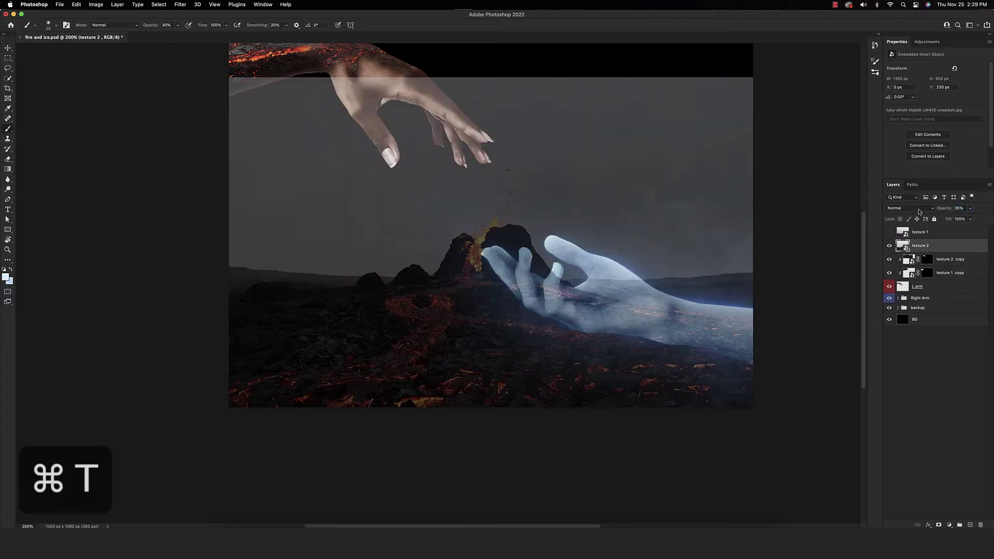
drag(778, 250, 743, 342)
drag(544, 374, 467, 126)
drag(520, 179, 637, 291)
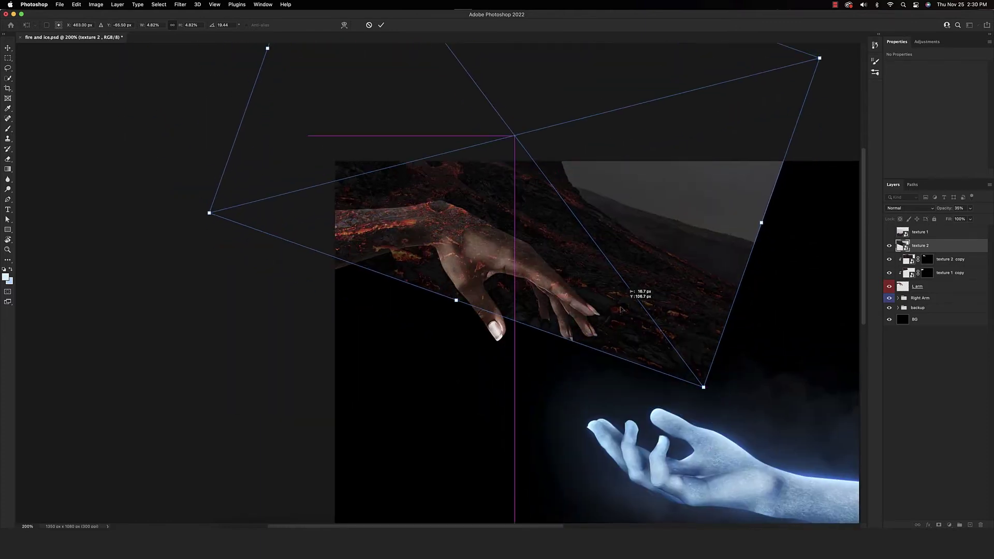
drag(781, 275, 756, 285)
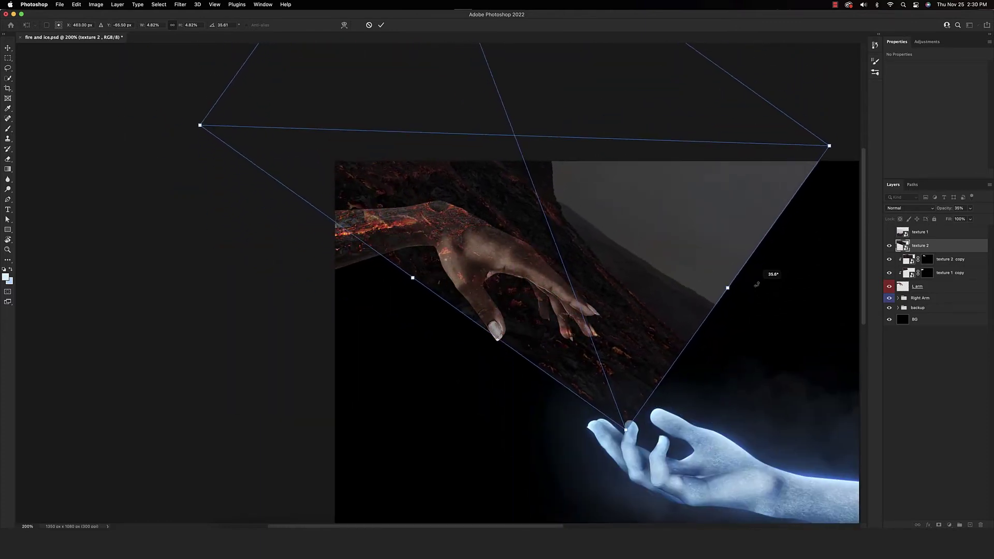
drag(806, 245, 803, 249)
drag(597, 183, 616, 202)
Warp texture 2 into a curved band bending along the arm toward the ice hand
right_click(570, 218)
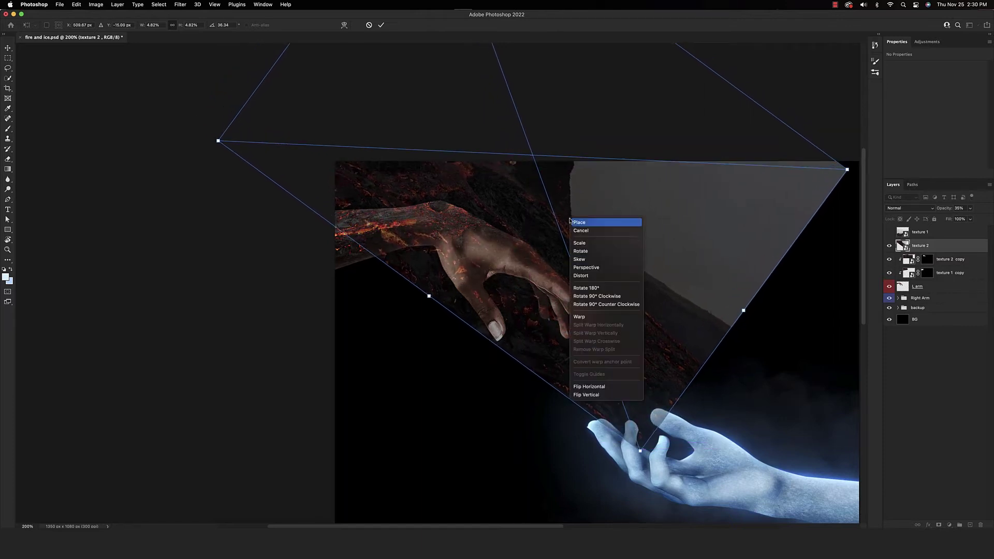
click(578, 316)
scroll(481, 176, up, 3)
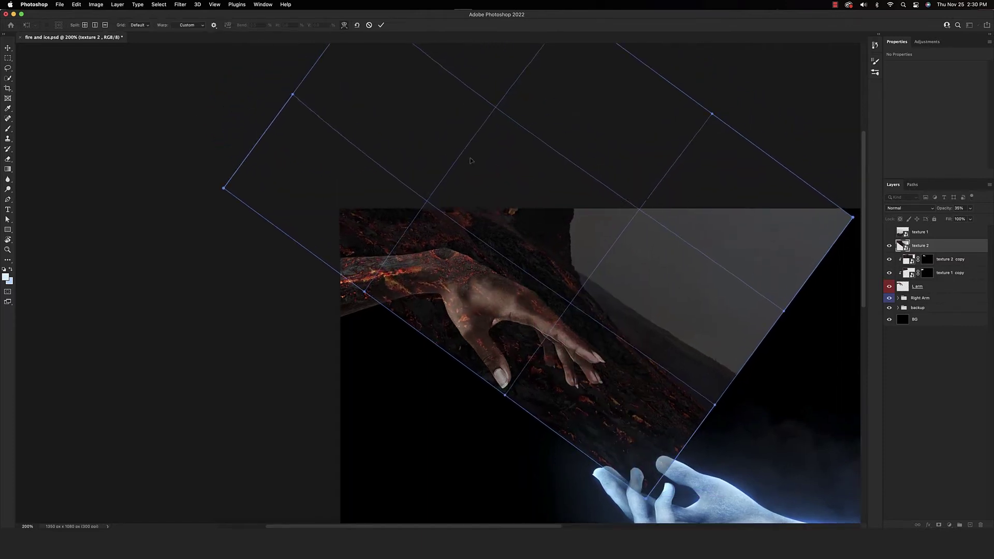
drag(342, 88, 306, 153)
drag(466, 259, 486, 257)
drag(581, 305, 591, 306)
drag(715, 408, 630, 424)
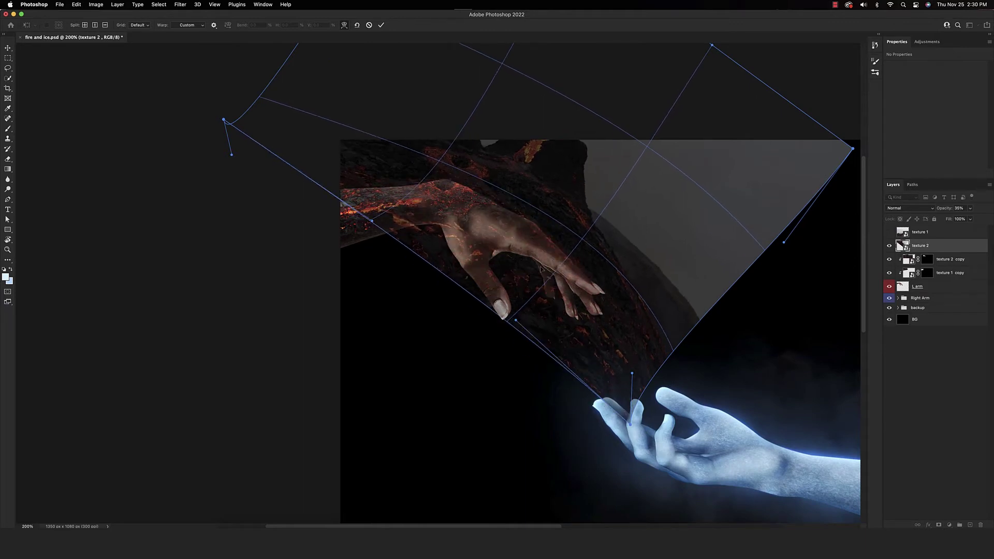
drag(514, 282, 513, 280)
drag(418, 253, 424, 248)
right_click(564, 242)
click(557, 248)
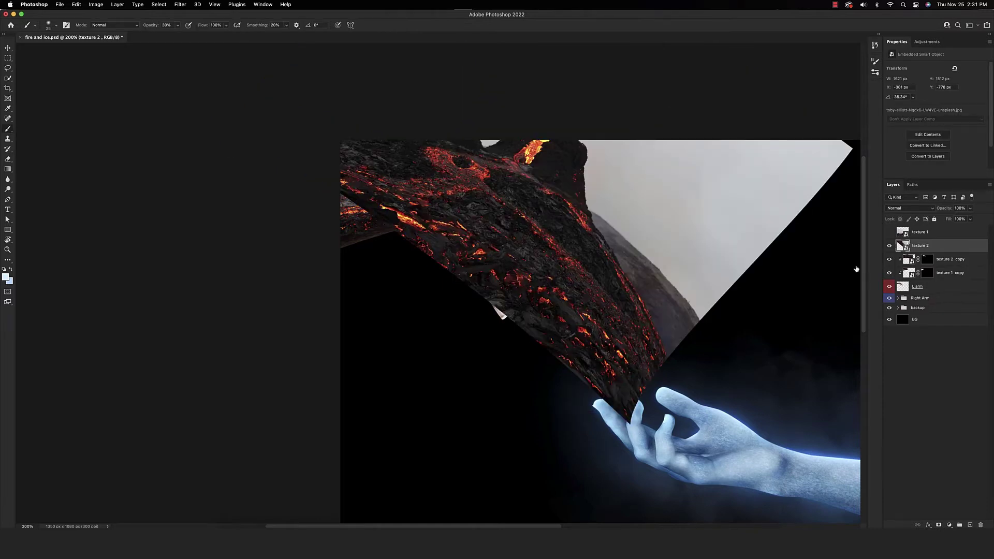
Clip texture 2 to the left arm, hide it with an inverted mask, and reveal lava along the forearm
alt+click(903, 253)
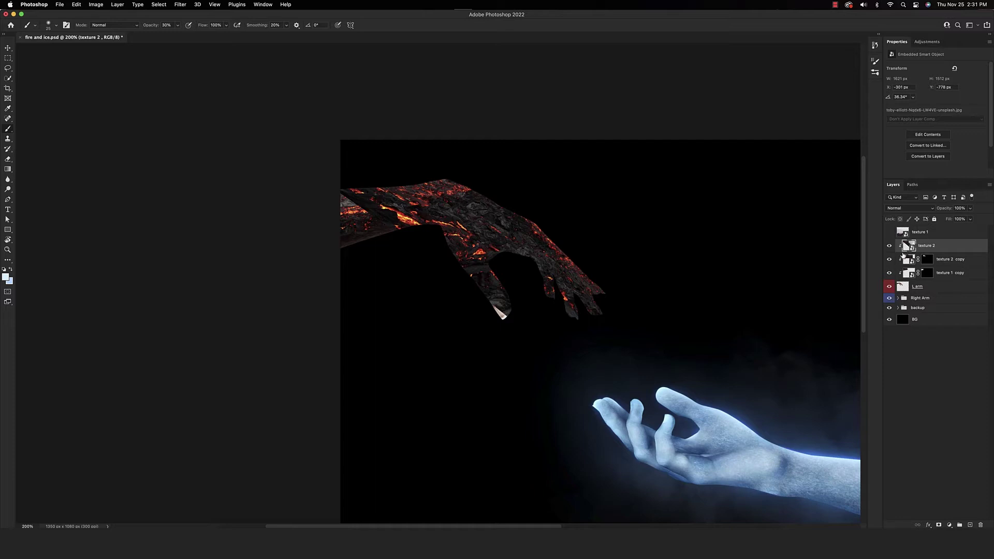
click(939, 524)
key(super+i)
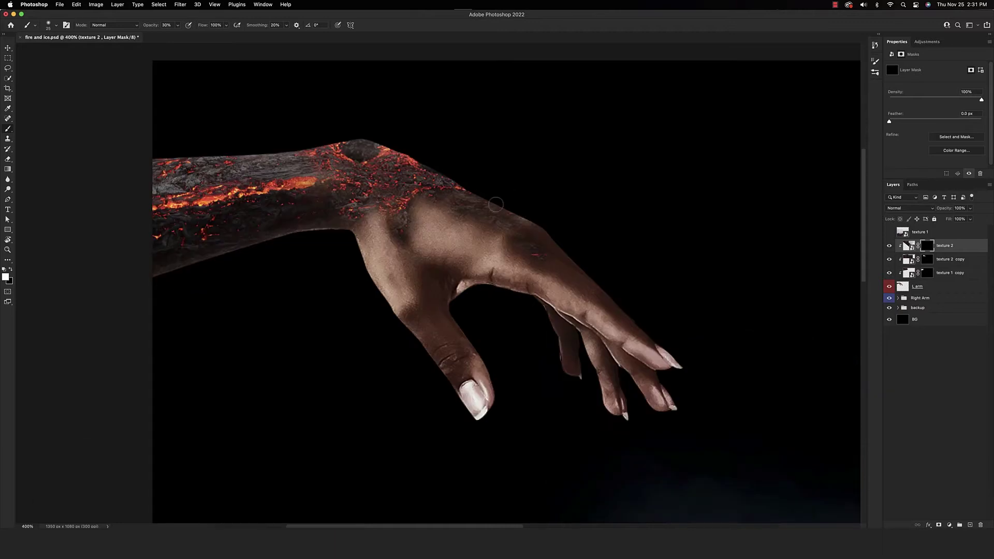
mouse_move(496, 204)
mouse_down()
mouse_move(577, 258)
mouse_move(549, 260)
mouse_move(566, 279)
mouse_move(551, 268)
mouse_move(621, 322)
mouse_up()
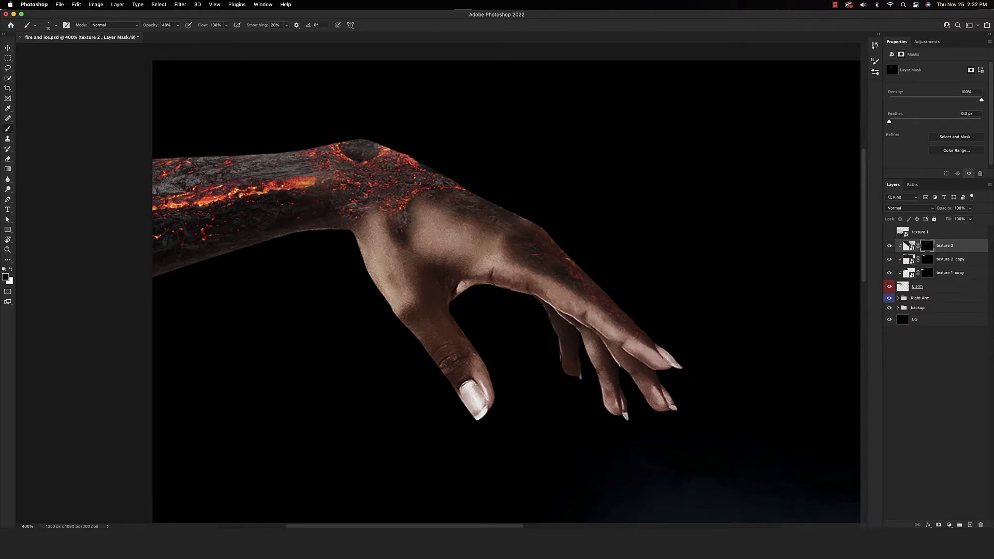
Reveal lava around the thumb base, then tone down red spots there at 40% brush opacity
key(x)
mouse_move(404, 247)
mouse_down()
mouse_move(444, 314)
mouse_move(513, 308)
mouse_move(433, 308)
mouse_move(468, 339)
mouse_move(430, 364)
mouse_move(442, 319)
mouse_move(430, 323)
mouse_move(451, 341)
mouse_move(405, 336)
mouse_move(355, 376)
mouse_move(421, 304)
mouse_up()
key(x)
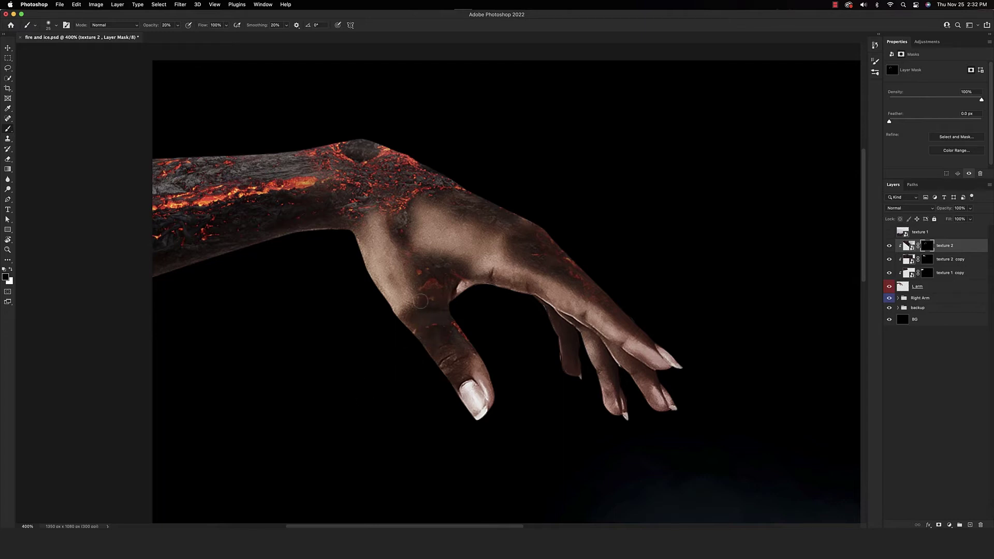
key(4)
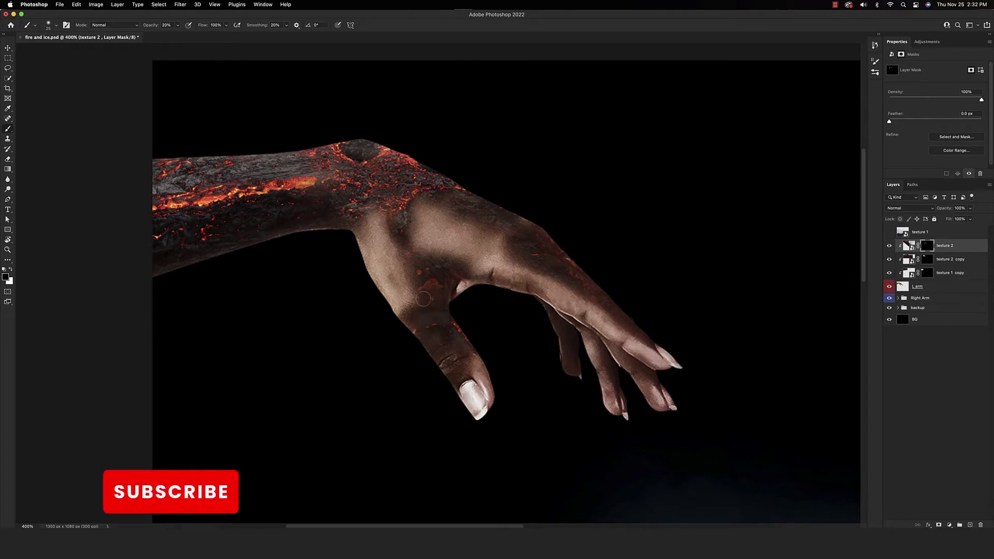
drag(423, 298, 442, 281)
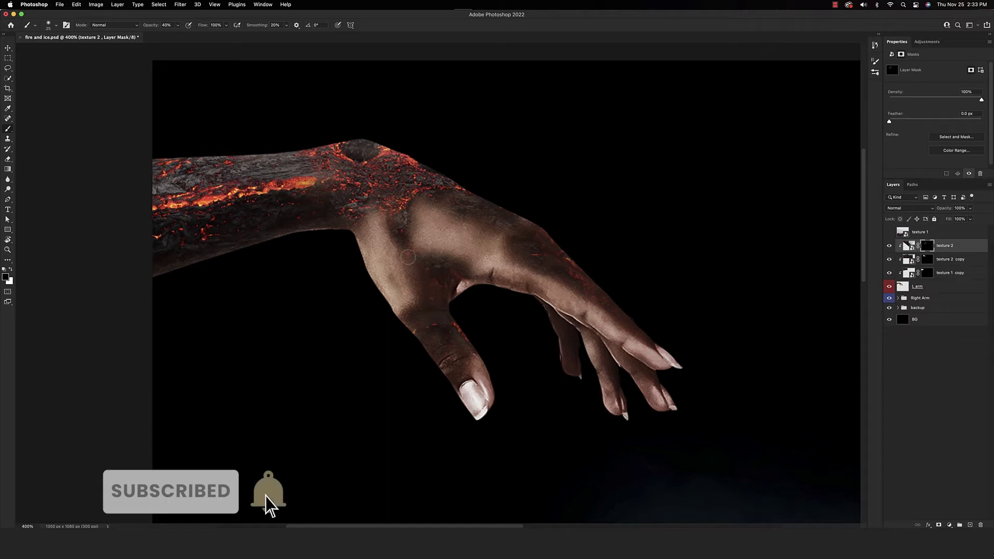
Zoom out, compare the hand with and without texture 2, and show texture 1
key(super+minus)
key(super+minus)
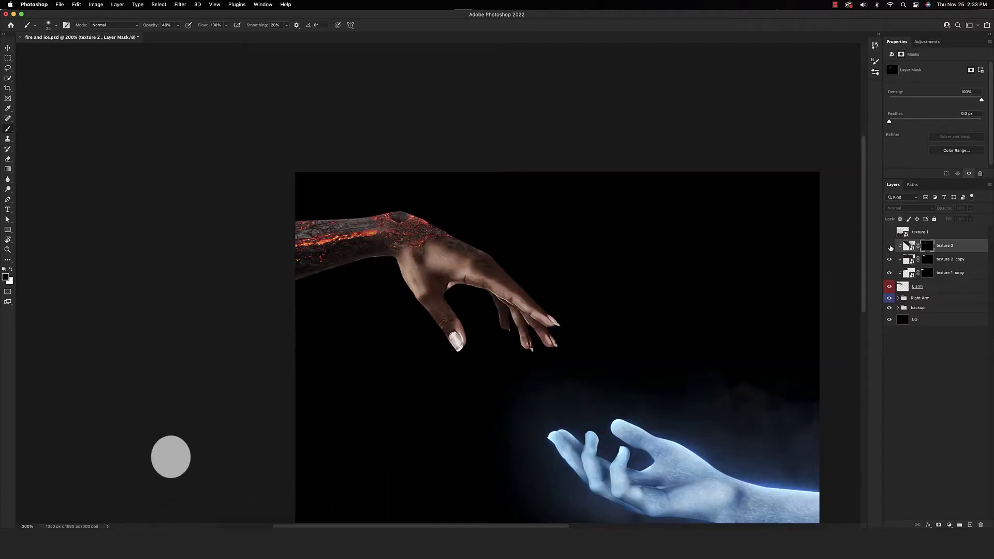
click(890, 248)
click(890, 249)
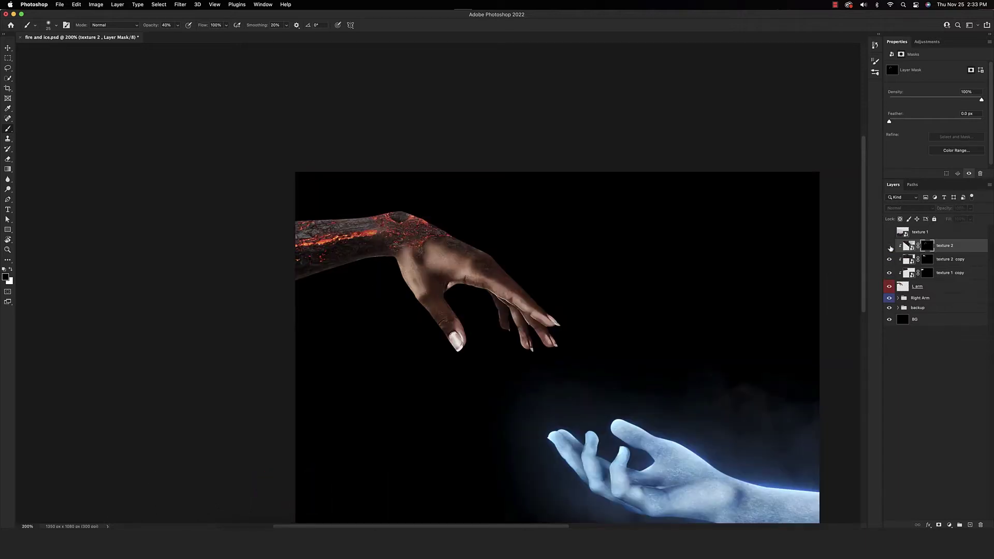
click(889, 246)
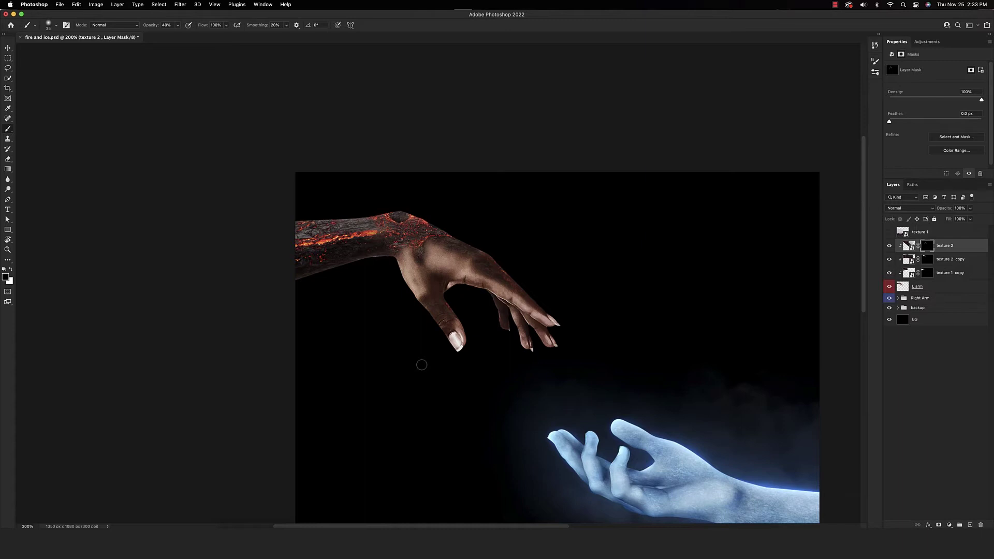
click(889, 246)
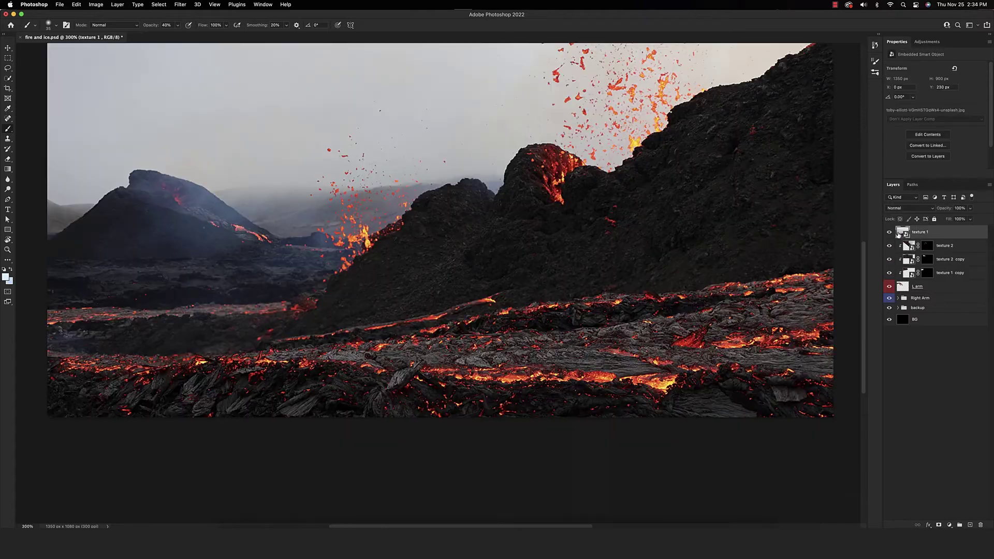
Duplicate texture 1, hide the copy, and drop texture 1 to 40% opacity
key(cmd+j)
click(889, 232)
click(919, 247)
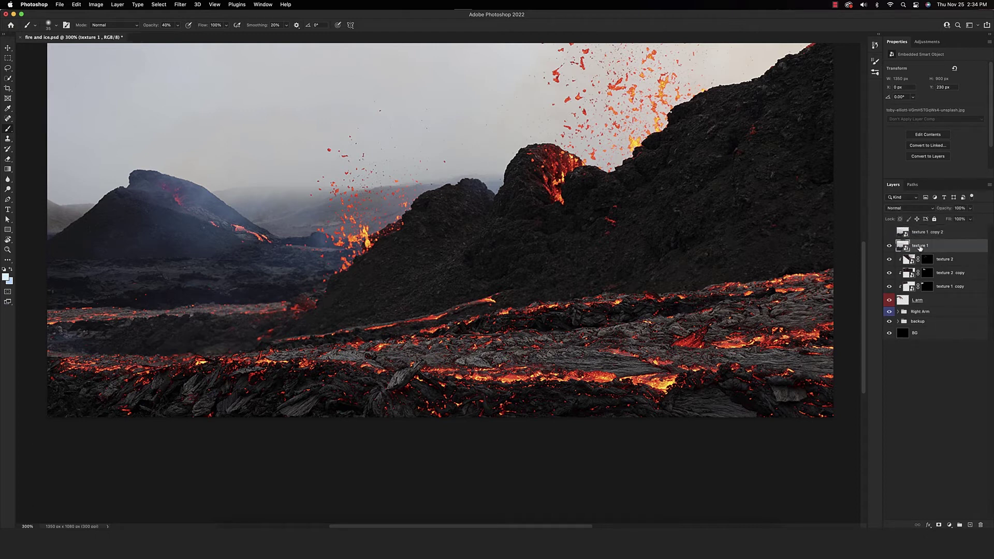
drag(944, 209, 920, 207)
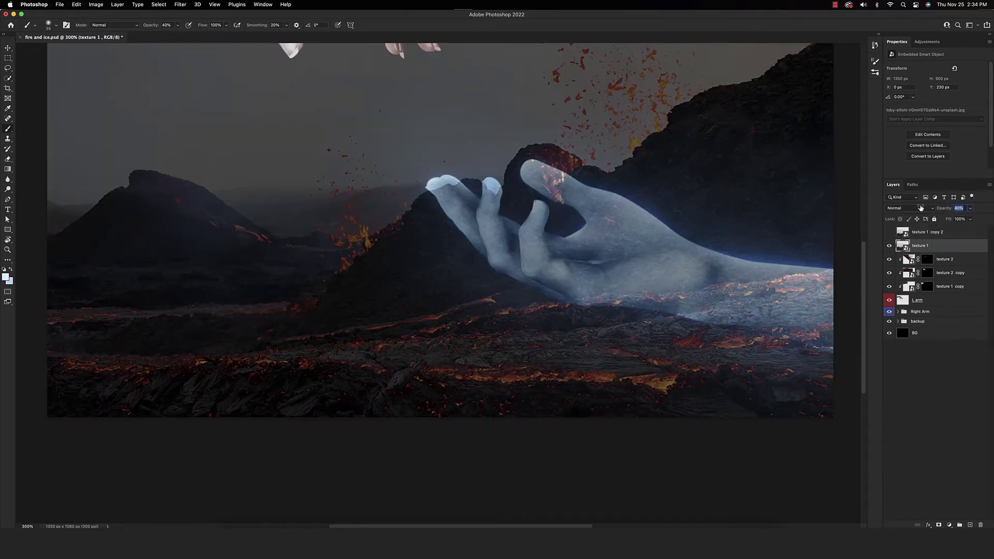
Scale texture 1 down, rotate it about 35°, and move it over the hand
key(super+t)
drag(734, 413, 461, 228)
drag(421, 150, 684, 382)
drag(727, 457, 665, 414)
drag(738, 348, 609, 459)
drag(519, 372, 619, 156)
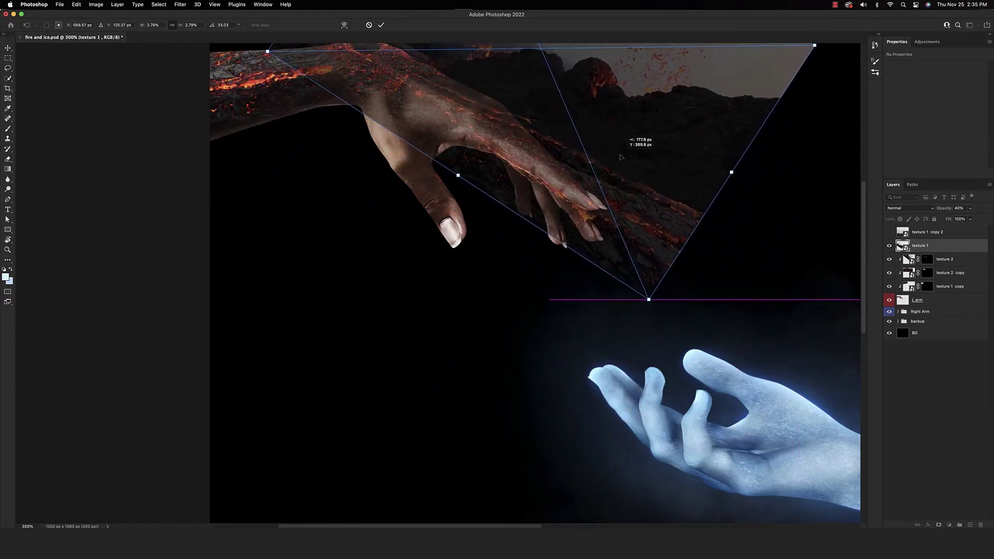
drag(747, 206, 749, 212)
scroll(556, 238, up, 3)
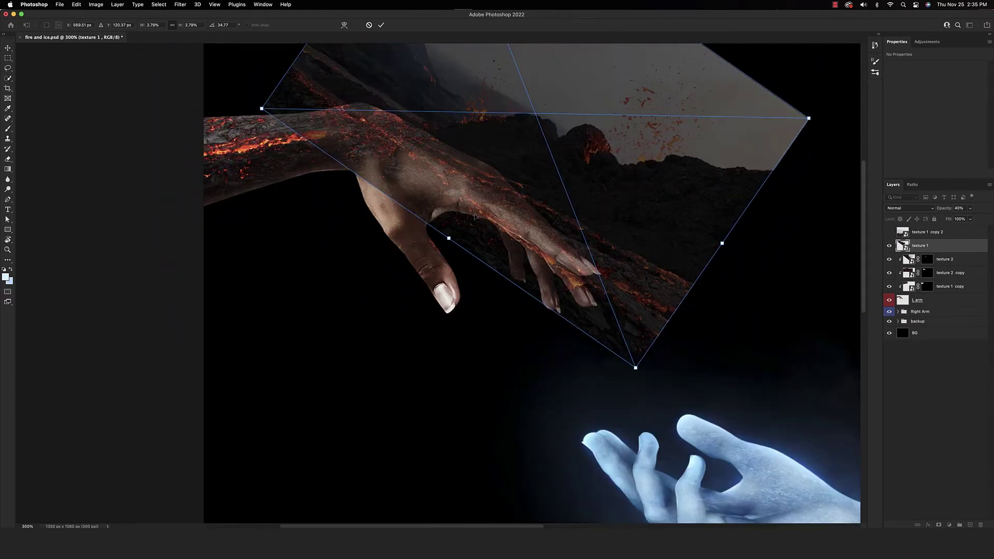
Warp texture 1 so the volcano image bends along the arm and hand
right_click(451, 184)
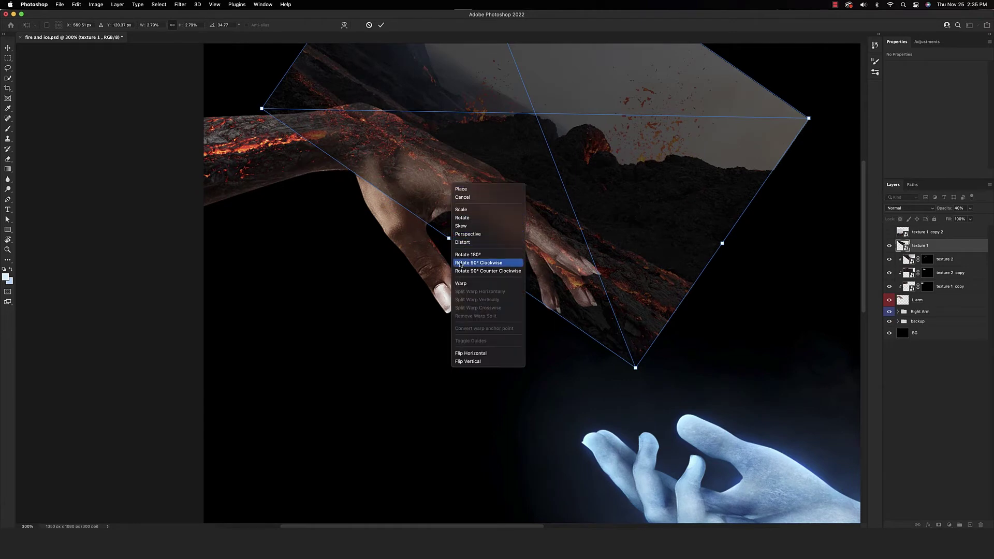
click(461, 284)
drag(572, 240, 583, 225)
drag(564, 298, 554, 309)
key(Return)
Return texture 1 to 100% opacity, clip it to L arm, and add an inverted mask
drag(940, 209, 977, 208)
alt+click(919, 252)
click(939, 525)
key(super+i)
scroll(557, 470, up, 4)
key(x)
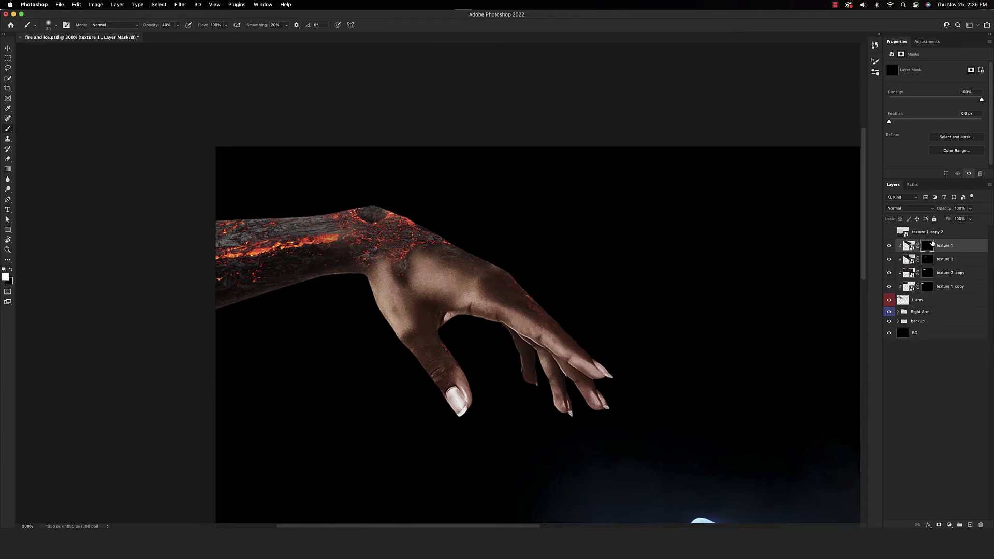
Paint faint lava back over the hand, fingers and wrist with a 10% brush
key(1)
drag(416, 256, 444, 268)
drag(481, 298, 564, 362)
key(x)
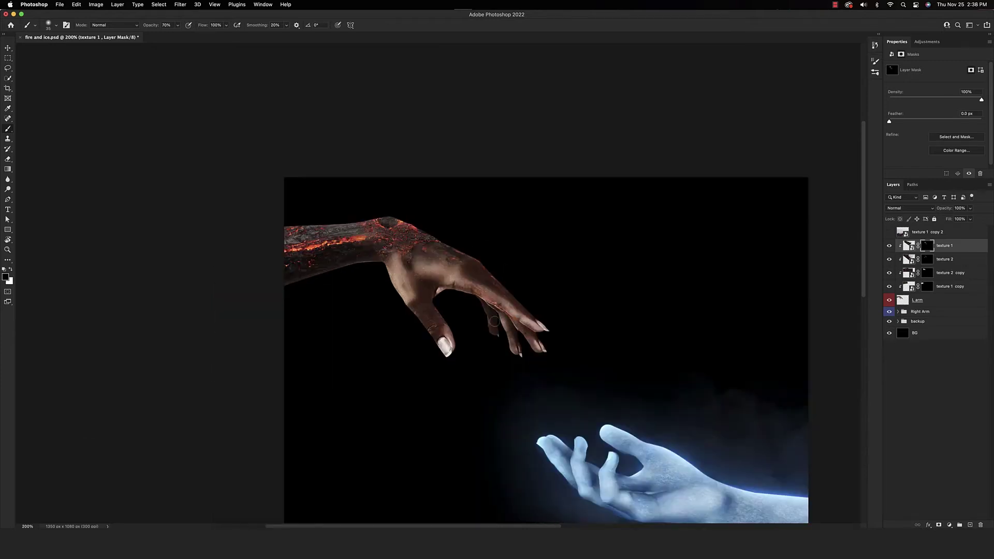
key(x)
key(bracketleft)
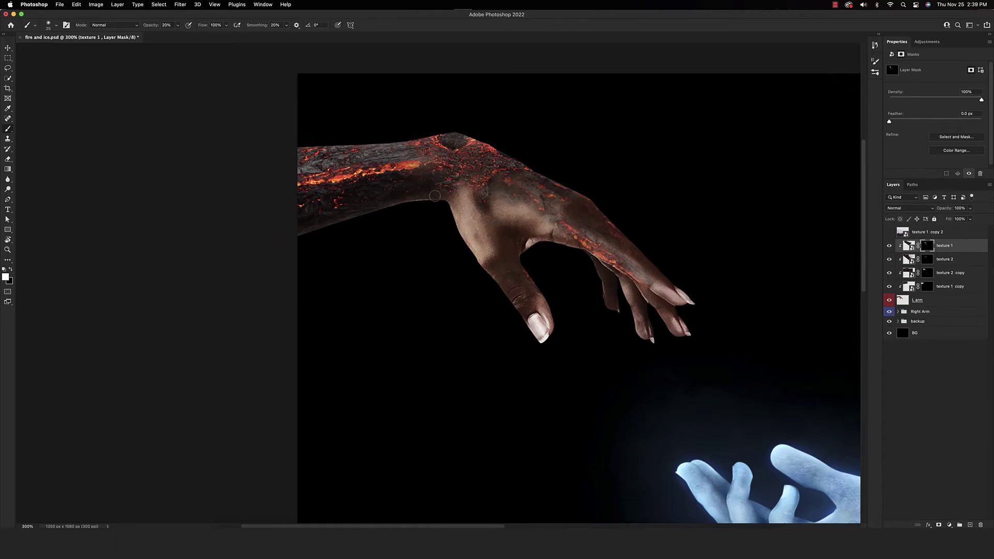
mouse_move(456, 189)
mouse_down()
mouse_move(423, 166)
mouse_move(432, 162)
mouse_move(400, 154)
mouse_up()
key(super+minus)
Show texture 1 copy 2, lower it to about 41% opacity, and scale, rotate and move it
click(889, 232)
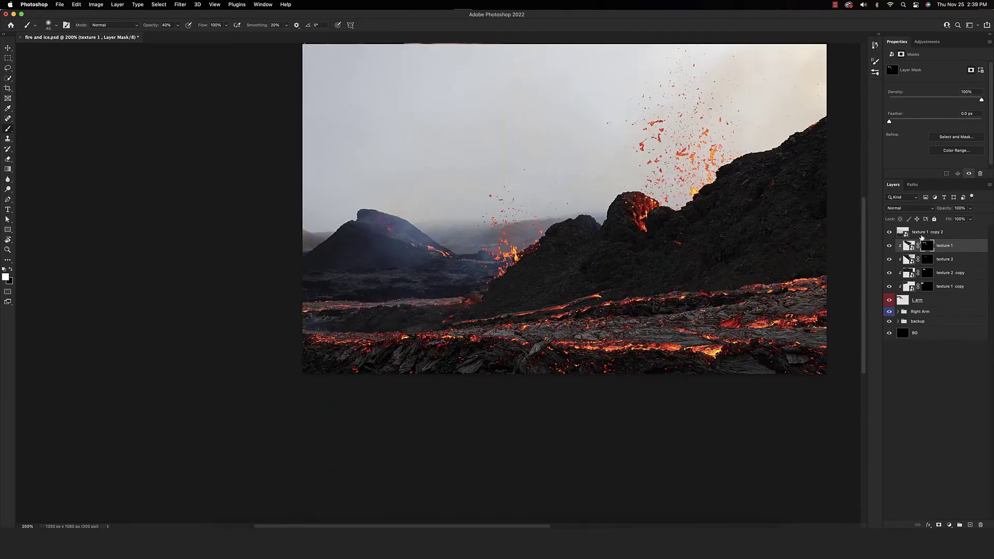
click(924, 234)
drag(945, 208, 925, 206)
key(super+t)
drag(841, 217, 640, 482)
drag(595, 291, 553, 111)
drag(780, 267, 821, 208)
scroll(610, 259, up, 3)
drag(552, 299, 483, 115)
scroll(484, 156, up, 4)
mouse_move(386, 226)
mouse_down()
mouse_move(395, 240)
mouse_move(401, 216)
mouse_up()
Warp texture 1 copy 2 to fit over the hand
right_click(397, 241)
click(409, 303)
drag(484, 328, 480, 339)
key(Return)
Restore texture 1 copy 2 to 100%, clip it to L arm, and add a layer mask
drag(943, 208, 975, 208)
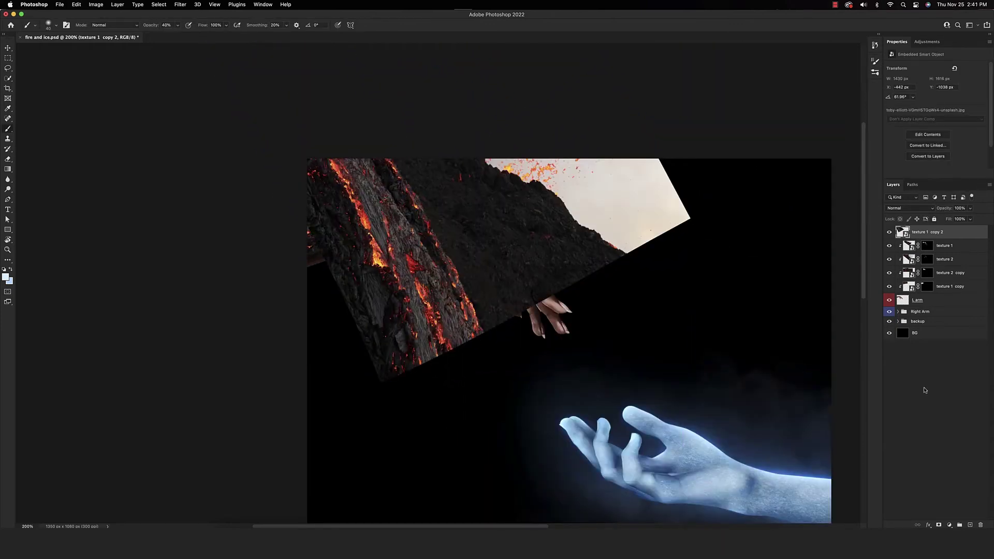
alt+click(901, 239)
alt+click(938, 524)
key(2)
key(x)
key(4)
key(super+equal)
key(x)
key(0)
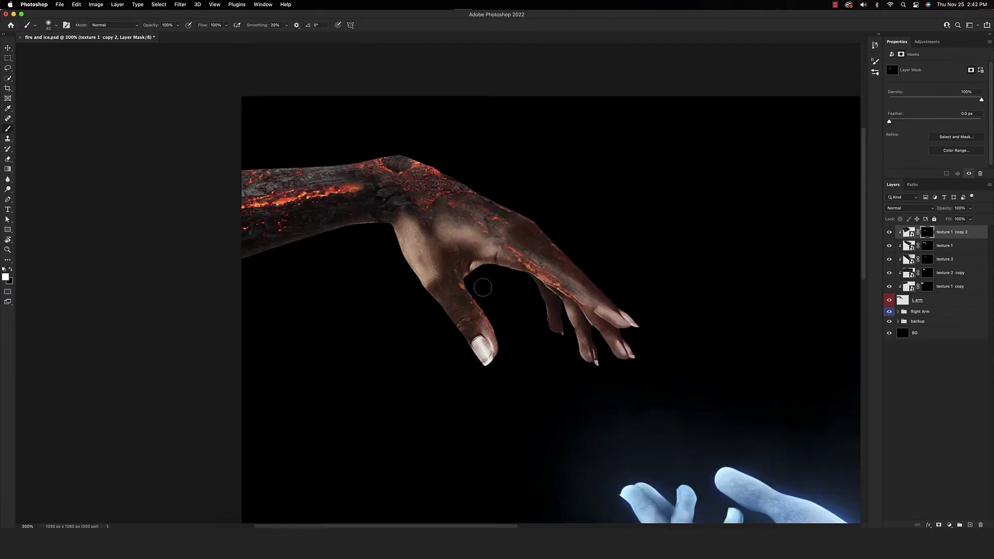
key(super+minus)
Select the L arm layer
click(949, 303)
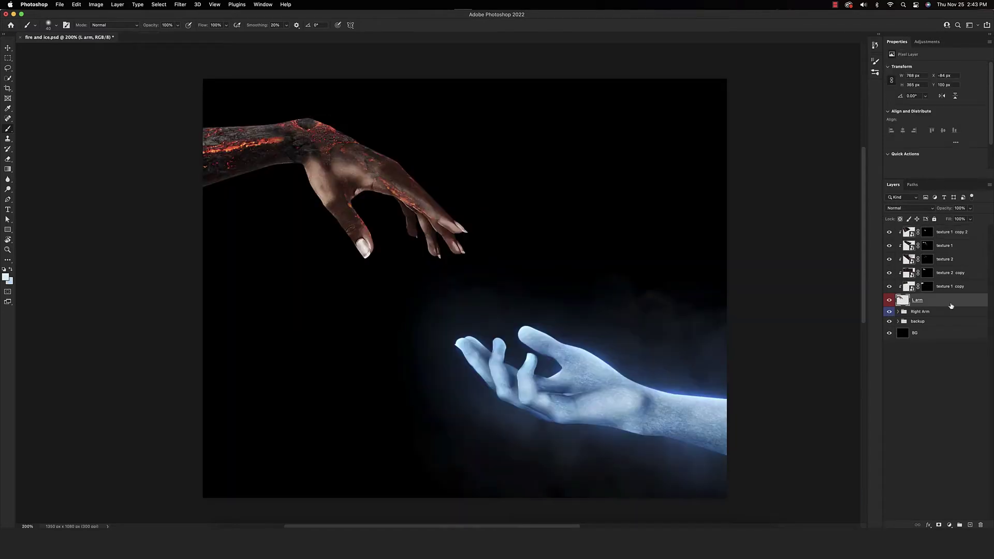
Add a Solid Color fill layer in dark red #ad3114 on the arm
click(948, 525)
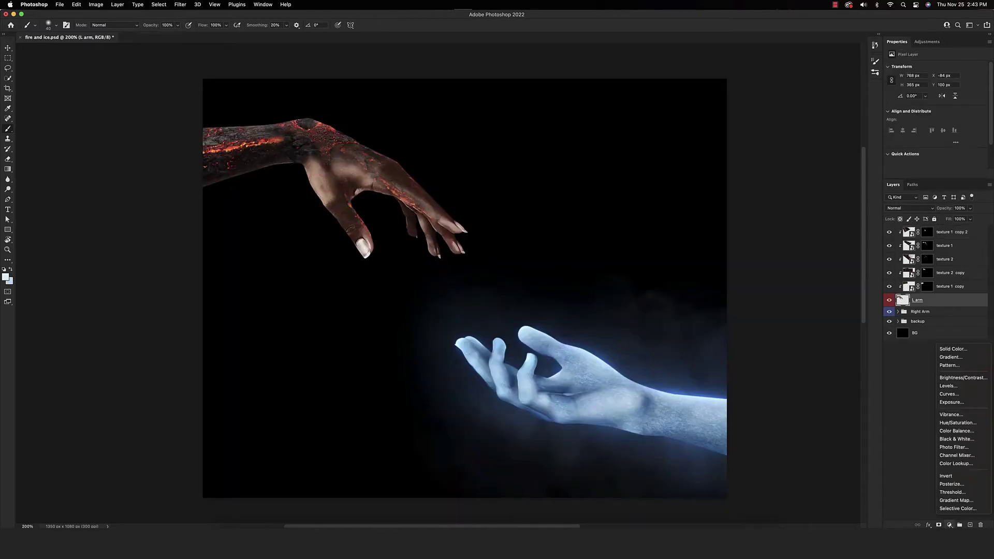
click(971, 352)
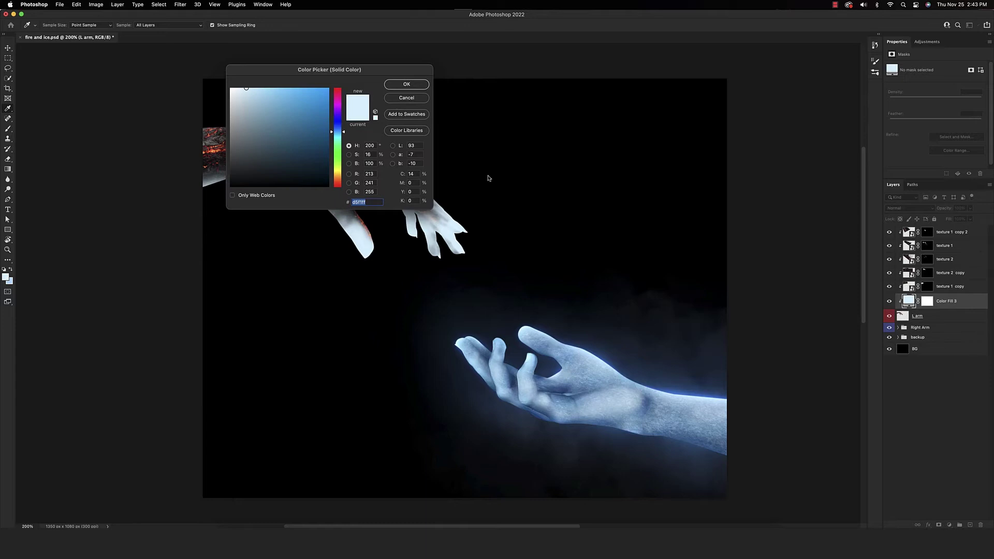
drag(386, 71, 682, 60)
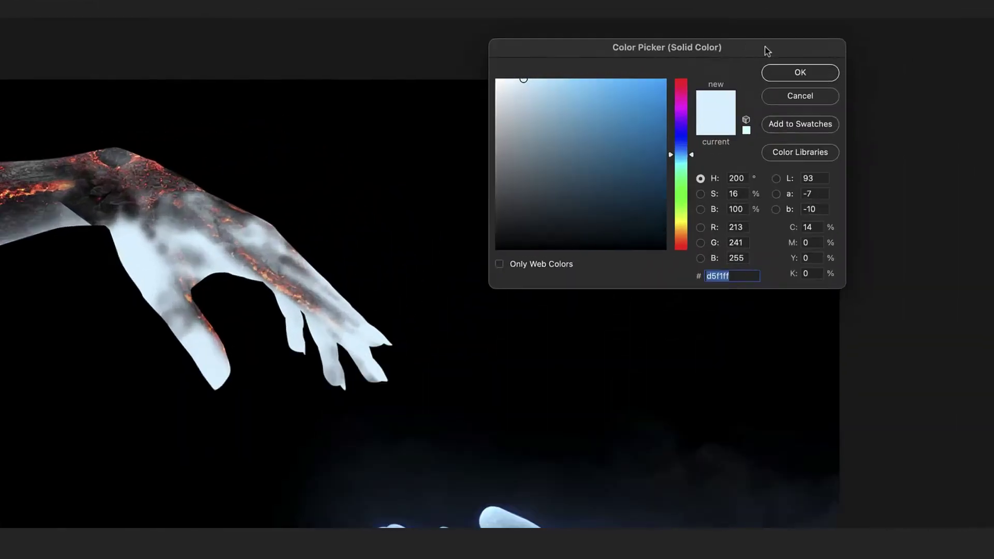
text(ad)
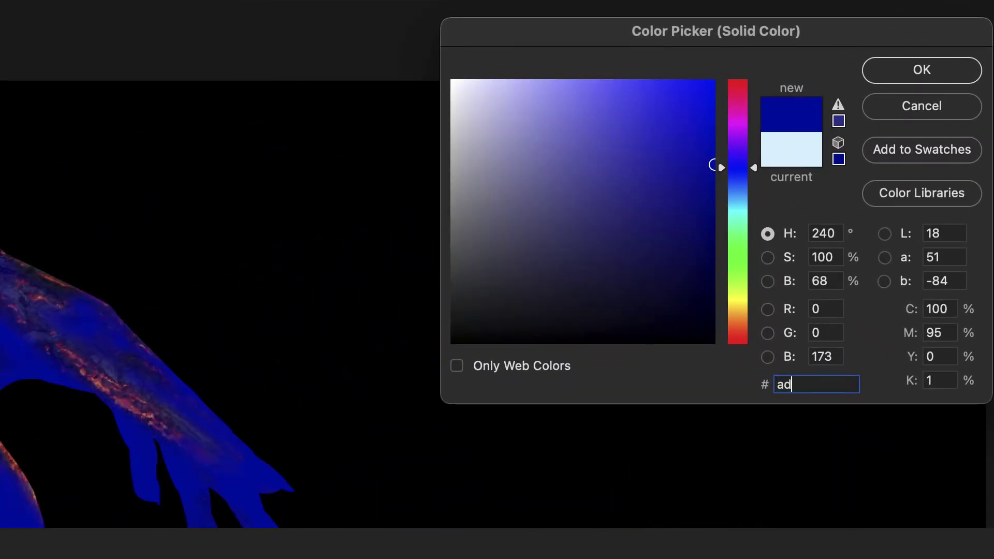
text(31)
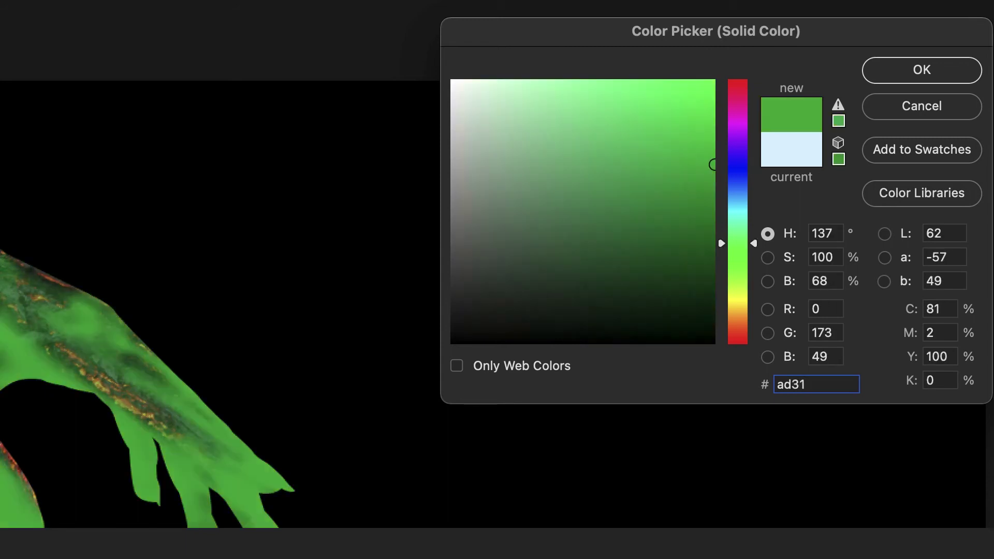
text(14)
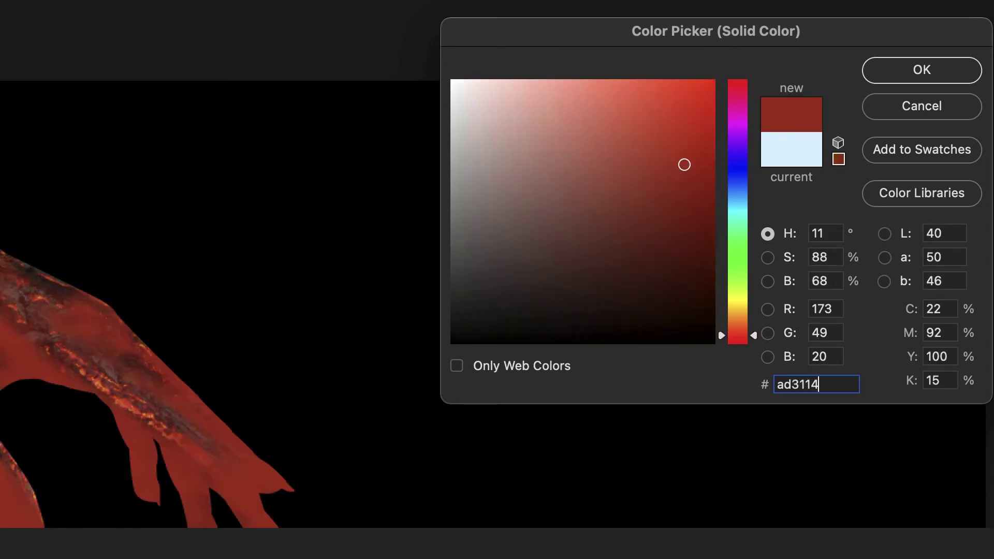
click(887, 68)
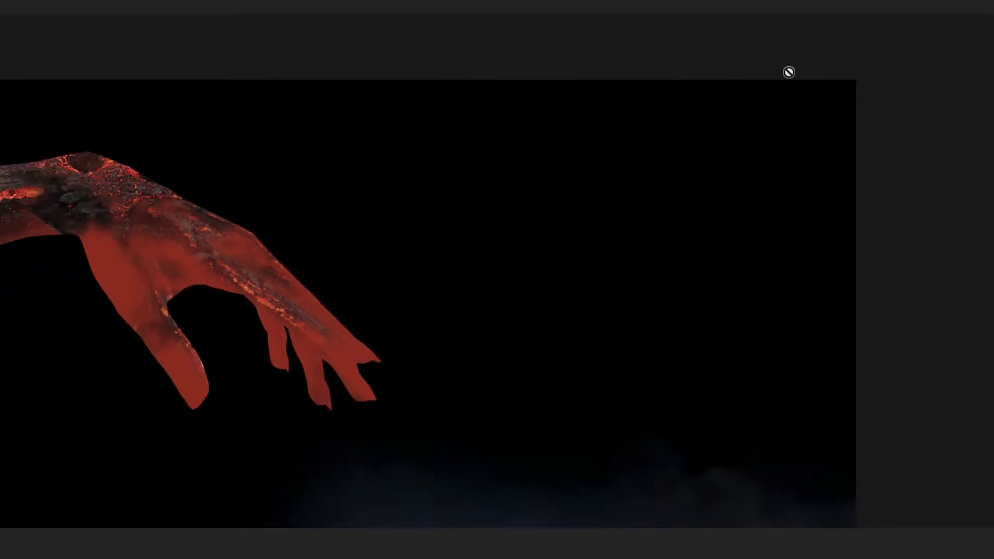
Blend the red fill in Overlay at 56% opacity and ready a larger 20% brush on its mask
click(915, 208)
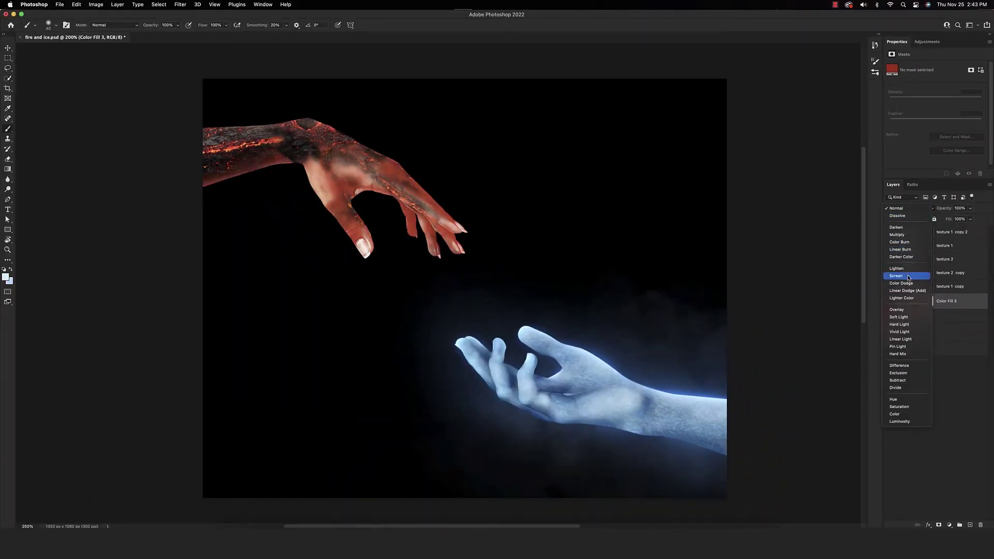
click(900, 309)
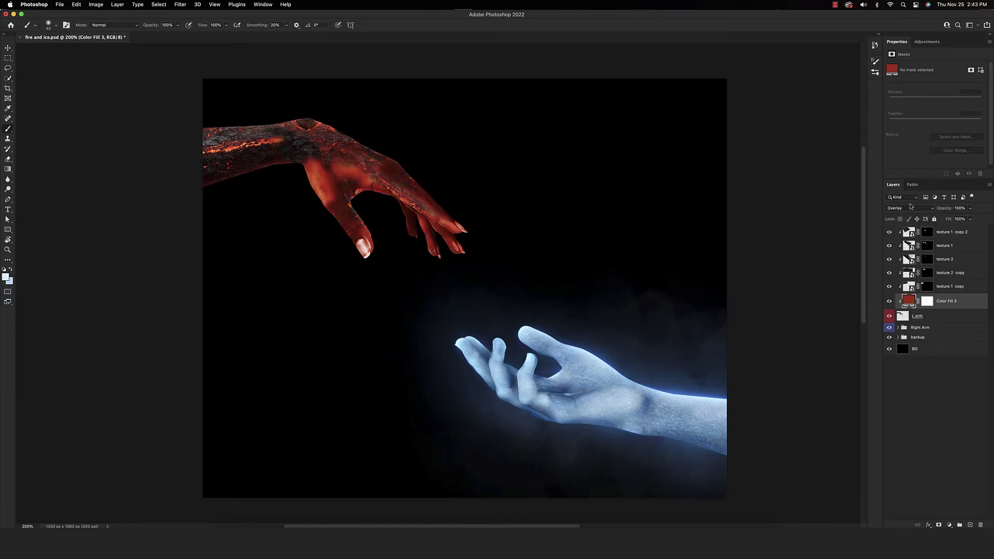
drag(946, 210, 935, 207)
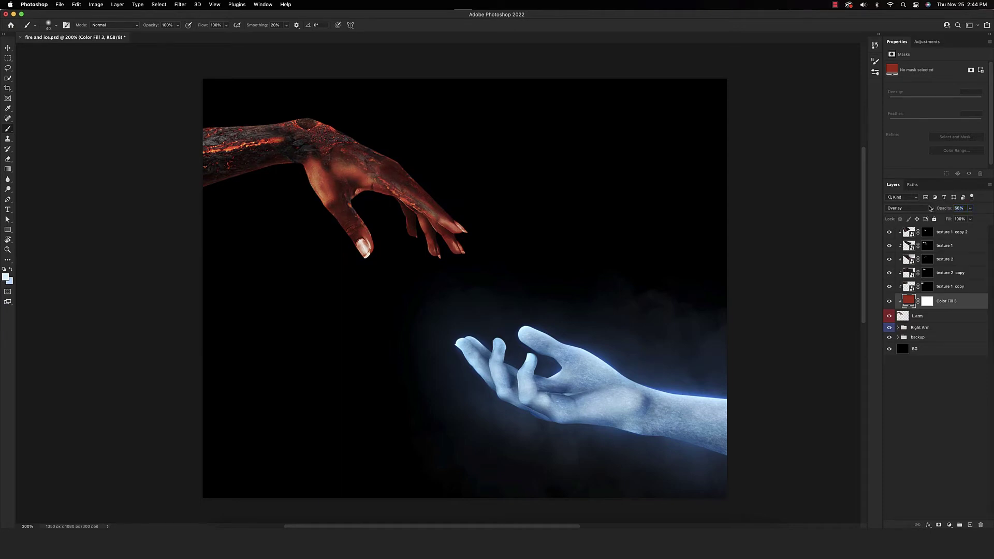
click(923, 301)
key(bracketright)
key(bracketright)
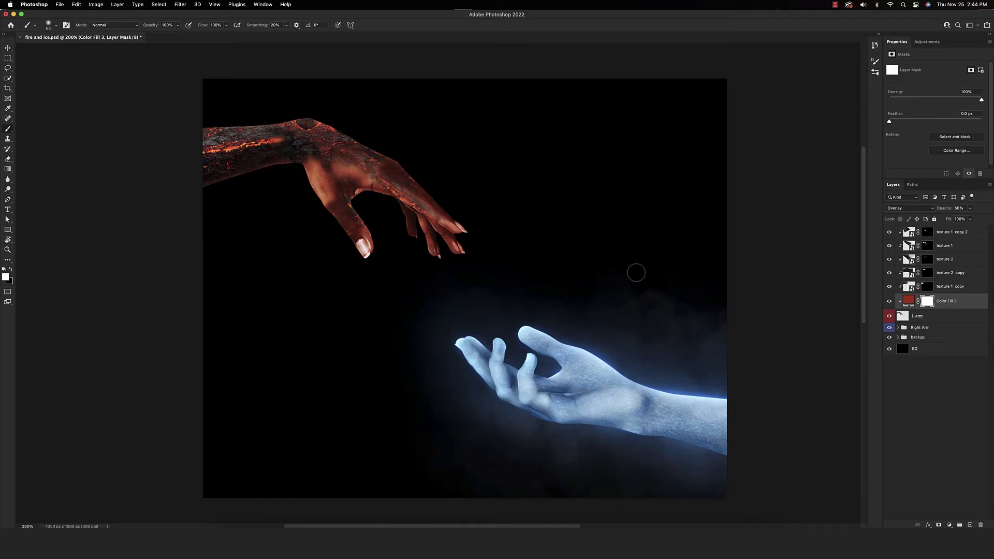
key(2)
scroll(576, 186, up, 1)
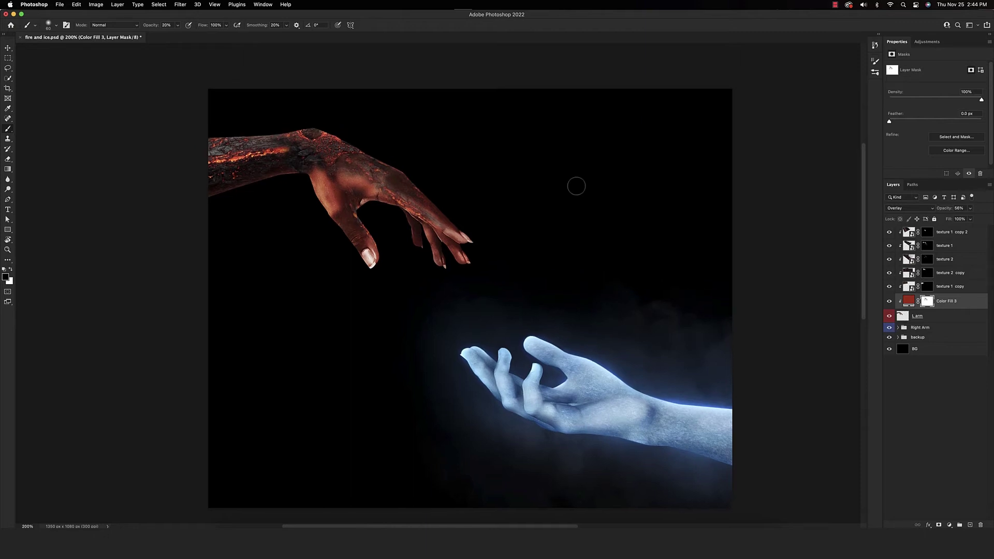
scroll(576, 185, down, 1)
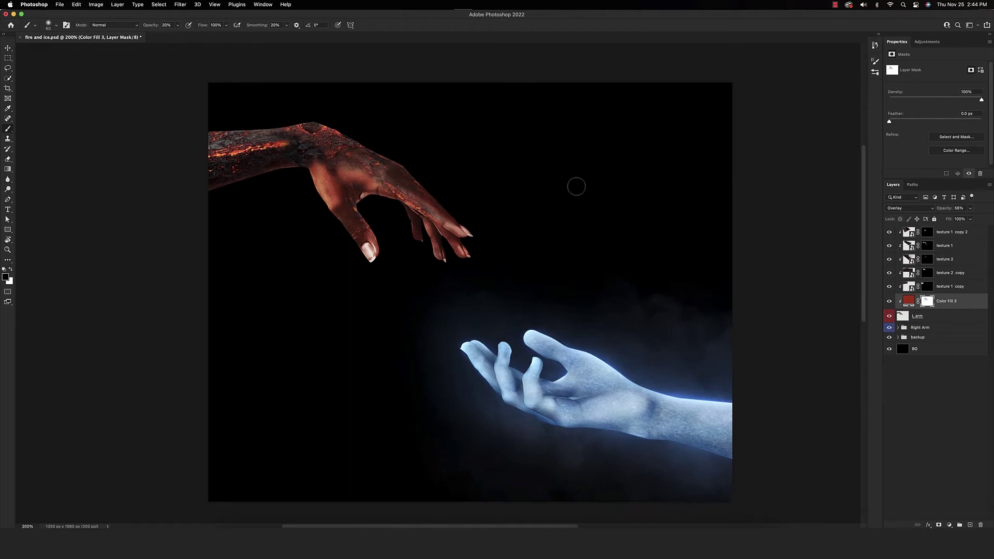
click(950, 232)
click(949, 524)
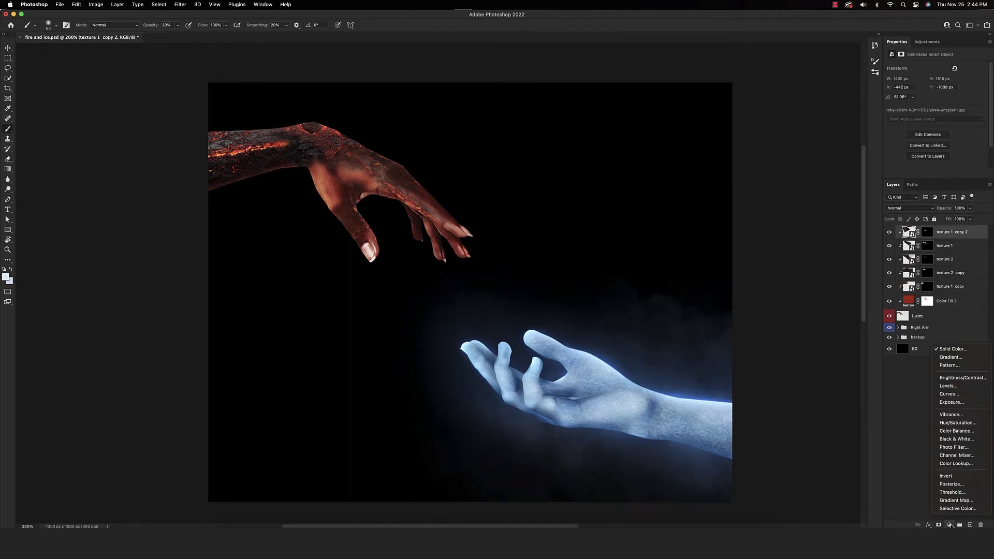
Add a peach #fbaa7e Solid Color fill clipped to the arm in Overlay mode
click(958, 350)
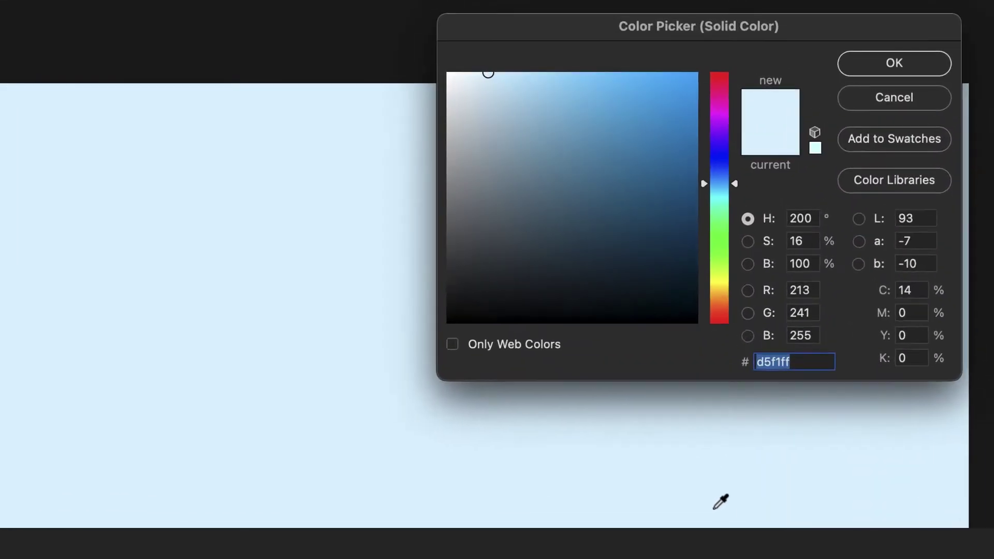
text(fbaa7e)
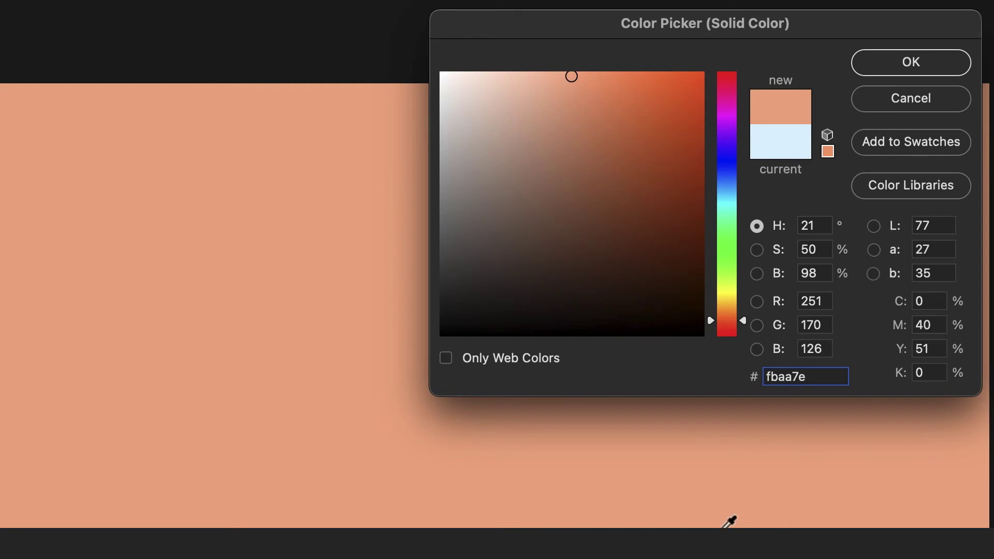
click(909, 62)
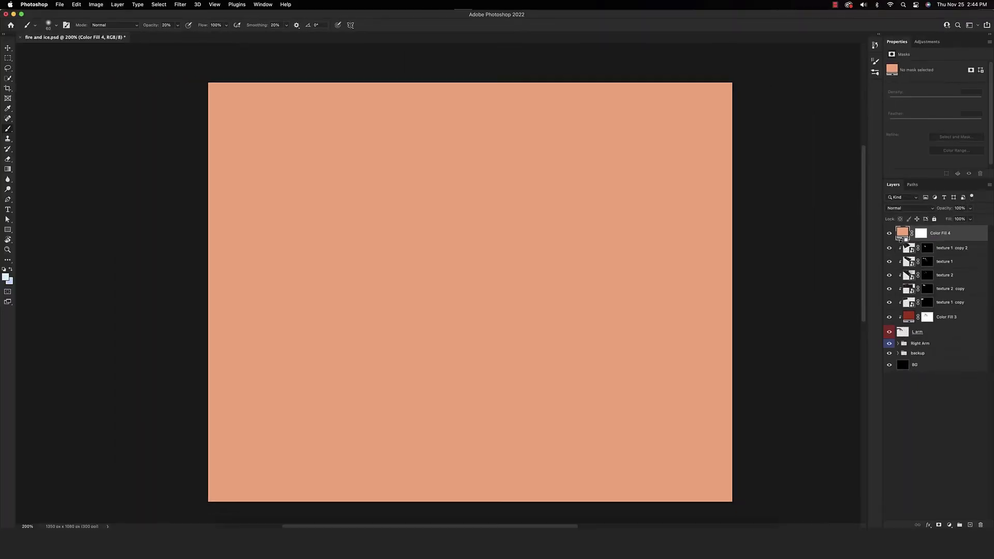
alt+click(902, 241)
click(902, 210)
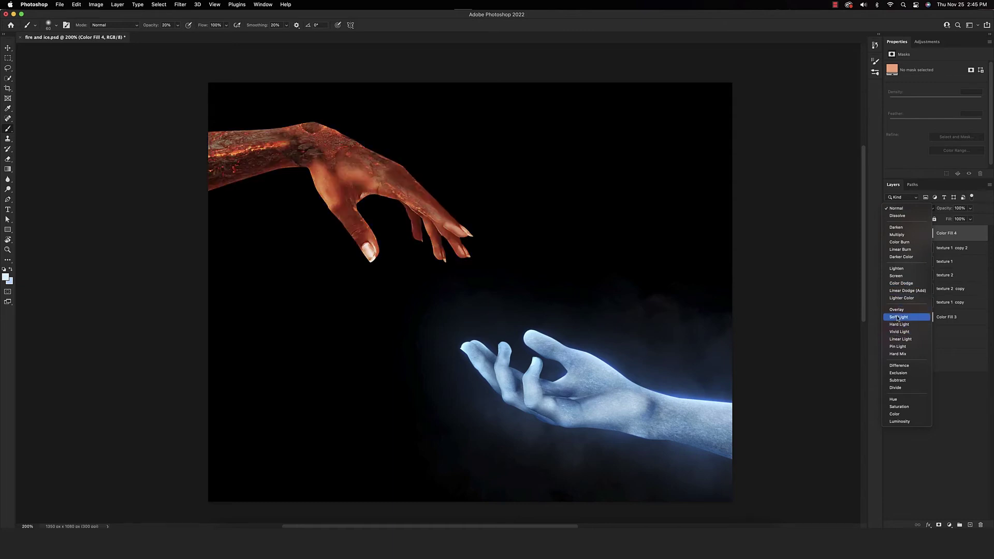
click(898, 312)
Invert the peach fill's mask and paint the glow back onto the forearm
click(926, 233)
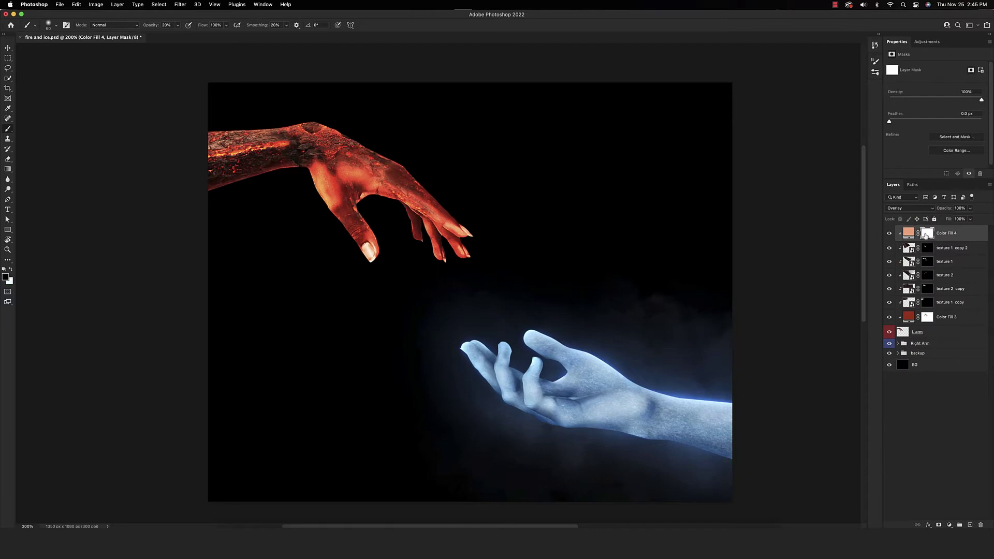
key(super+i)
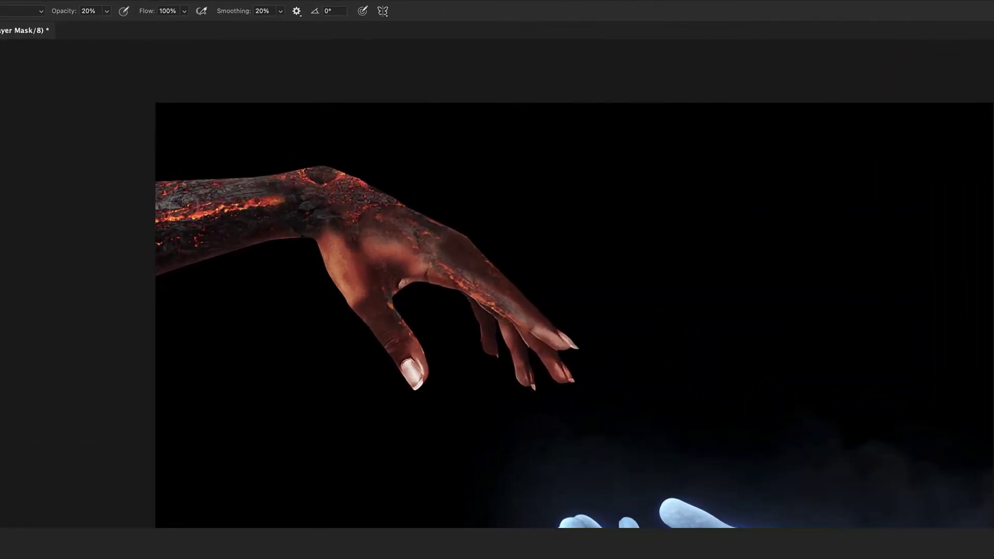
mouse_move(186, 201)
mouse_down()
mouse_move(269, 199)
mouse_move(173, 219)
mouse_up()
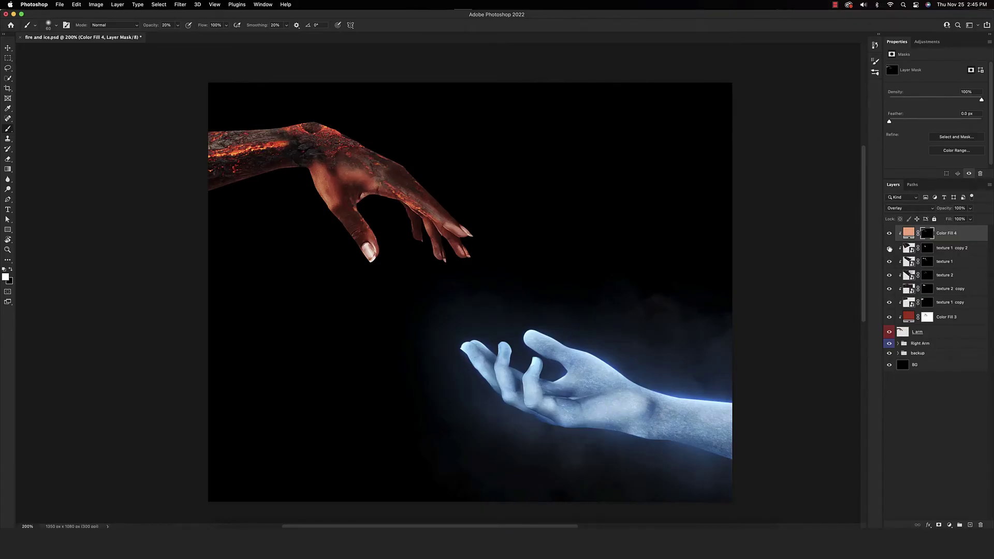
Toggle texture 1 off to compare, then select its mask and the Color Fill 3 layer
click(889, 262)
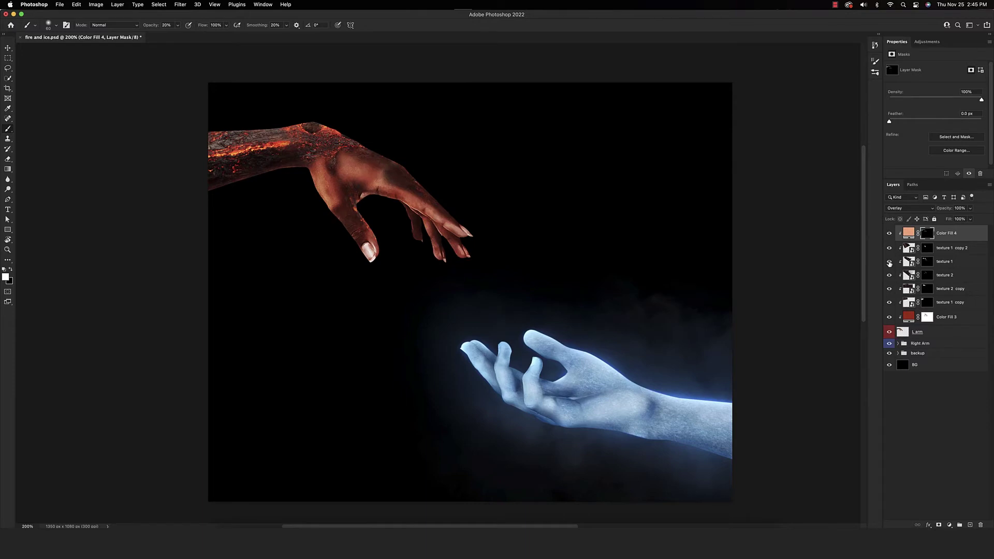
click(922, 261)
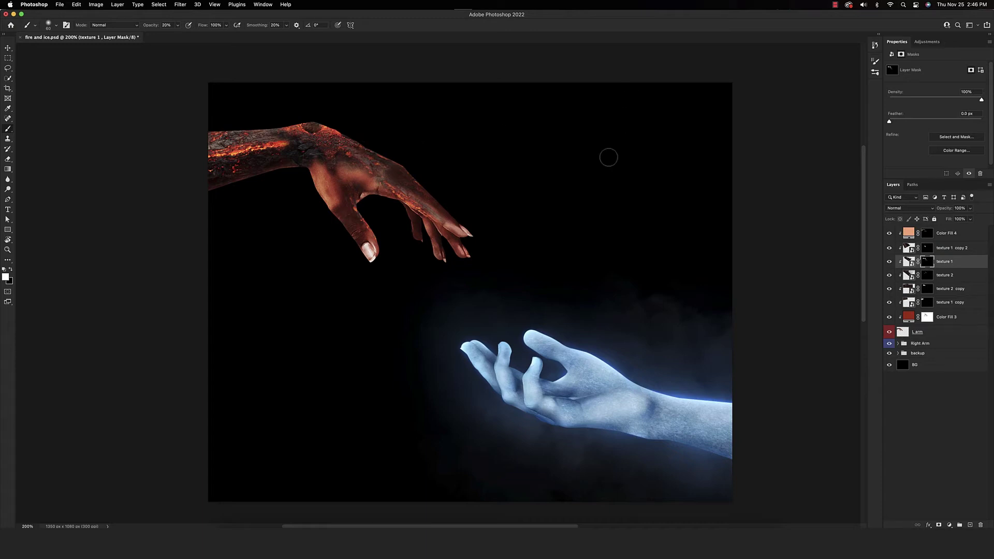
scroll(598, 213, up, 2)
click(908, 317)
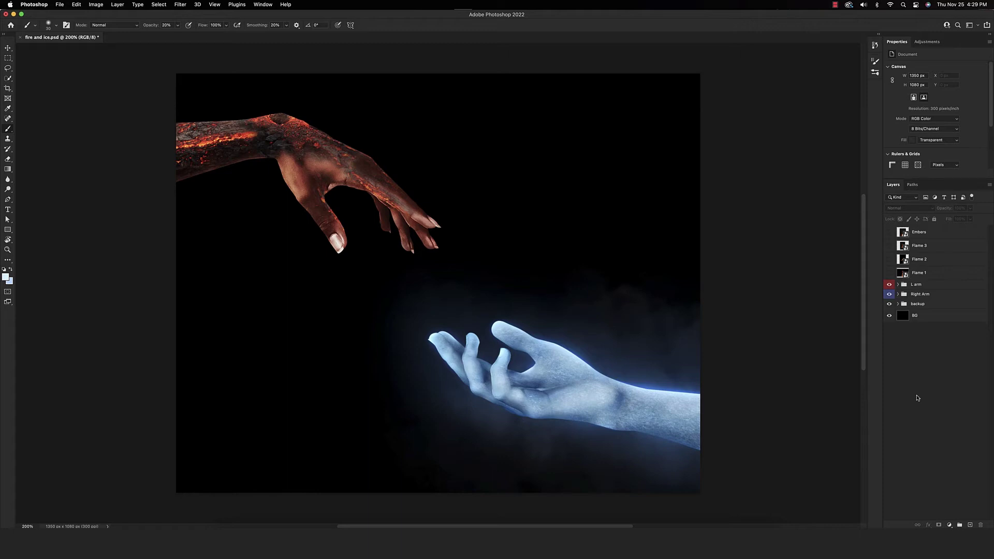
Duplicate Flame 1, place the visible copy beneath it, and blend it in Screen mode
alt+click(889, 273)
alt+click(889, 273)
click(927, 274)
key(super+j)
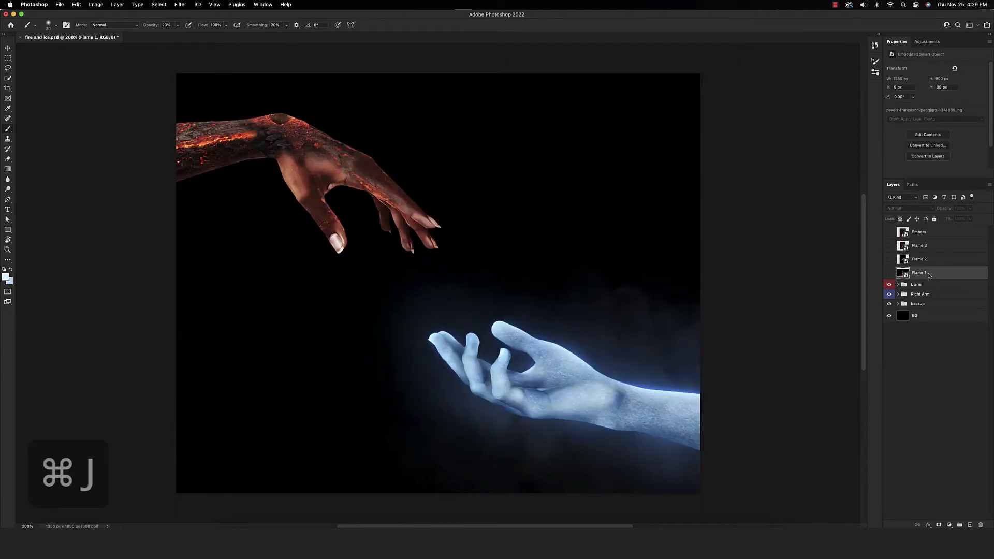
drag(929, 275, 927, 290)
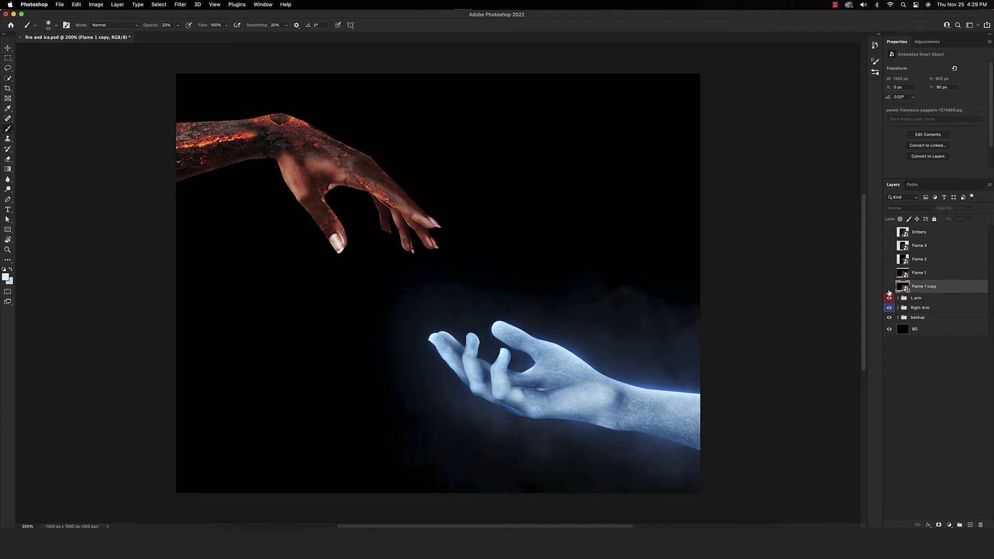
alt+click(890, 288)
click(902, 208)
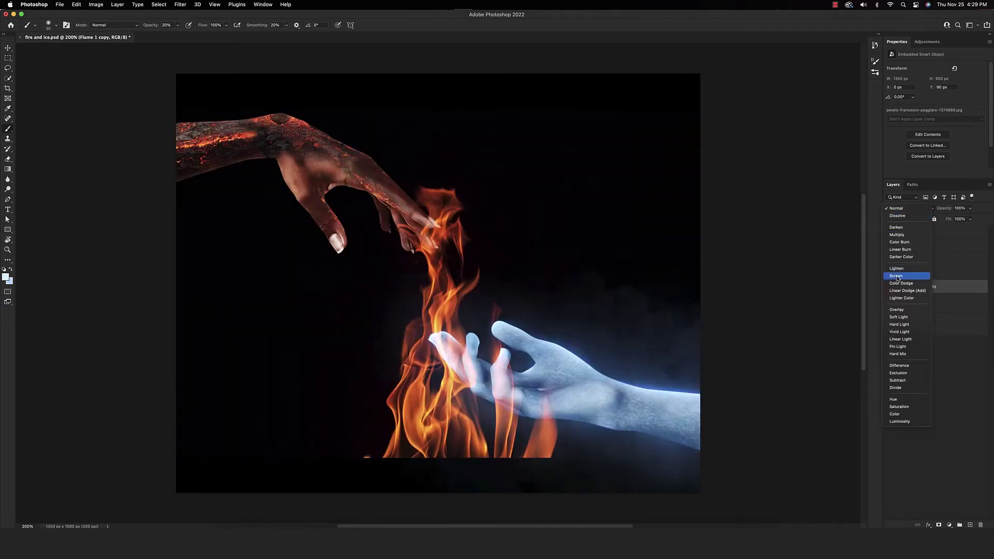
click(897, 277)
Move the flame copy up-left over the lava arm and rotate it about -14°
key(super+t)
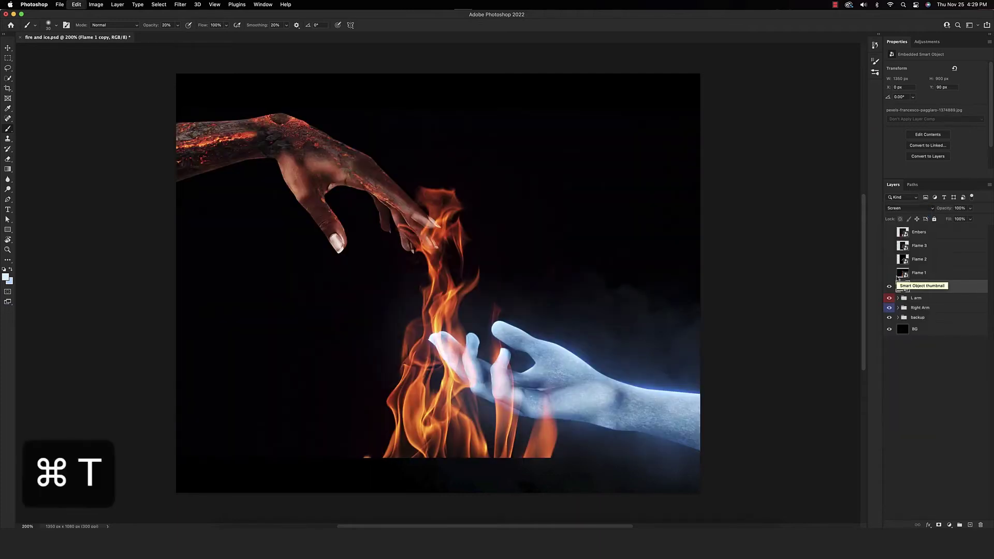
drag(536, 401, 365, 243)
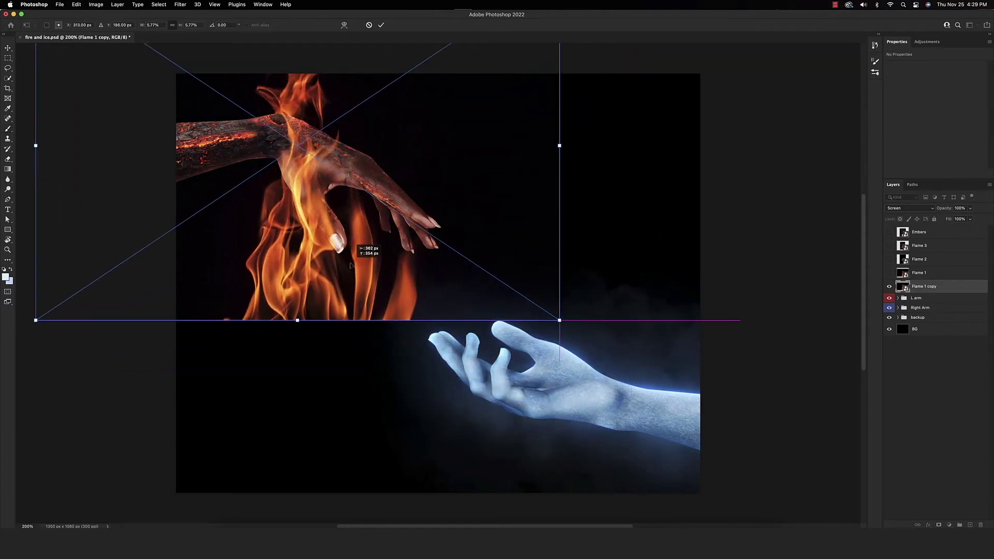
key(Return)
key(super+t)
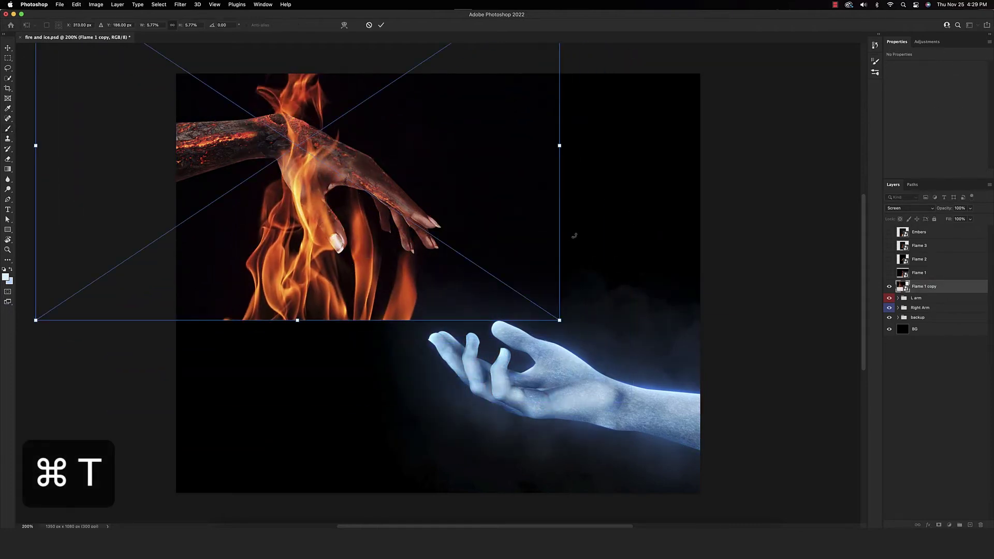
drag(574, 235, 565, 162)
drag(435, 141, 416, 135)
Mask away the flame copy's excess fire around the fingers, lower left and below the wrist
key(Return)
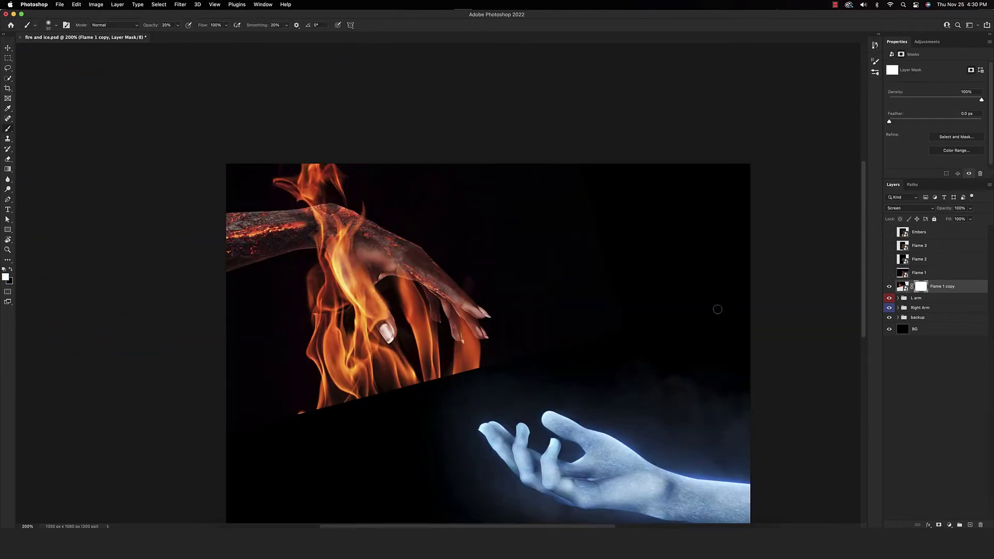
mouse_move(391, 244)
mouse_down()
mouse_move(408, 311)
mouse_move(403, 357)
mouse_move(455, 363)
mouse_move(427, 299)
mouse_up()
mouse_move(289, 409)
mouse_down()
mouse_move(259, 371)
mouse_move(311, 324)
mouse_move(344, 378)
mouse_move(391, 364)
mouse_move(373, 355)
mouse_move(322, 265)
mouse_move(296, 280)
mouse_move(337, 310)
mouse_up()
key([)
key([)
key([)
key([)
key([)
key([)
key([)
mouse_move(274, 183)
mouse_down()
mouse_move(290, 197)
mouse_move(271, 157)
mouse_move(313, 199)
mouse_move(335, 170)
mouse_move(336, 178)
mouse_move(297, 183)
mouse_up()
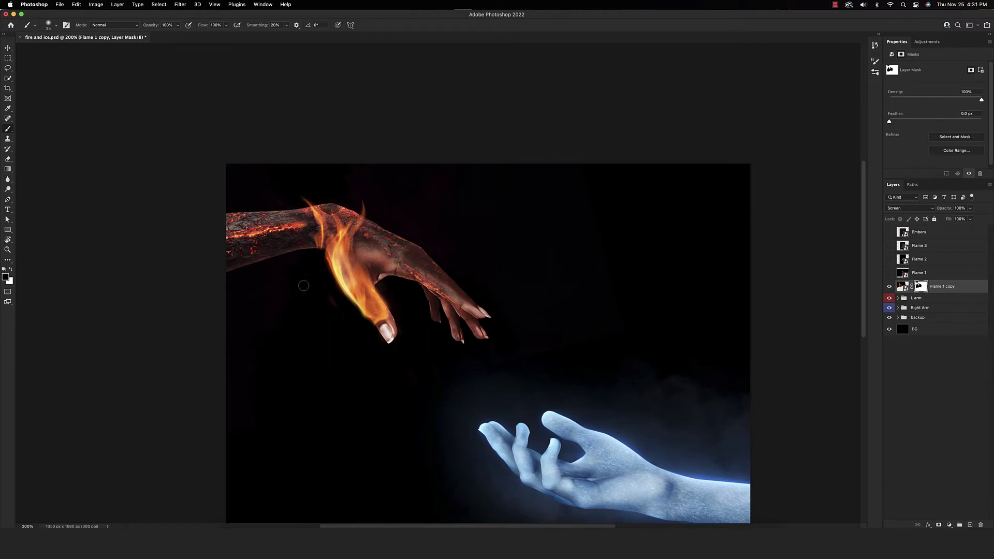
Show the Flame 1 layer again and select it
scroll(278, 336, down, 2)
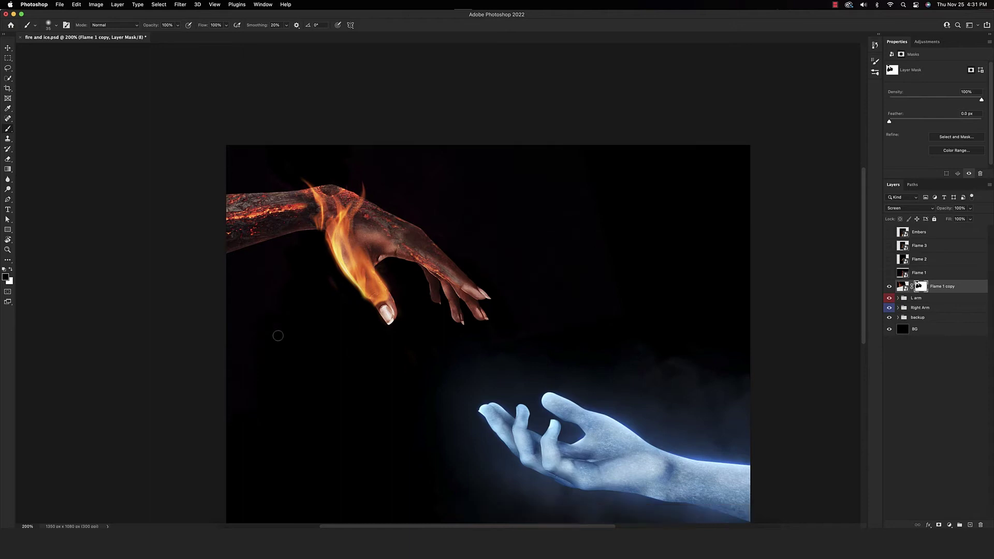
click(889, 273)
click(925, 273)
Duplicate Flame 1 again, move the copy lower in the stack, and blend it in Screen
key(super+j)
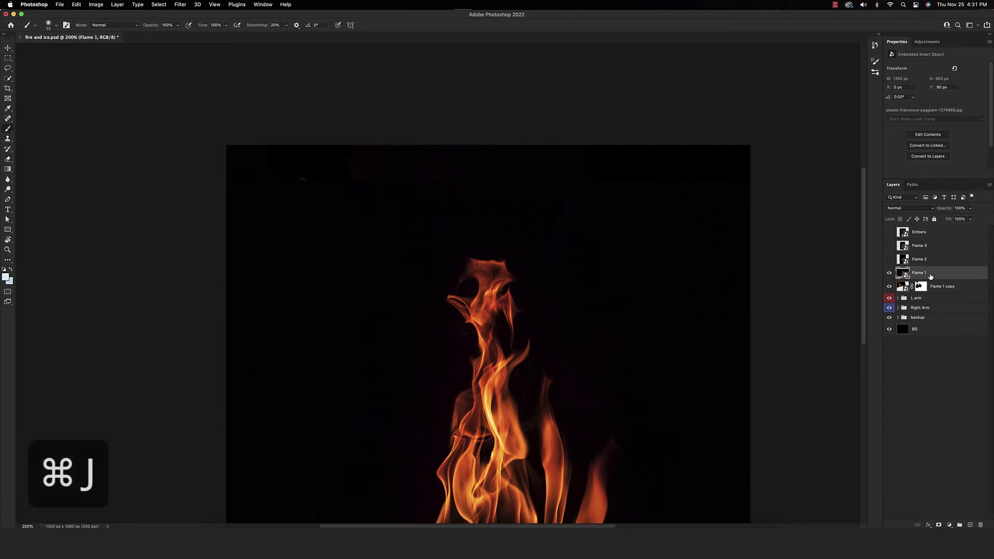
drag(926, 275, 924, 290)
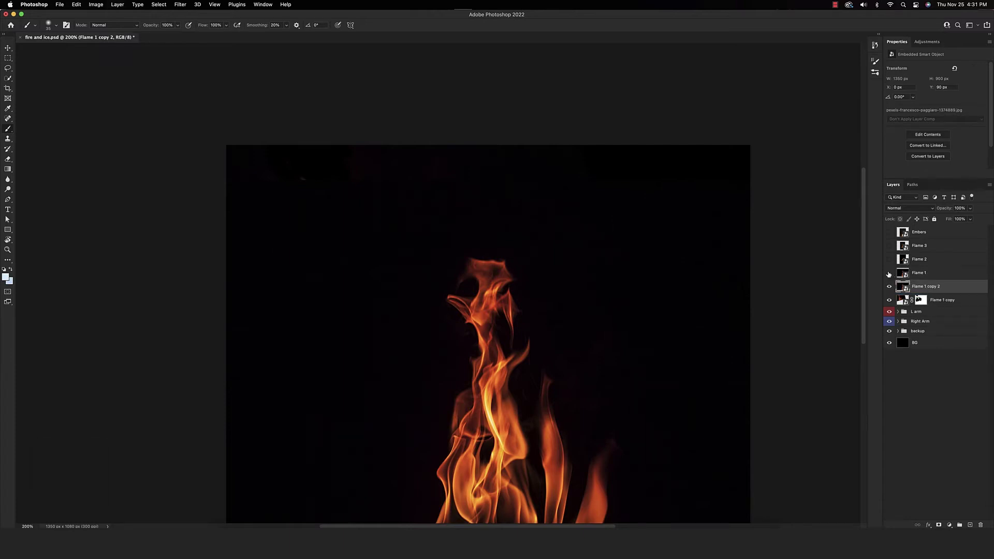
click(910, 208)
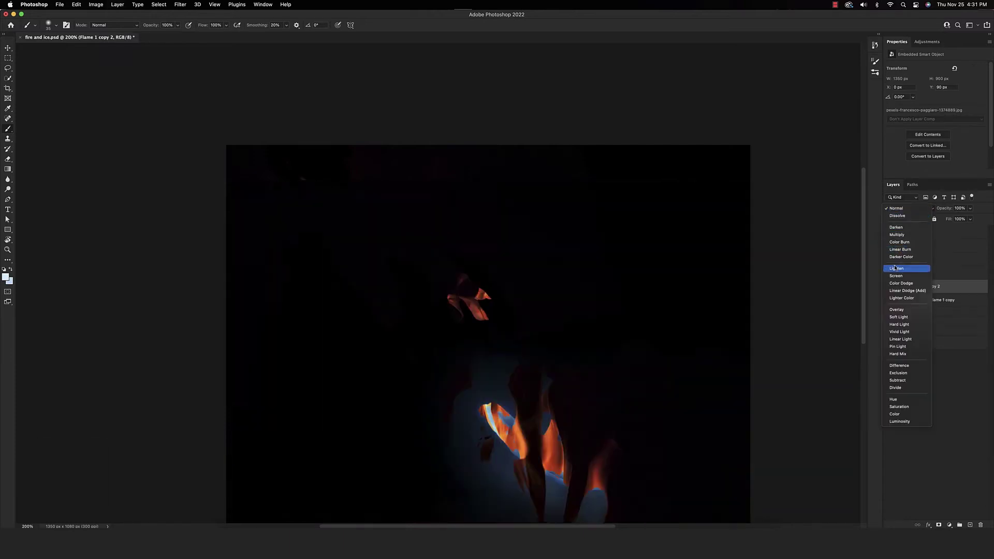
click(909, 284)
Flip the flame copy horizontally, shrink and tilt it, and settle it over the fingers
key(super+t)
drag(450, 411, 313, 300)
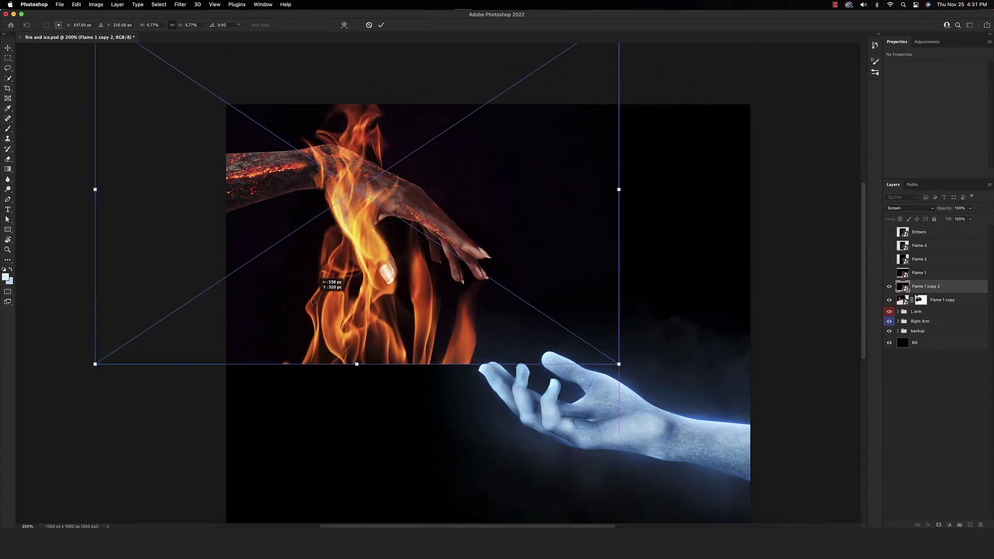
right_click(546, 313)
click(565, 484)
drag(493, 284, 536, 312)
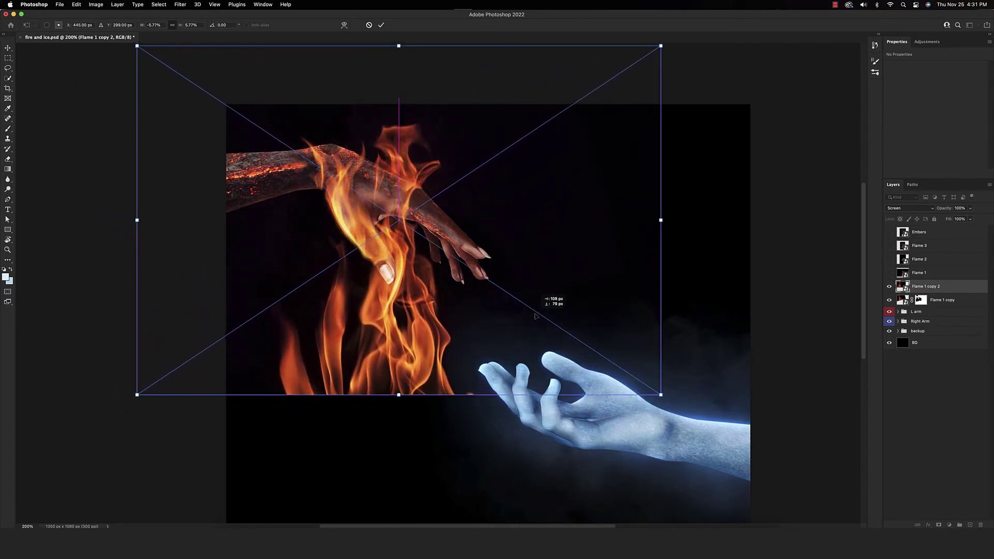
drag(653, 45, 589, 94)
mouse_move(461, 258)
mouse_down()
mouse_move(429, 280)
mouse_move(461, 229)
mouse_move(467, 253)
mouse_up()
drag(628, 329, 637, 306)
drag(492, 307, 496, 310)
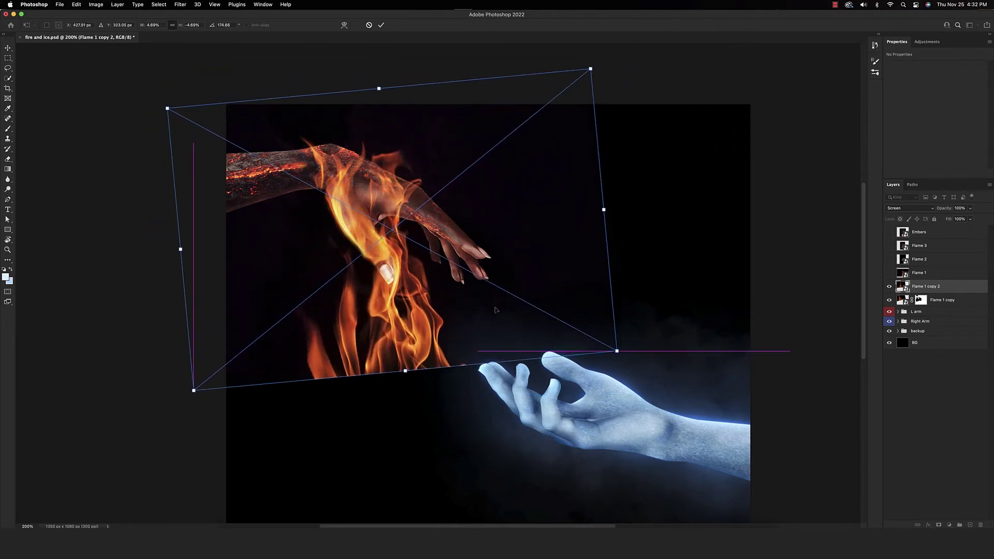
key(shift+Left)
key(Return)
Mask Flame 1 copy 2 to hide the lower flames beneath the hand and over the wrist
key(b)
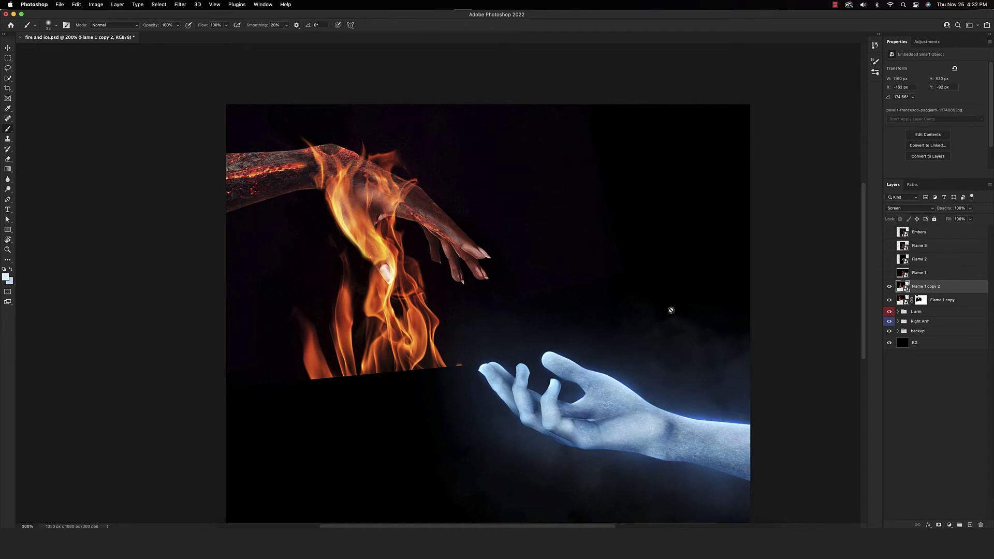
click(938, 525)
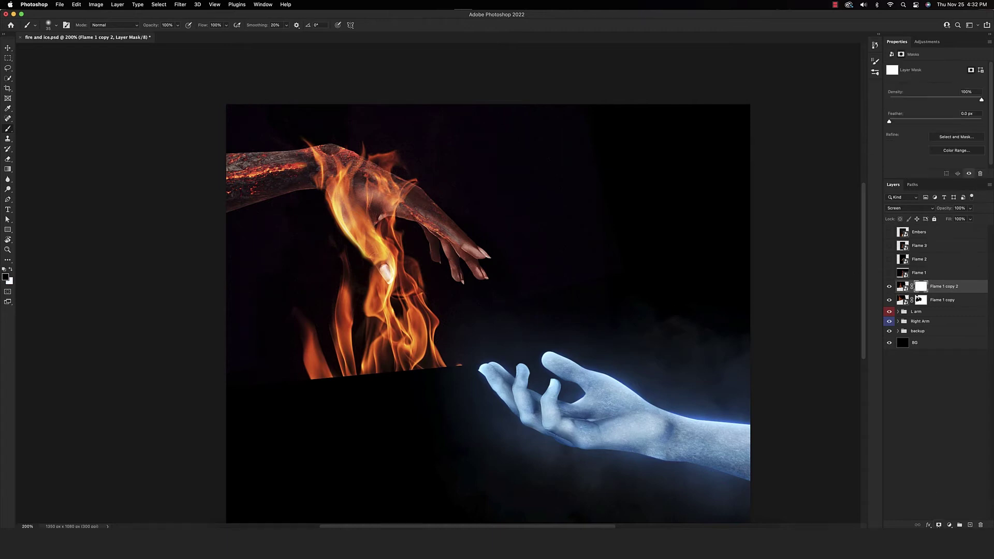
mouse_move(311, 363)
mouse_down()
mouse_move(311, 243)
mouse_move(361, 274)
mouse_move(370, 293)
mouse_move(409, 295)
mouse_move(445, 360)
mouse_move(440, 296)
mouse_move(352, 305)
mouse_move(324, 238)
mouse_move(363, 383)
mouse_move(414, 331)
mouse_up()
mouse_move(398, 145)
mouse_down()
mouse_move(379, 214)
mouse_move(424, 208)
mouse_move(415, 251)
mouse_move(431, 291)
mouse_move(395, 296)
mouse_move(383, 282)
mouse_move(394, 300)
mouse_up()
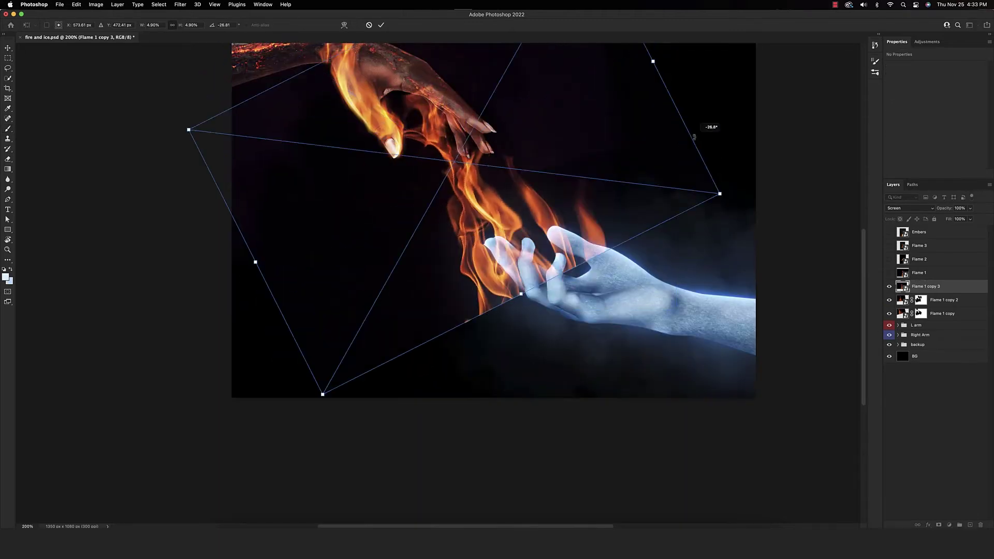
Position Flame 1 copy 3 up toward the fingers and commit the transform
drag(496, 167, 481, 137)
scroll(574, 298, up, 3)
key(Return)
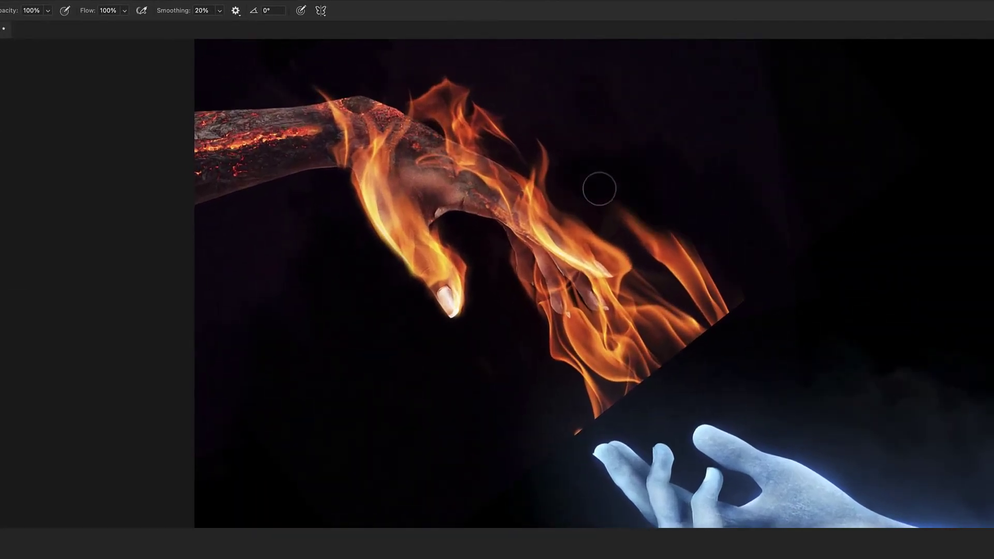
Mask out Flame 1 copy 3's flames between the hands, above the wrist and past the fingertips
mouse_move(599, 189)
mouse_down()
mouse_move(667, 240)
mouse_move(642, 218)
mouse_move(646, 266)
mouse_move(619, 242)
mouse_move(655, 305)
mouse_move(618, 311)
mouse_move(575, 366)
mouse_move(541, 345)
mouse_move(620, 411)
mouse_move(589, 336)
mouse_move(628, 368)
mouse_move(654, 351)
mouse_move(656, 359)
mouse_move(698, 236)
mouse_move(691, 318)
mouse_up()
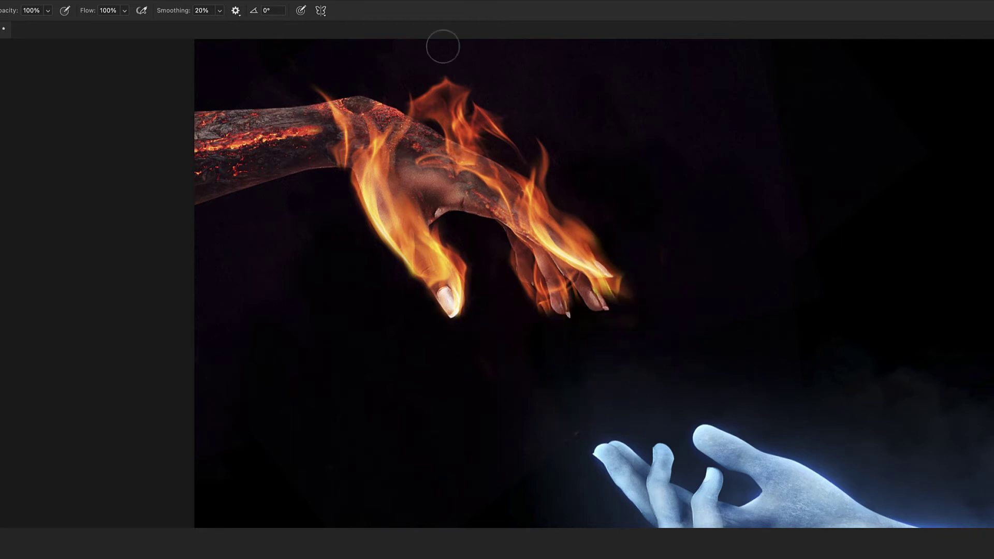
mouse_move(428, 151)
mouse_down()
mouse_move(436, 114)
mouse_move(409, 106)
mouse_move(521, 99)
mouse_move(477, 98)
mouse_move(514, 136)
mouse_move(471, 126)
mouse_move(434, 84)
mouse_move(454, 95)
mouse_move(445, 60)
mouse_move(474, 136)
mouse_up()
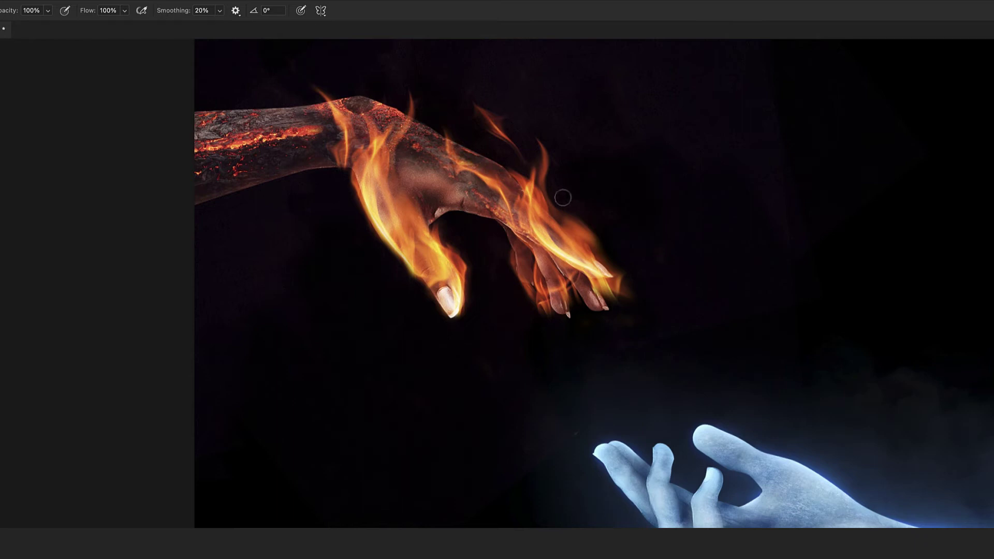
mouse_move(594, 244)
mouse_down()
mouse_move(621, 285)
mouse_move(605, 292)
mouse_move(596, 276)
mouse_move(603, 290)
mouse_up()
mouse_move(533, 318)
mouse_down()
mouse_move(550, 311)
mouse_move(532, 304)
mouse_move(488, 222)
mouse_up()
mouse_move(549, 290)
mouse_down()
mouse_move(510, 251)
mouse_move(523, 282)
mouse_up()
key(super+t)
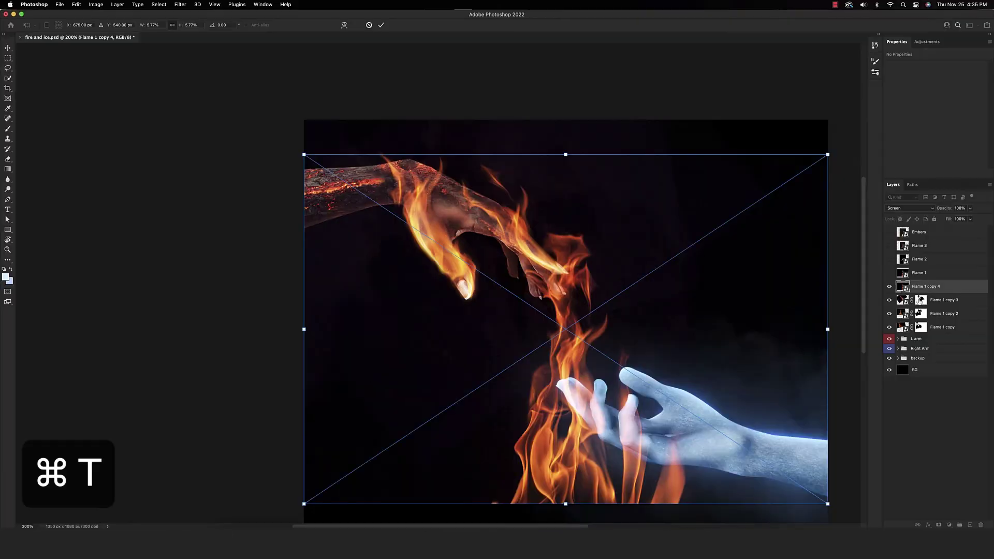
Move, rotate and shrink Flame 1 copy 4 to about 4.3% at roughly -57° over the hand
drag(738, 389, 643, 273)
drag(748, 280, 712, 72)
drag(545, 202, 470, 184)
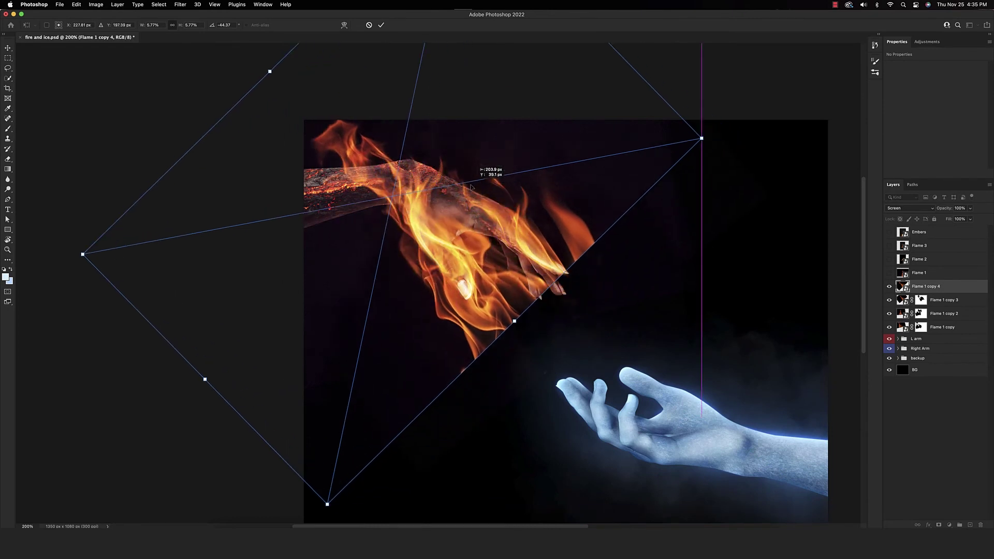
drag(327, 504, 343, 427)
mouse_move(355, 307)
mouse_down()
mouse_move(362, 286)
mouse_move(353, 292)
mouse_up()
drag(637, 244, 645, 189)
drag(456, 187, 480, 240)
Fine-tune copy 4's rotation to about -56°, widen it, adjust its position, and apply the transform
drag(688, 272, 685, 286)
drag(507, 217, 482, 177)
drag(598, 241, 594, 254)
drag(509, 181, 526, 196)
drag(506, 288, 536, 313)
drag(600, 258, 590, 288)
drag(516, 228, 482, 176)
drag(605, 202, 611, 147)
drag(450, 170, 449, 217)
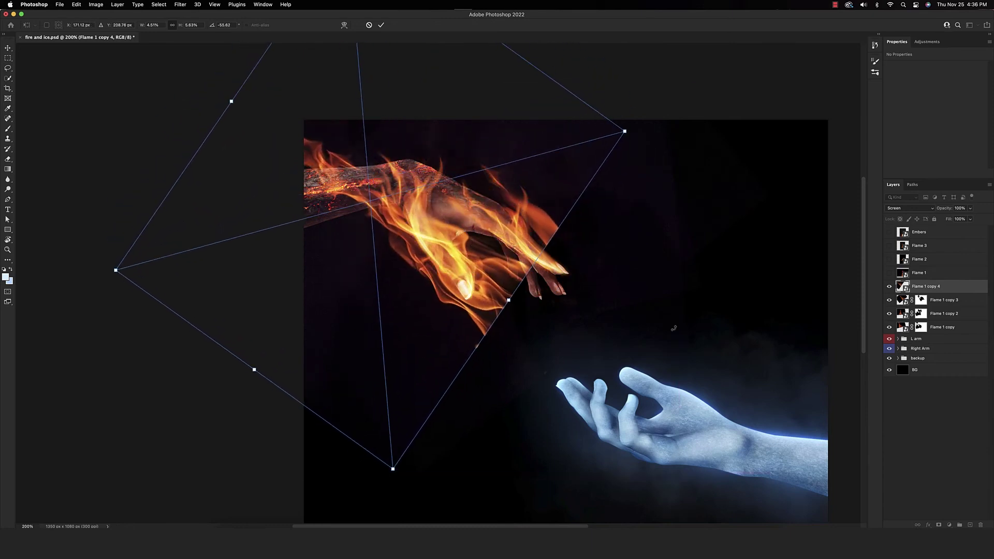
key(Return)
Add a layer mask to Flame 1 copy 4 and brush out its excess flames
click(938, 525)
key(b)
mouse_move(574, 259)
mouse_down()
mouse_move(517, 243)
mouse_move(432, 292)
mouse_up()
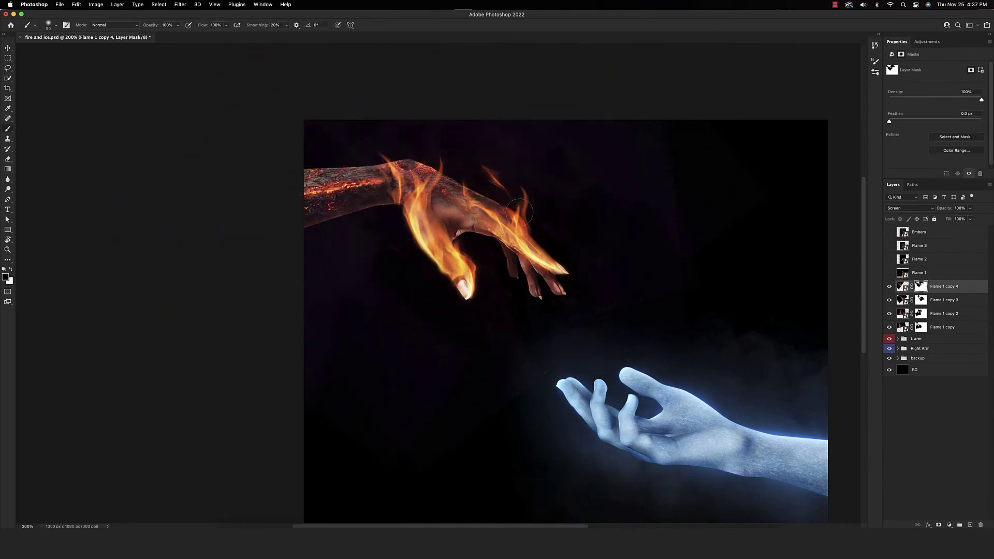
key(bracketright)
key(bracketright)
key(bracketright)
key(bracketright)
key(bracketright)
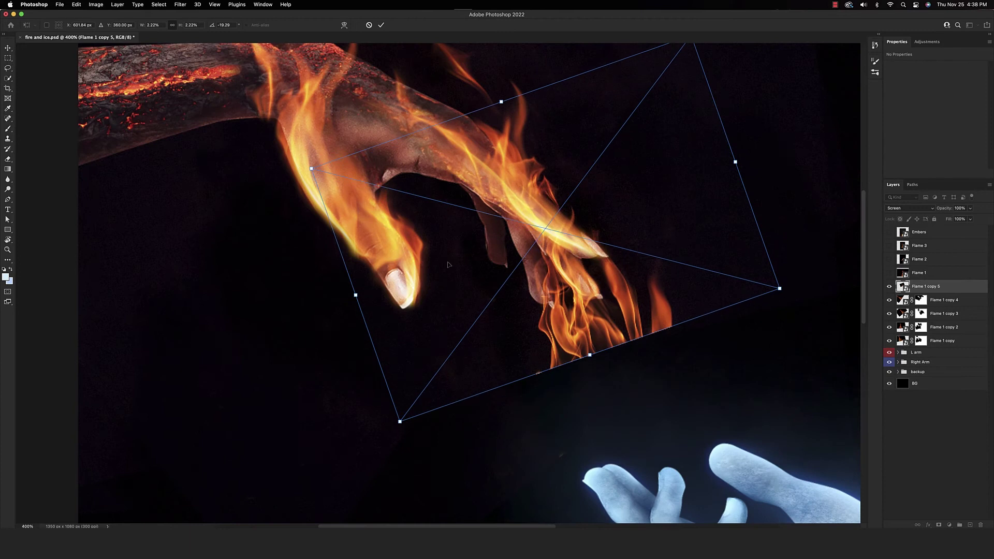
Enlarge and rotate Flame 1 copy 5, then mask away flames extending beyond the fingers
drag(776, 284, 775, 236)
click(938, 525)
key(bracketleft)
key(bracketleft)
key(bracketleft)
key(bracketleft)
key(bracketleft)
drag(545, 312, 479, 168)
mouse_move(696, 336)
mouse_down()
mouse_move(599, 415)
mouse_move(583, 366)
mouse_move(533, 326)
mouse_up()
key(bracketleft)
key(bracketleft)
key(bracketleft)
key(bracketleft)
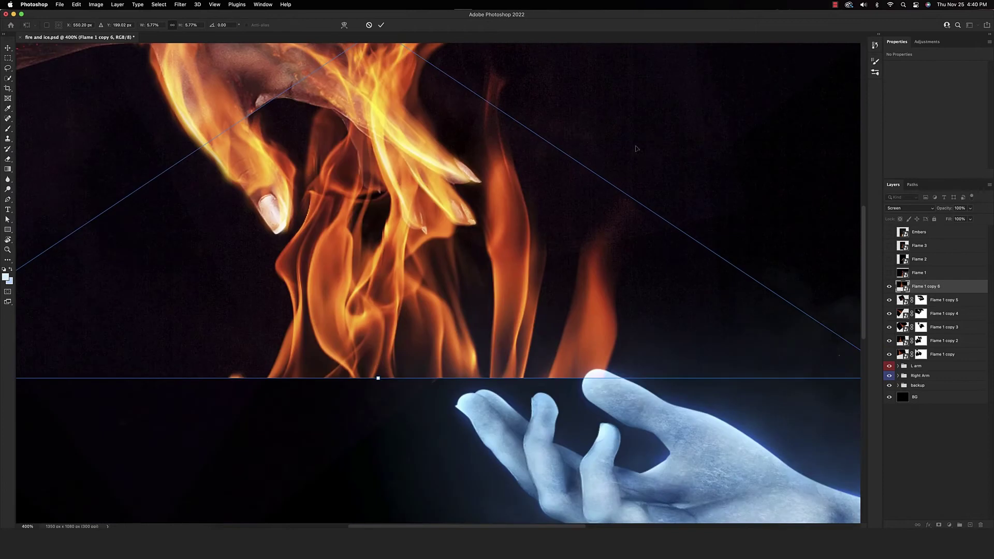
Refine Flame 1 copy 6's mask so flames hug the fingers
drag(362, 383, 374, 382)
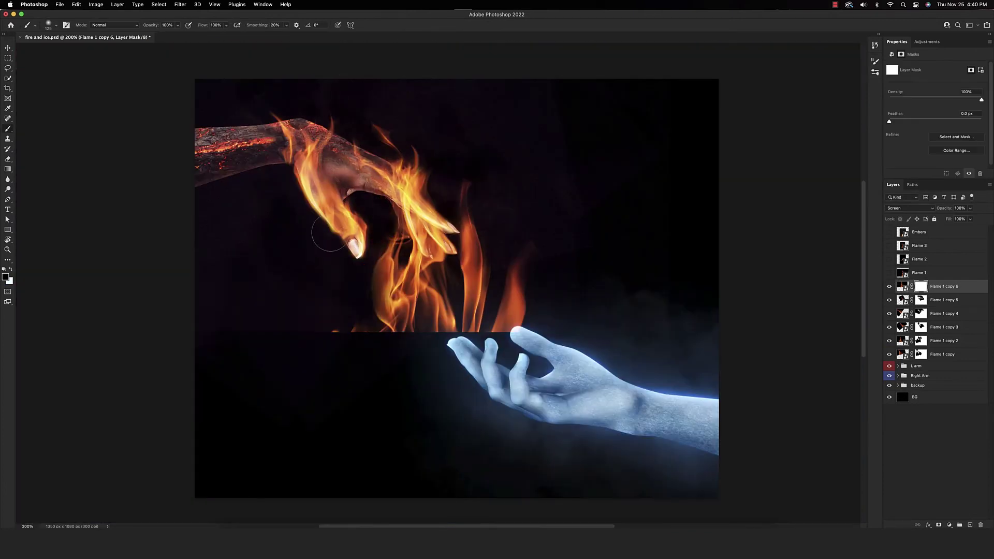
drag(455, 310, 366, 277)
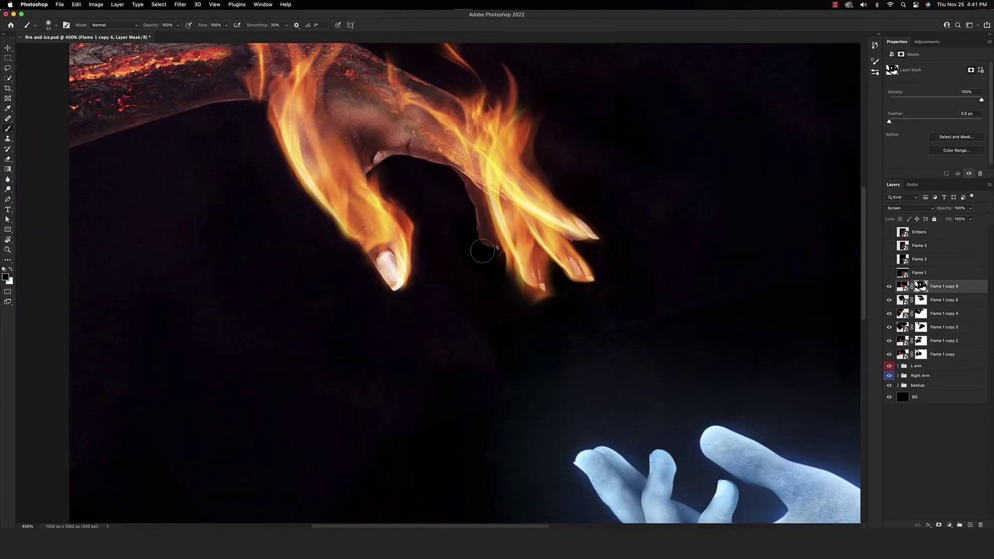
mouse_move(481, 249)
mouse_down()
mouse_move(538, 238)
mouse_move(507, 217)
mouse_move(512, 259)
mouse_up()
key(x)
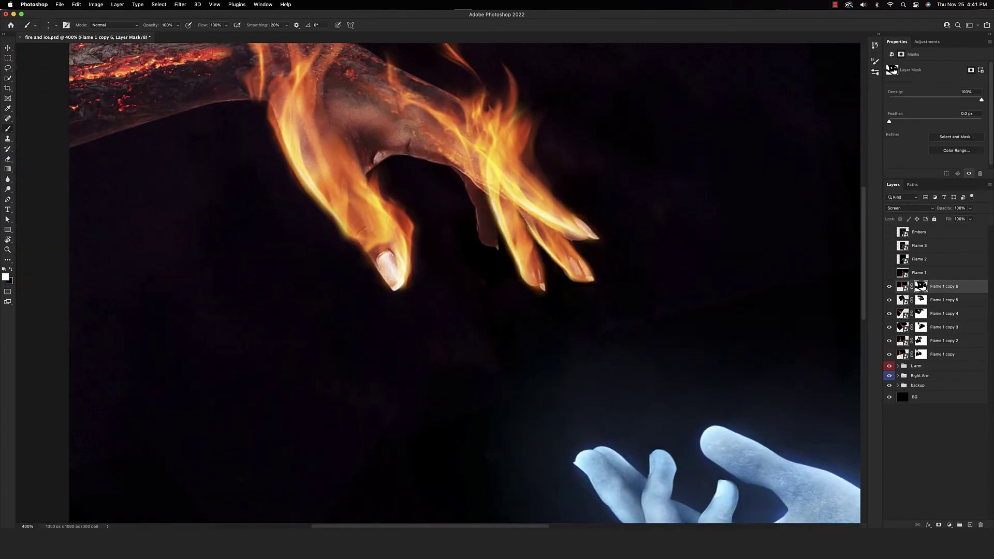
key(x)
drag(547, 185, 532, 137)
key(super+minus)
mouse_move(517, 171)
mouse_down()
mouse_move(474, 211)
mouse_move(481, 218)
mouse_up()
key(x)
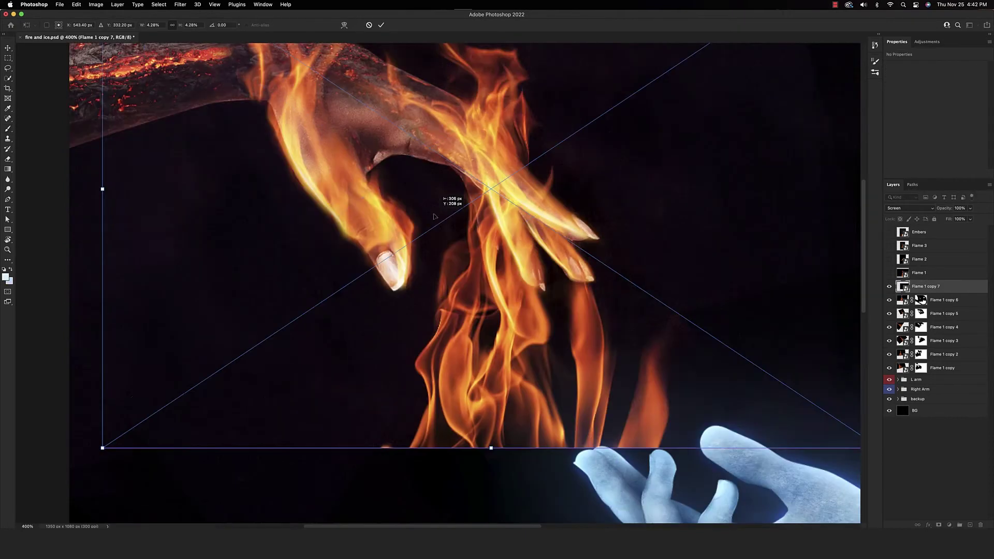
Warp Flame 1 copy 7 along the hand, mask flames below the fingers, and show the Embers layer
drag(437, 202, 347, 163)
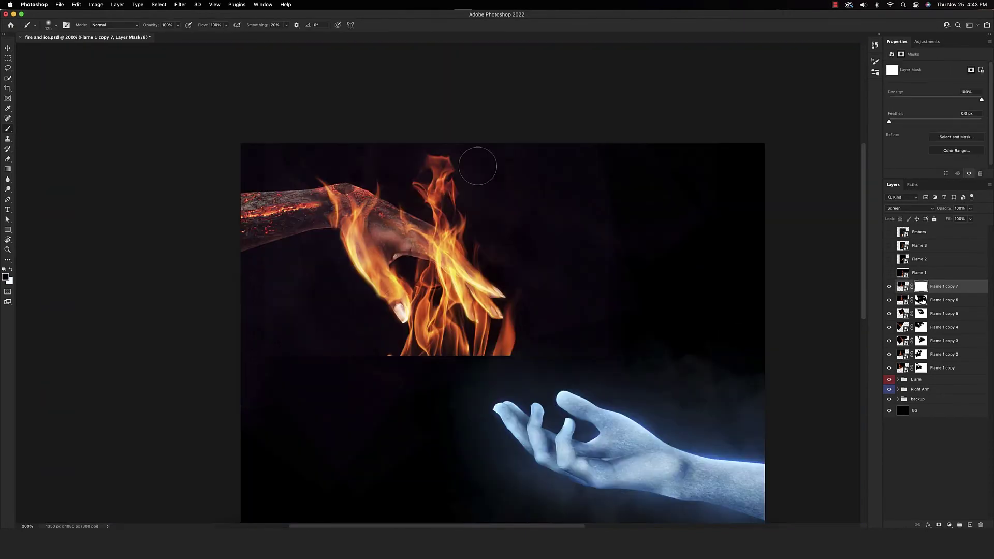
drag(473, 160, 297, 328)
key(super+plus)
drag(481, 404, 466, 243)
mouse_move(394, 227)
mouse_down()
mouse_move(480, 337)
mouse_move(438, 235)
mouse_up()
key(x)
key(super+minus)
key(super+minus)
key(super+minus)
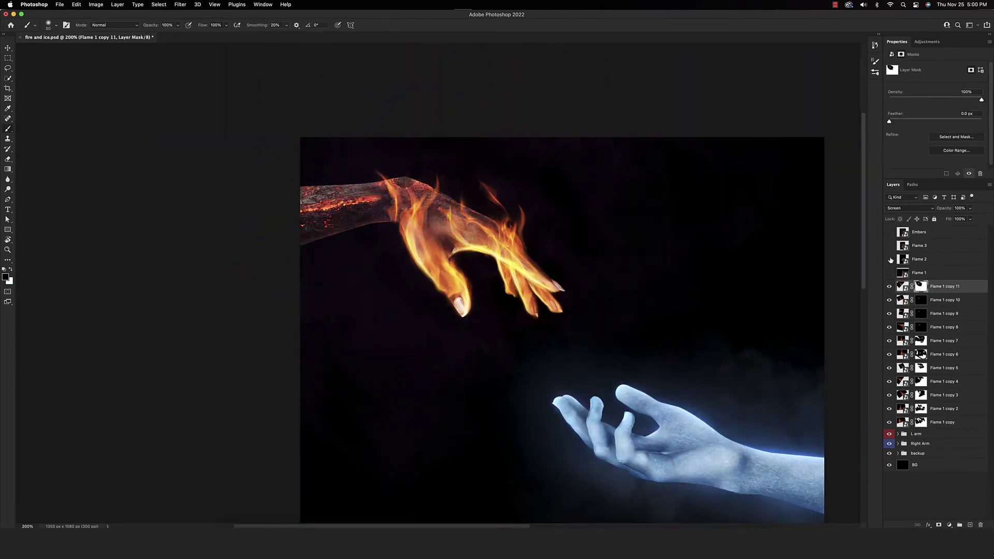
click(889, 231)
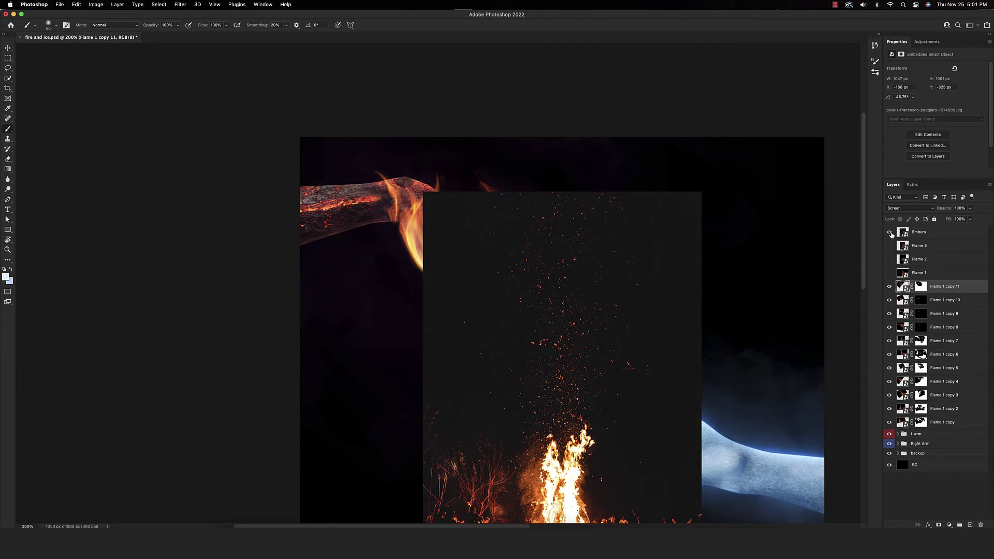
Duplicate the Embers layer and move the copy just below Flame 1
click(926, 236)
key(super+j)
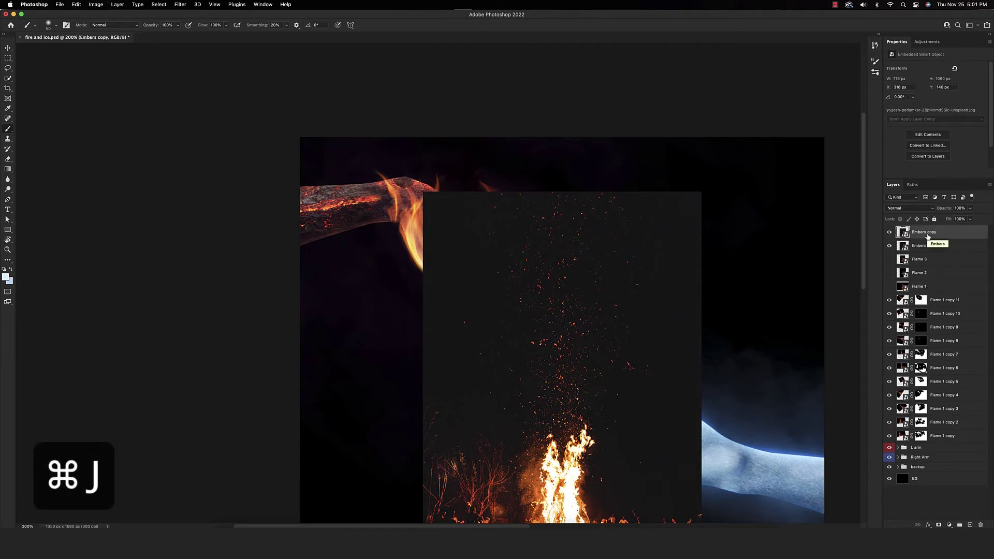
drag(919, 242, 922, 292)
Add a Levels adjustment clipped to Embers copy with black point 21 and white point 240
click(949, 525)
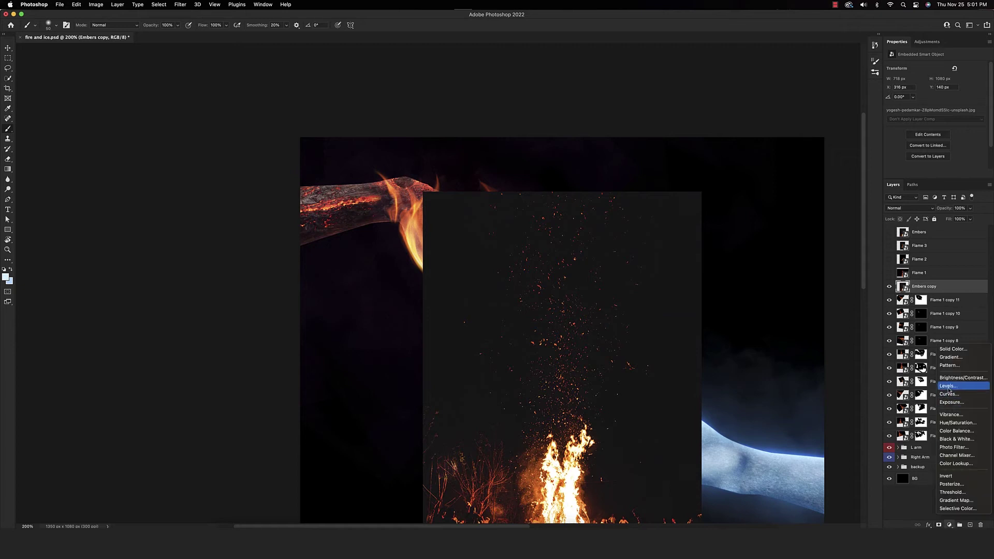
click(948, 386)
alt+click(900, 295)
drag(899, 128, 906, 126)
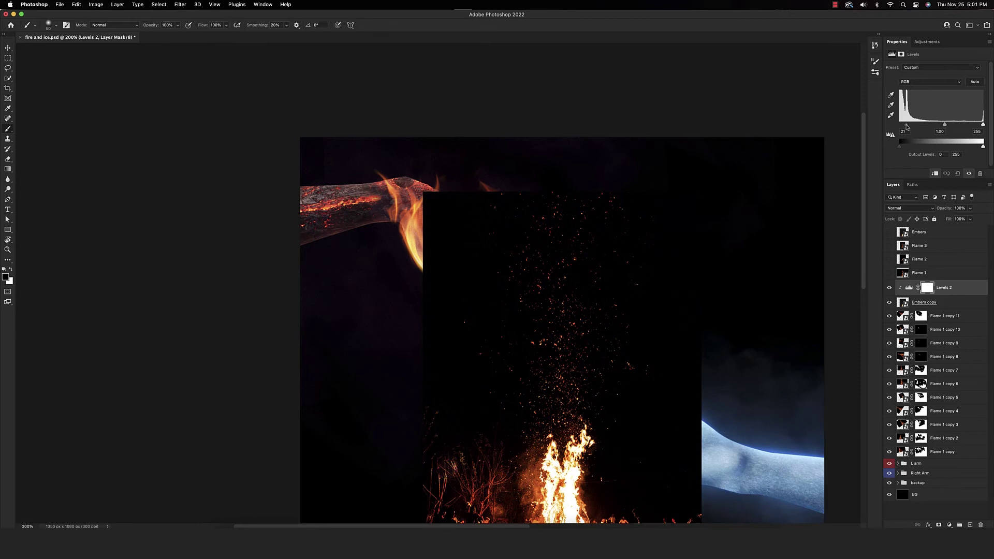
drag(981, 126, 978, 125)
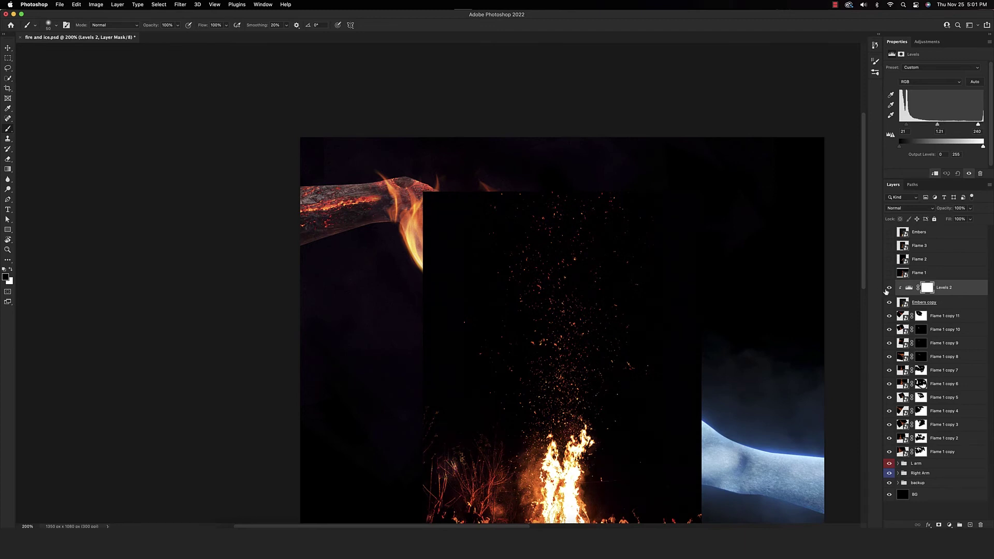
Convert Embers copy and Levels 2 into a single smart object
shift+click(945, 302)
right_click(945, 303)
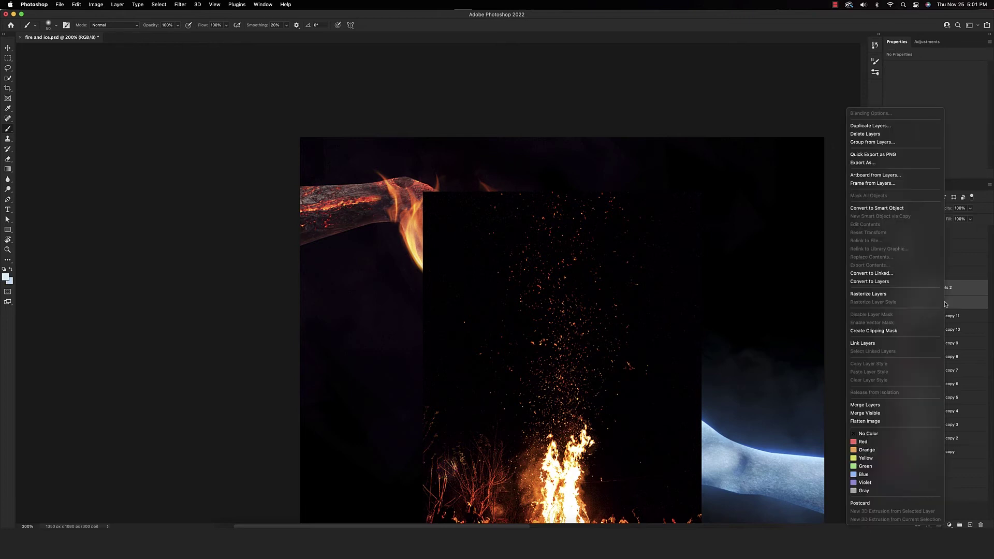
click(901, 208)
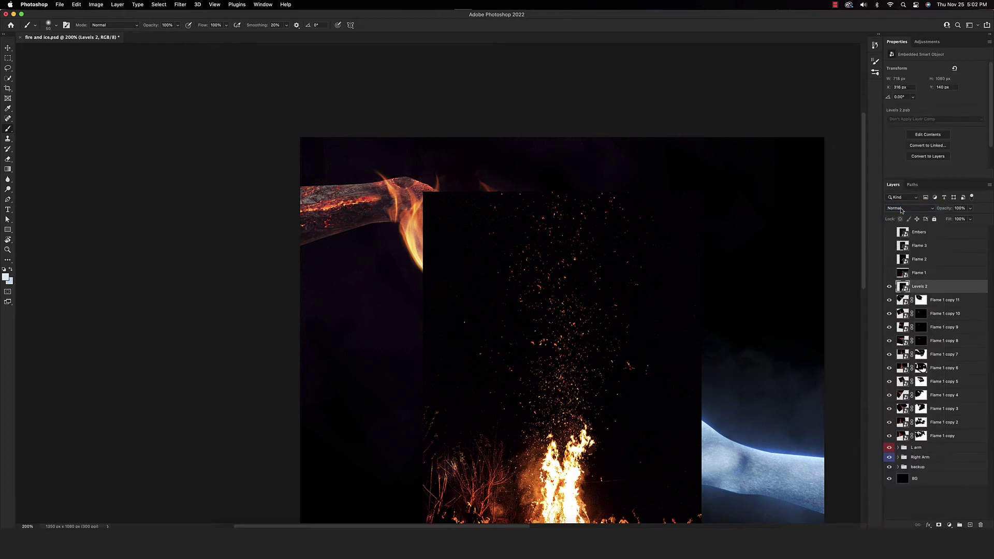
Rename the Levels 2 smart object to 'embers copy', discarding an extra duplicate
key(cmd+j)
drag(933, 292, 924, 244)
double_click(923, 245)
text(embers)
key(Return)
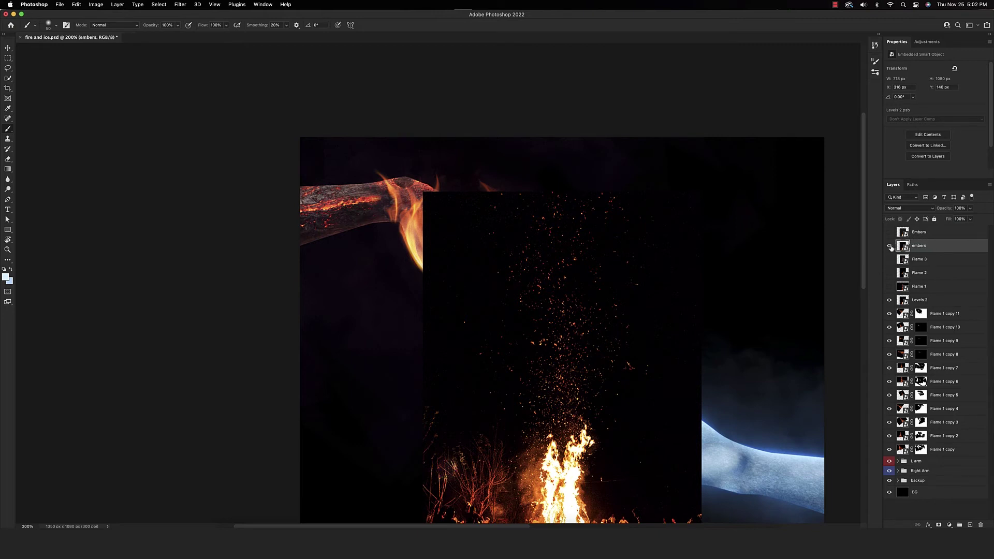
key(BackSpace)
click(917, 286)
double_click(917, 286)
text(embers copy)
key(Return)
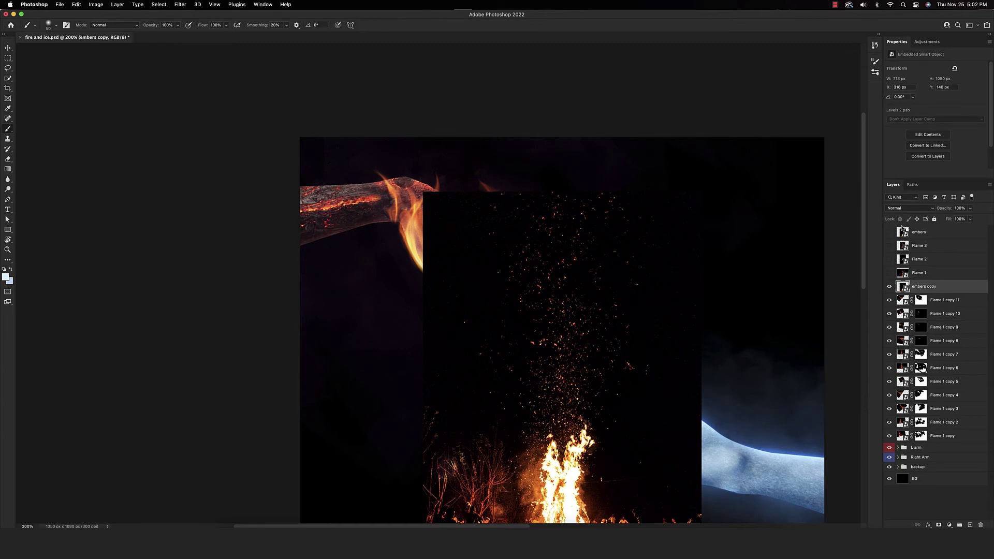
Set embers copy to Screen blending and rotate it about -38°, moved up-left over the hand
click(903, 208)
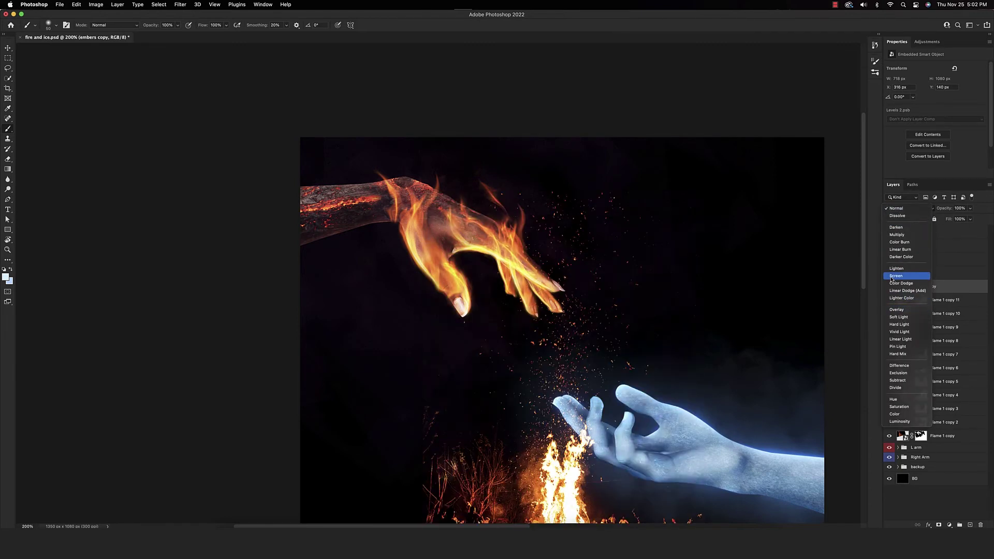
click(891, 278)
key(super+t)
drag(766, 296, 667, 181)
drag(603, 318, 520, 171)
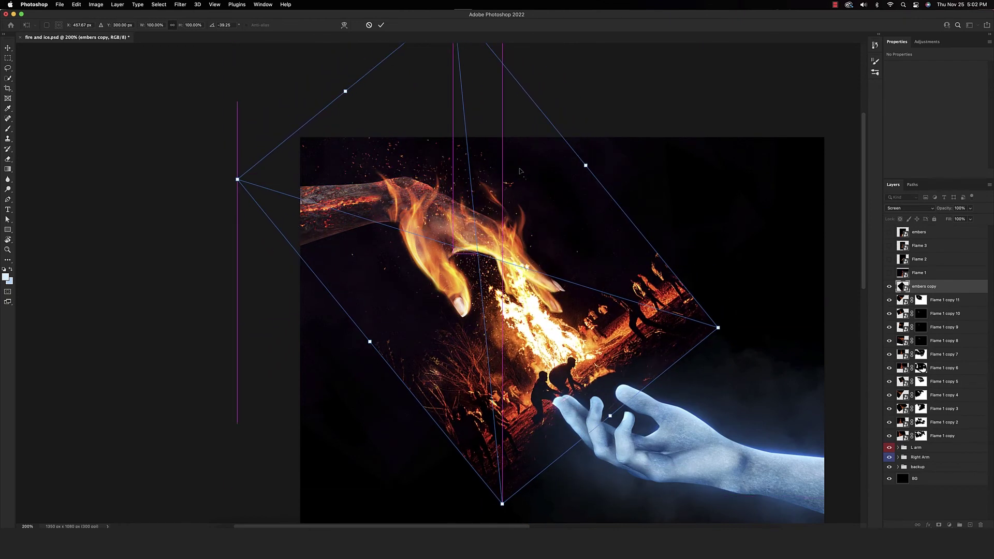
key(Return)
Give embers copy an inverted mask and paint white with a 300 brush to reveal sparks above the fingers and arm
key(b)
click(939, 526)
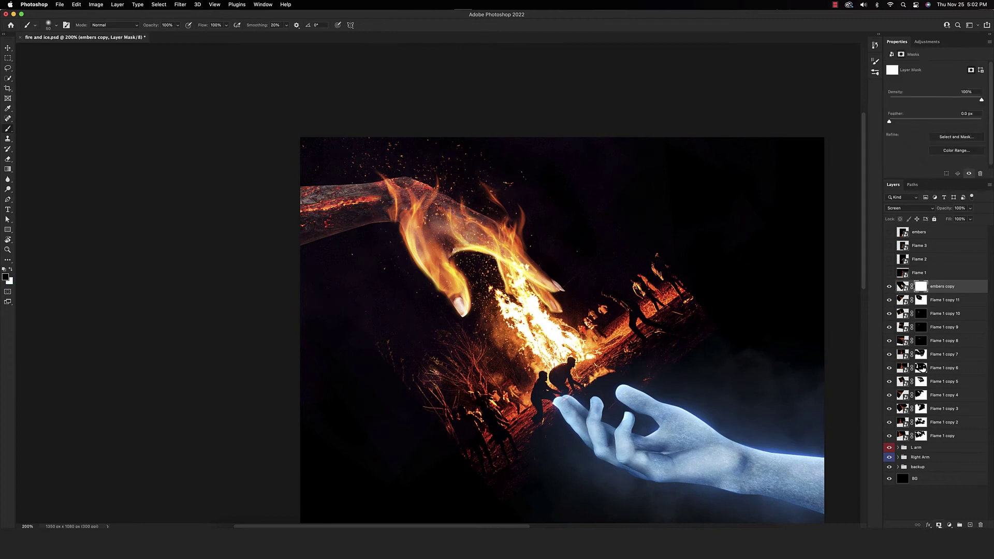
key(super+i)
key(x)
key(bracketright)
key(bracketright)
key(bracketright)
key(bracketright)
key(bracketright)
key(bracketright)
key(bracketright)
key(bracketright)
key(bracketright)
key(bracketright)
mouse_move(439, 168)
mouse_down()
mouse_move(448, 150)
mouse_move(344, 188)
mouse_move(390, 161)
mouse_move(366, 144)
mouse_move(345, 146)
mouse_move(347, 109)
mouse_up()
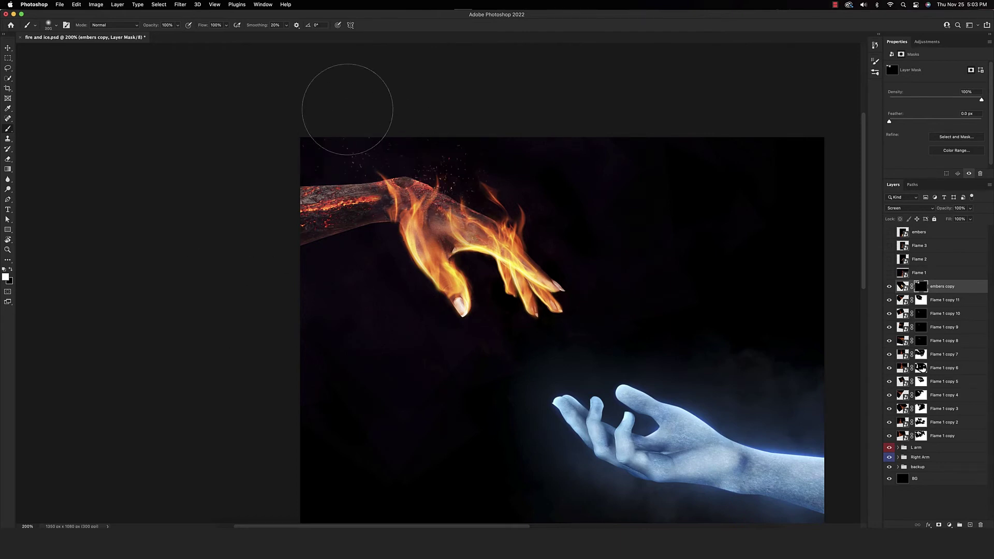
drag(556, 197, 518, 182)
scroll(773, 408, down, 3)
scroll(773, 408, right, 3)
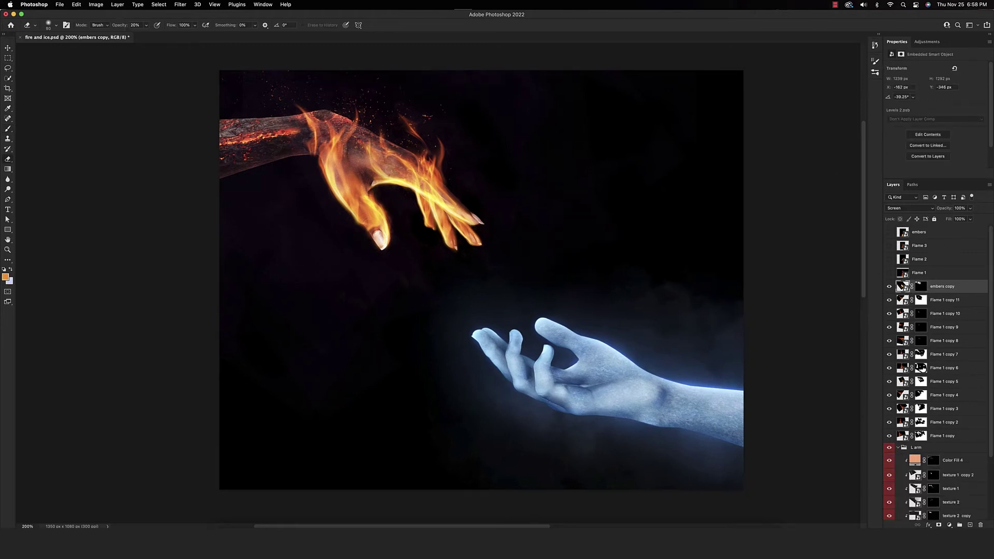
Create a Solid Color fill in ff3c00 and set it to Color Dodge blending
click(948, 525)
click(943, 350)
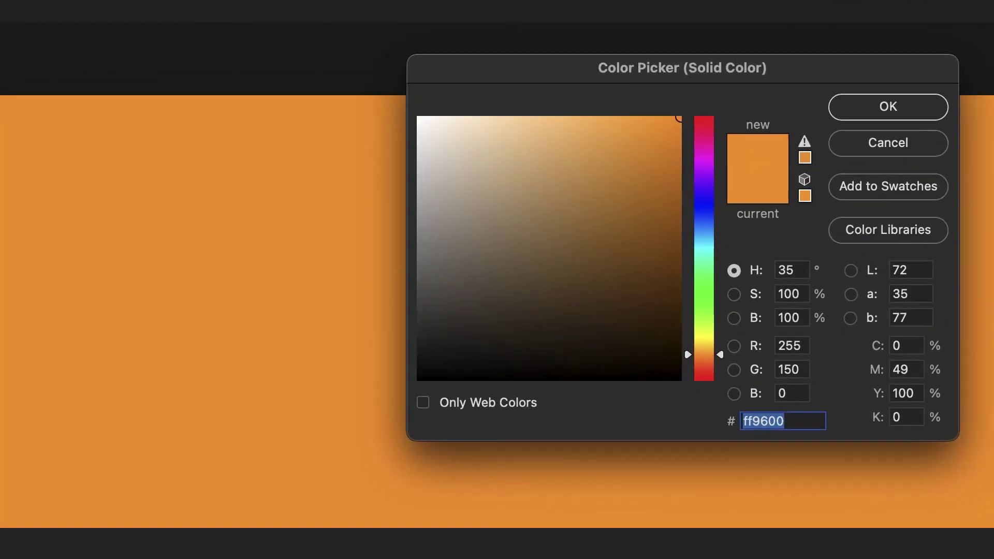
text(ff3)
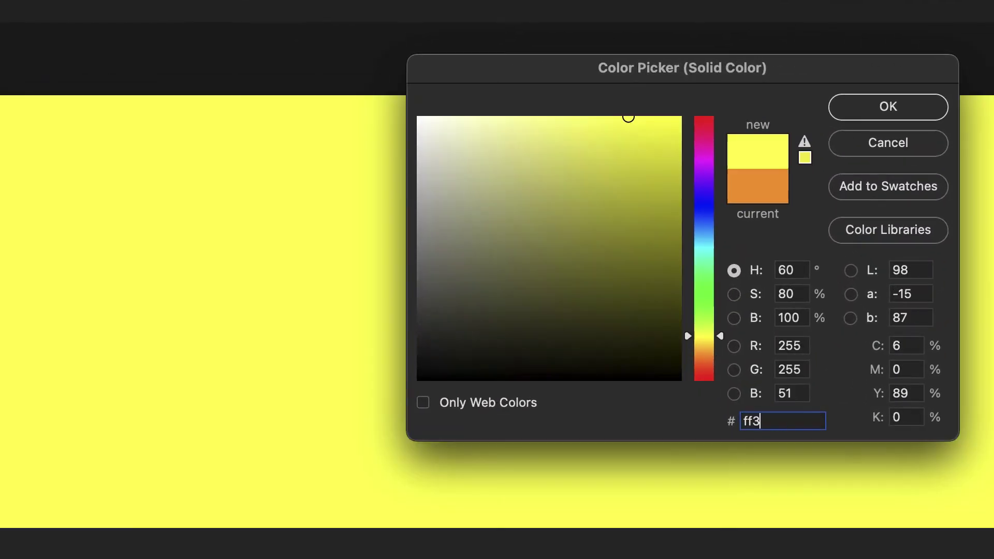
text(c00)
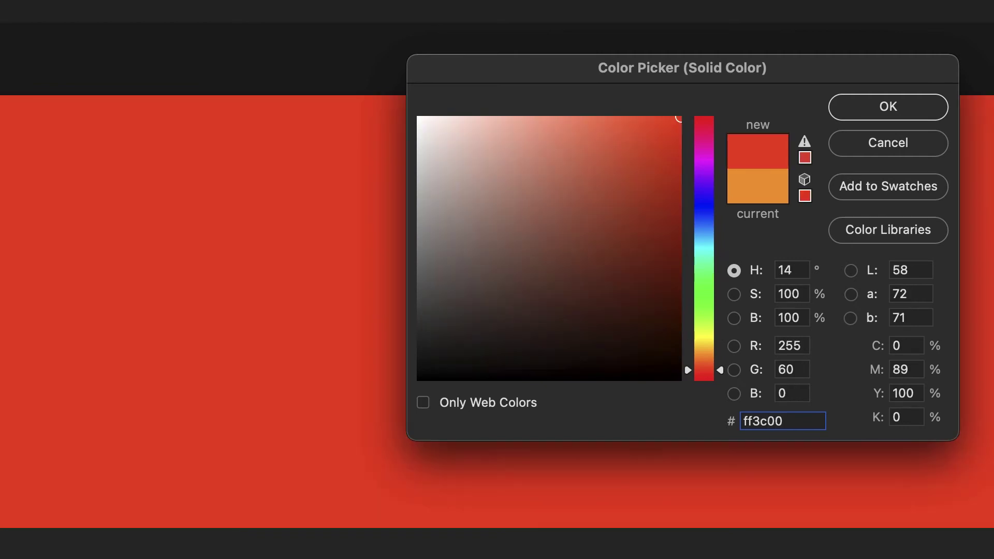
key(Return)
click(903, 207)
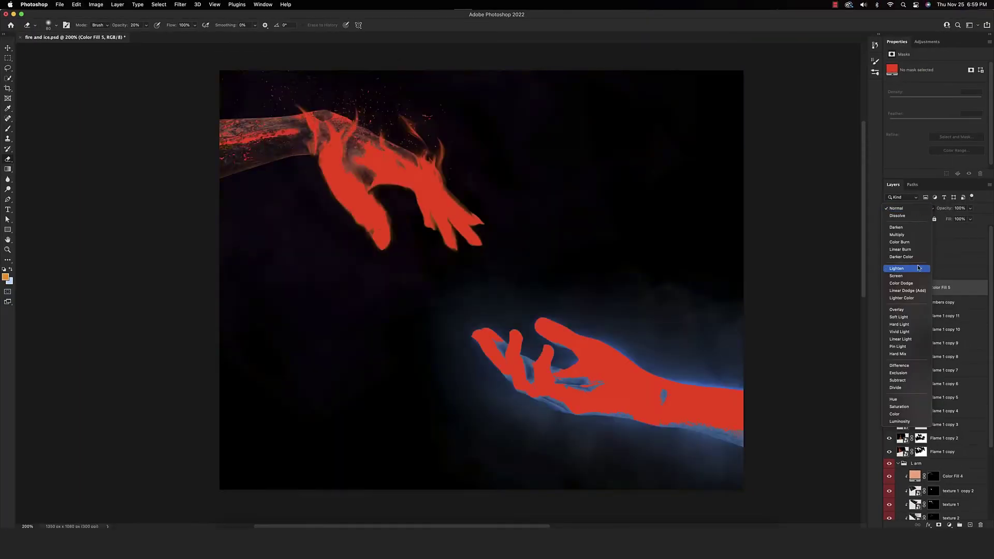
click(913, 285)
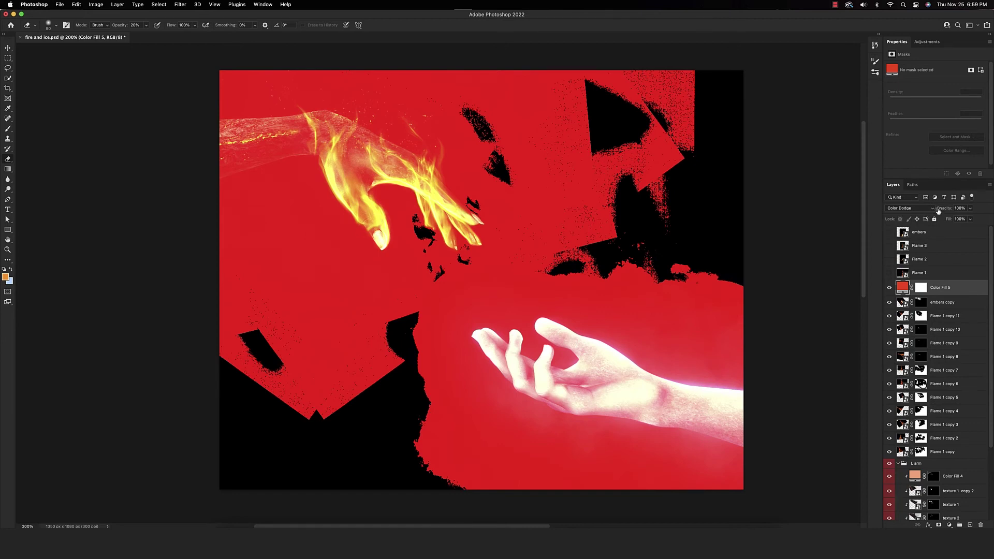
Invert Color Fill 5's mask to black, hiding the red fill, and zoom in on the hand
click(922, 288)
key(super+i)
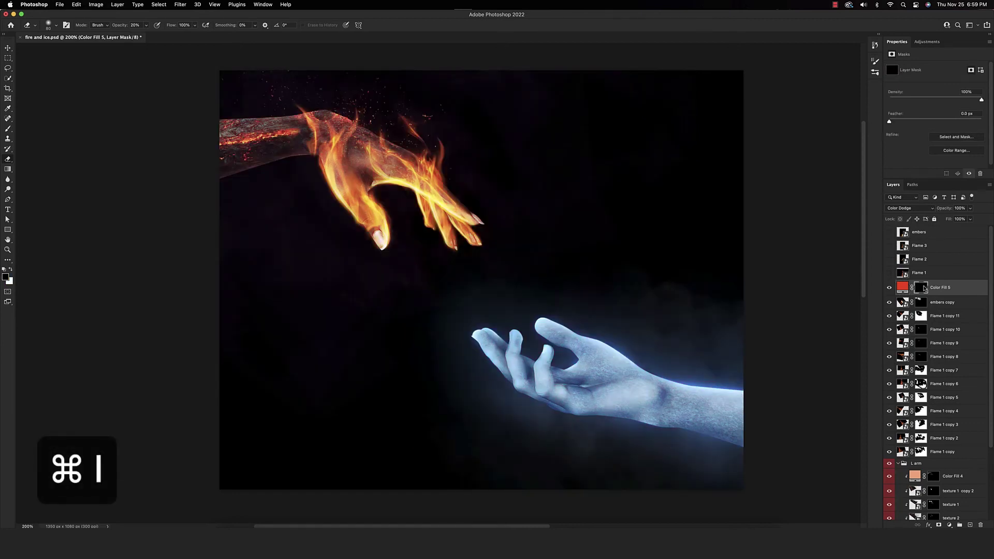
key(super+equal)
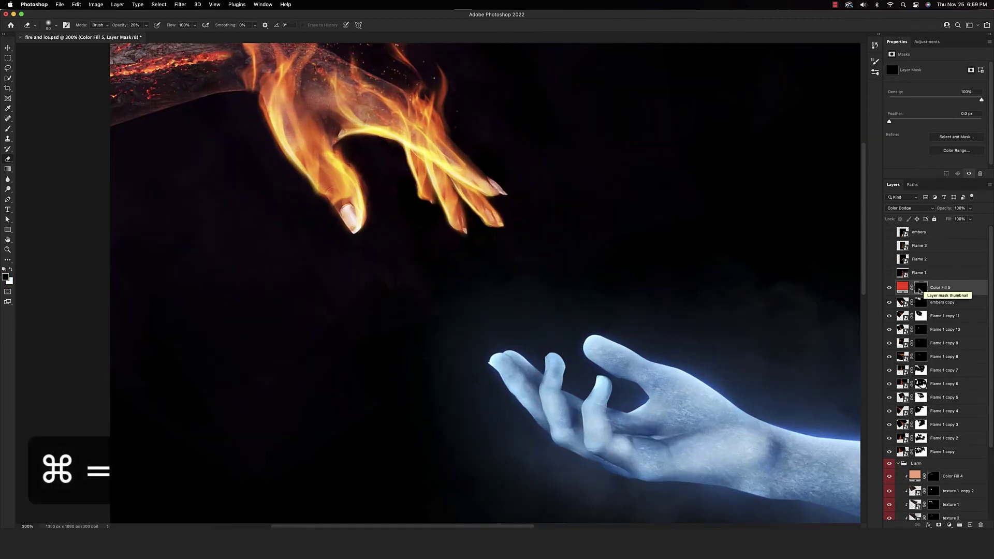
key(super+equal)
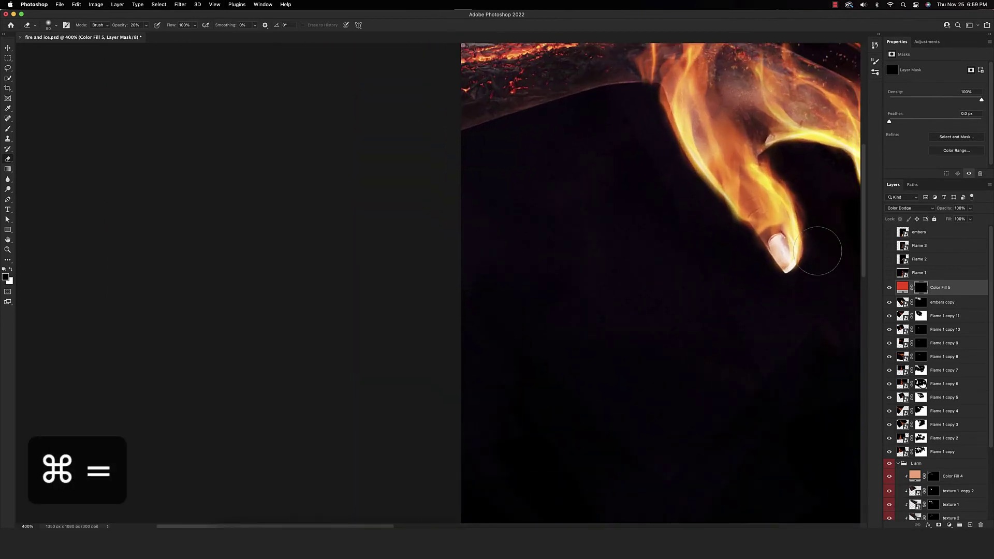
scroll(700, 217, right, 2)
scroll(700, 217, up, 1)
Paint the red glow back along the burning arm with a small white brush at low opacity
key(bracketleft)
key(bracketleft)
key(bracketleft)
key(bracketleft)
key(x)
key(bracketleft)
key(b)
drag(713, 187, 573, 216)
key(x)
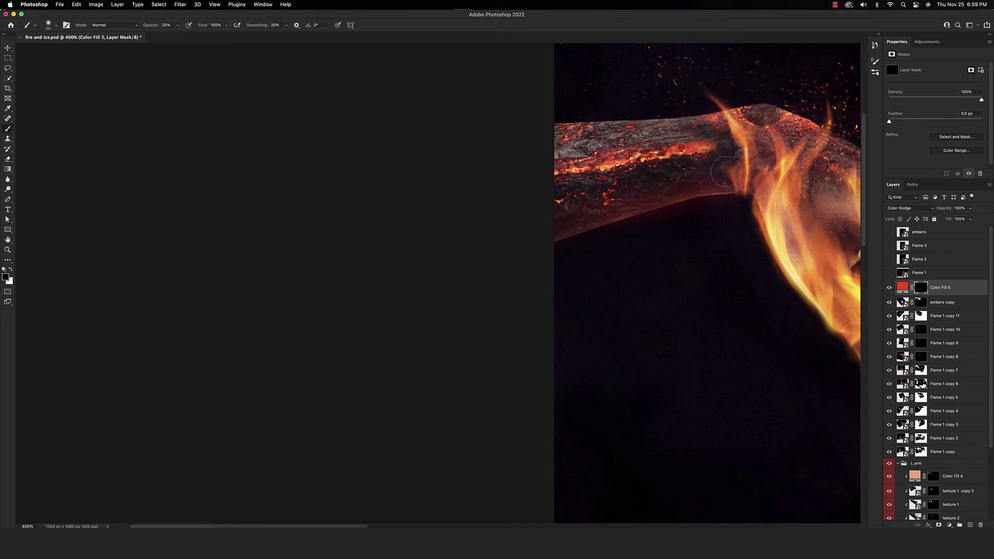
key(1)
key(x)
key(bracketleft)
key(bracketleft)
scroll(704, 329, right, 10)
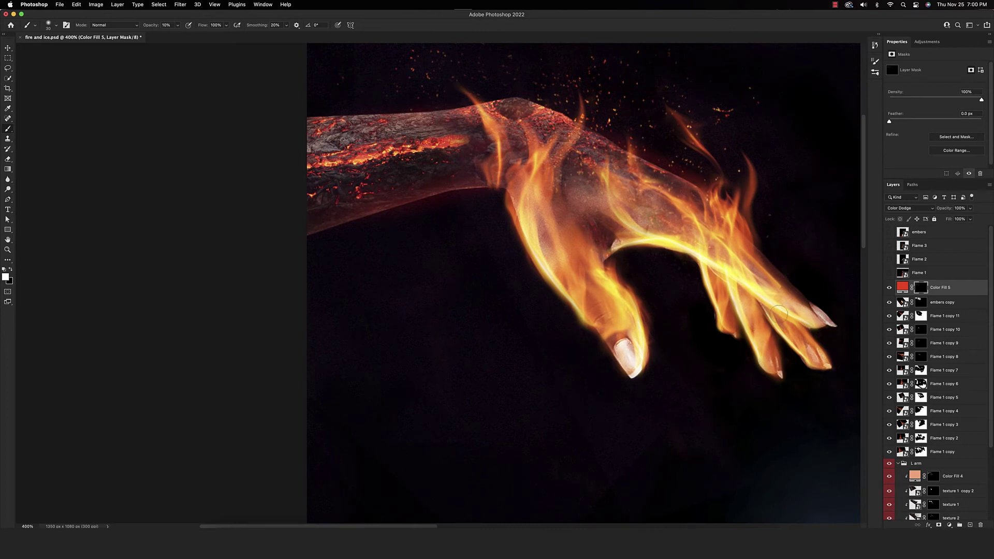
key(x)
key(5)
Split Color Fill 5's Blend If underlying-layer black slider to 0/45 and apply the style
double_click(962, 292)
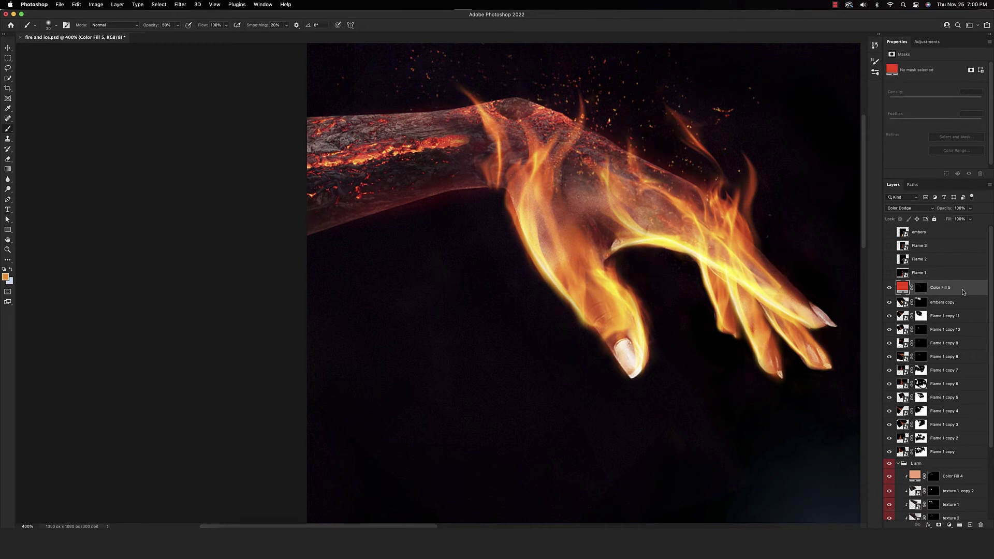
drag(742, 358, 565, 363)
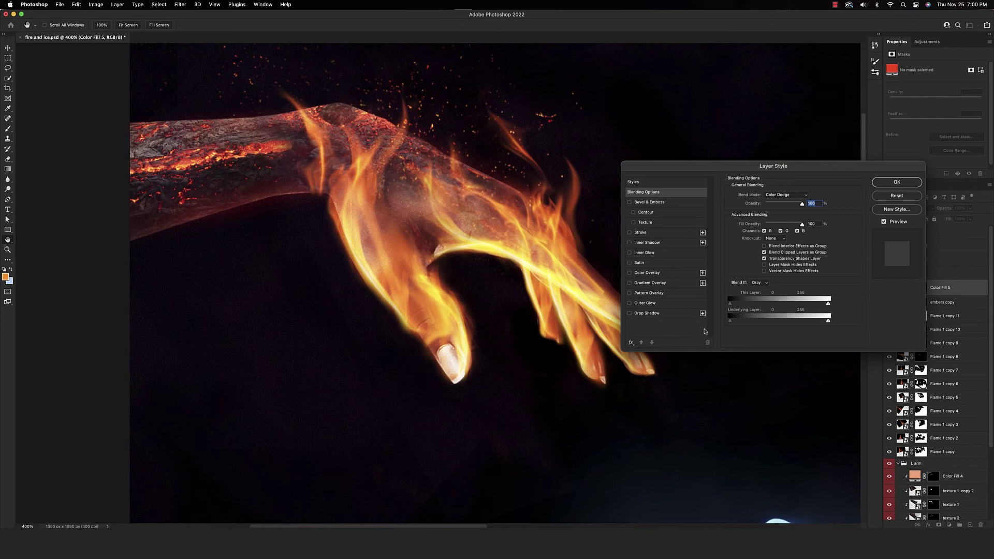
drag(730, 324, 732, 325)
click(880, 183)
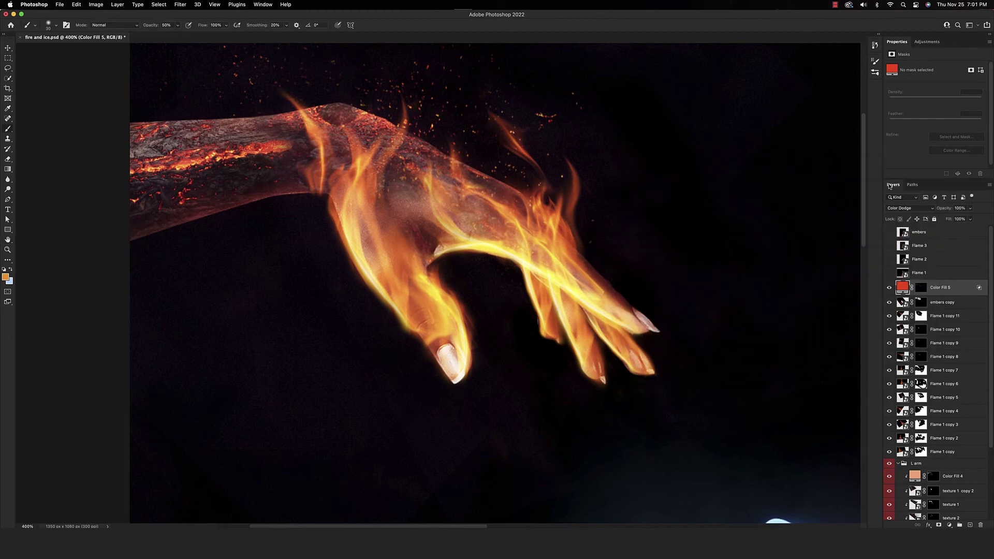
key(super+minus)
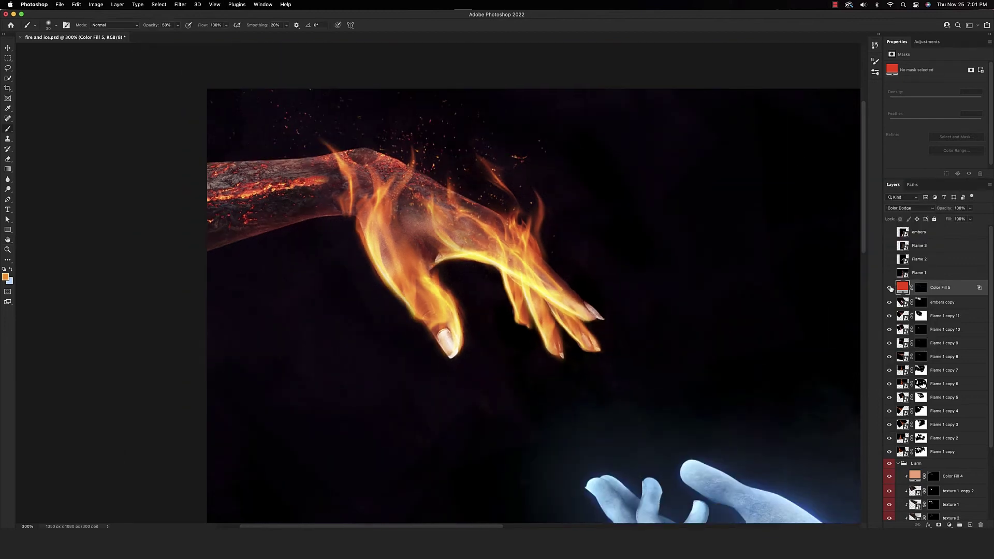
scroll(727, 289, left, 5)
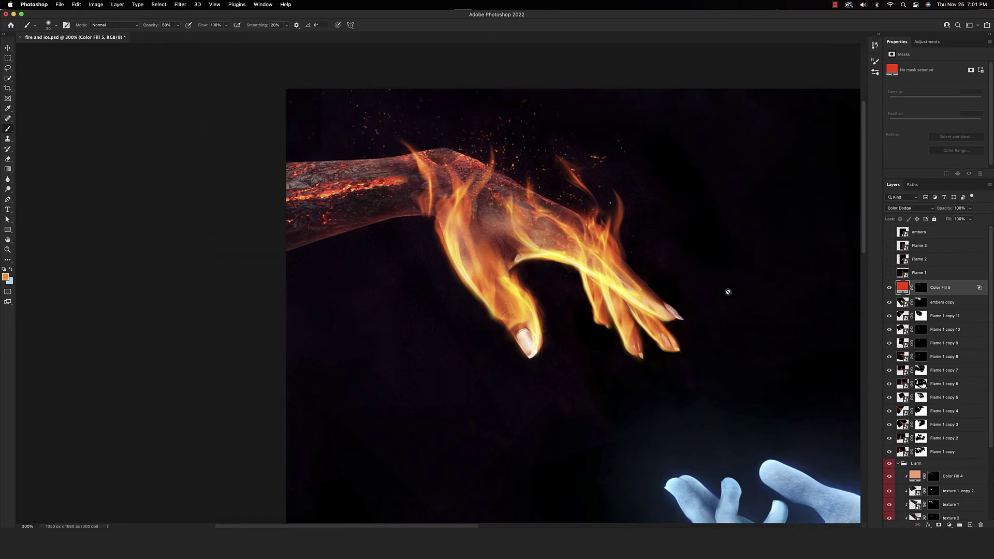
Create Color Fill 6 in ff9600, switch it to Overlay, and invert its mask to black
click(949, 526)
click(954, 349)
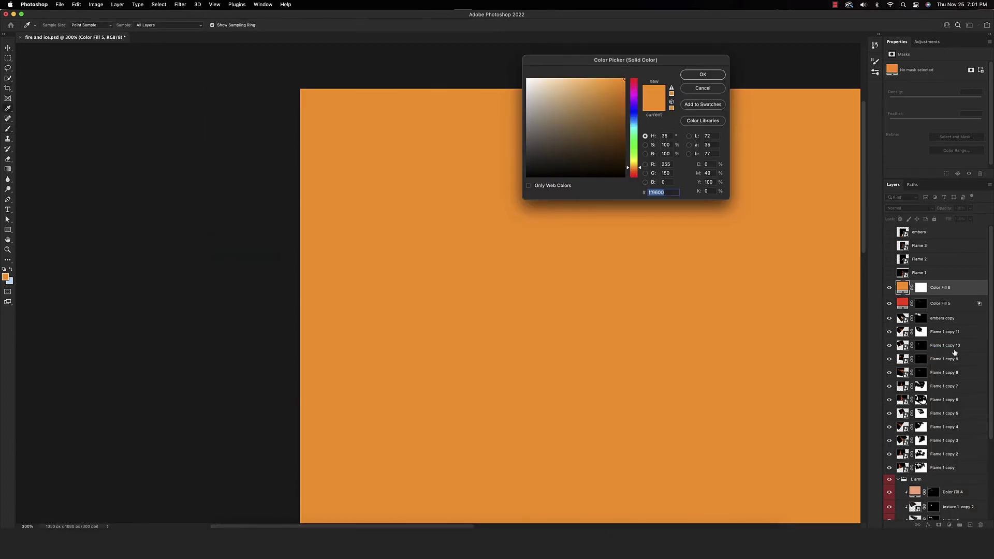
key(Return)
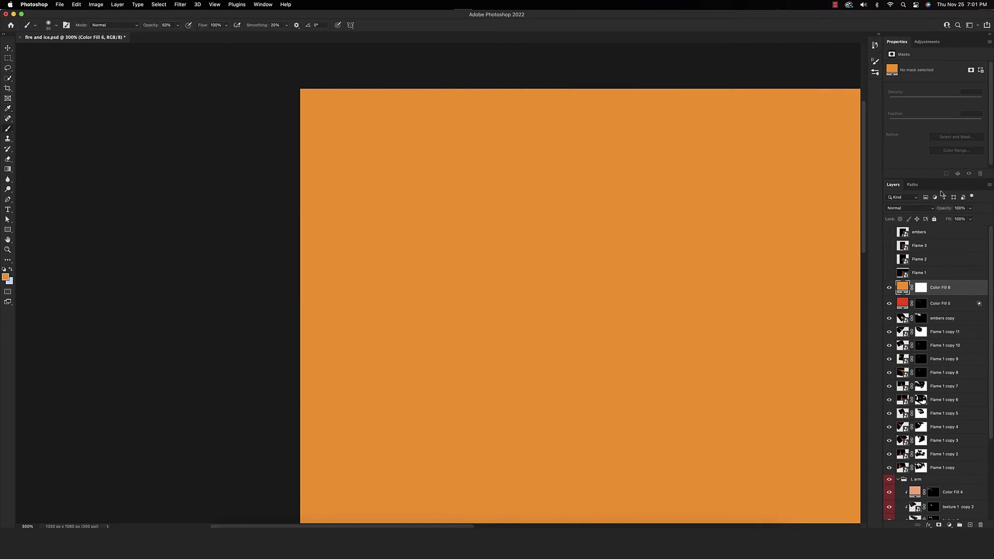
click(926, 210)
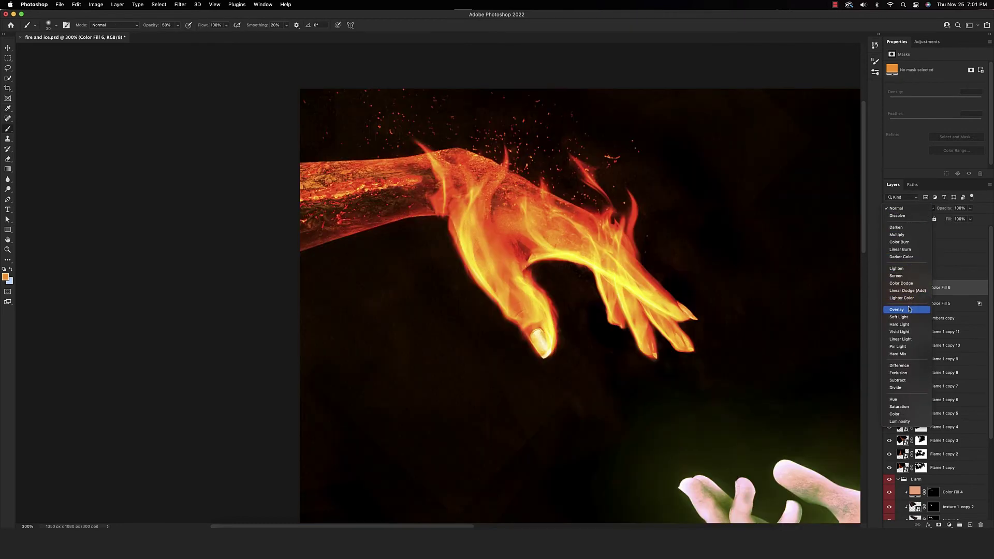
click(923, 309)
click(921, 289)
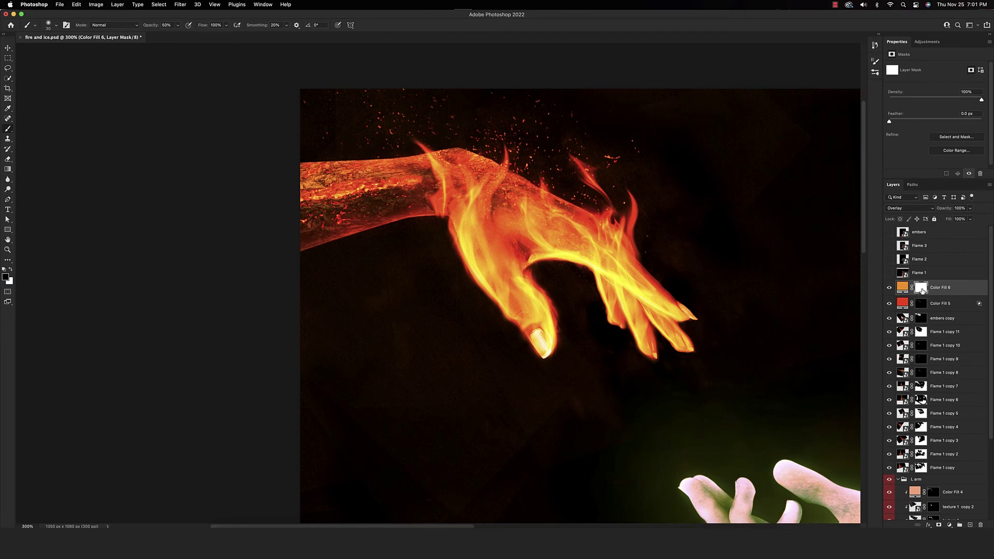
key(super+i)
scroll(924, 451, down, 5)
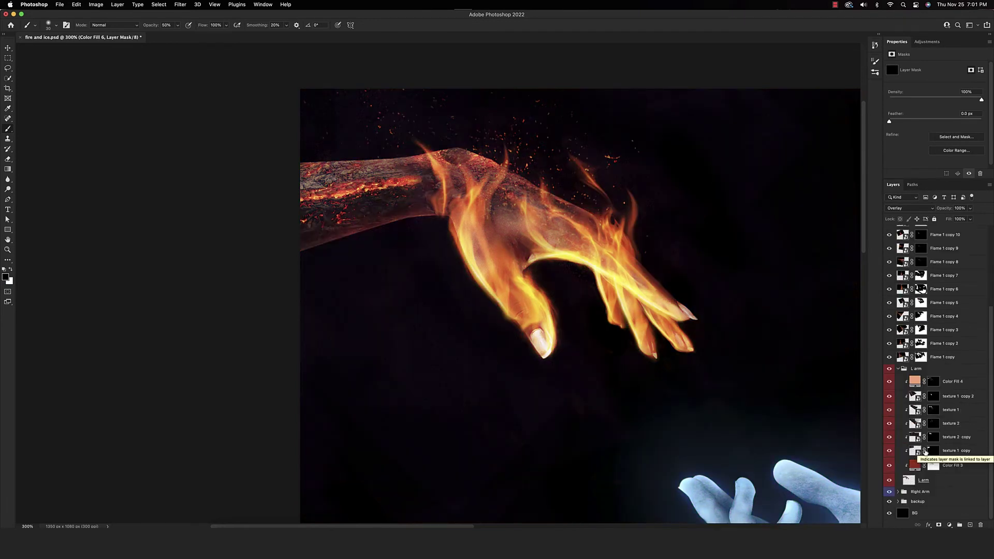
Load the L arm selection, paint white at 20% opacity on Color Fill 6's mask, then deselect
super+click(908, 480)
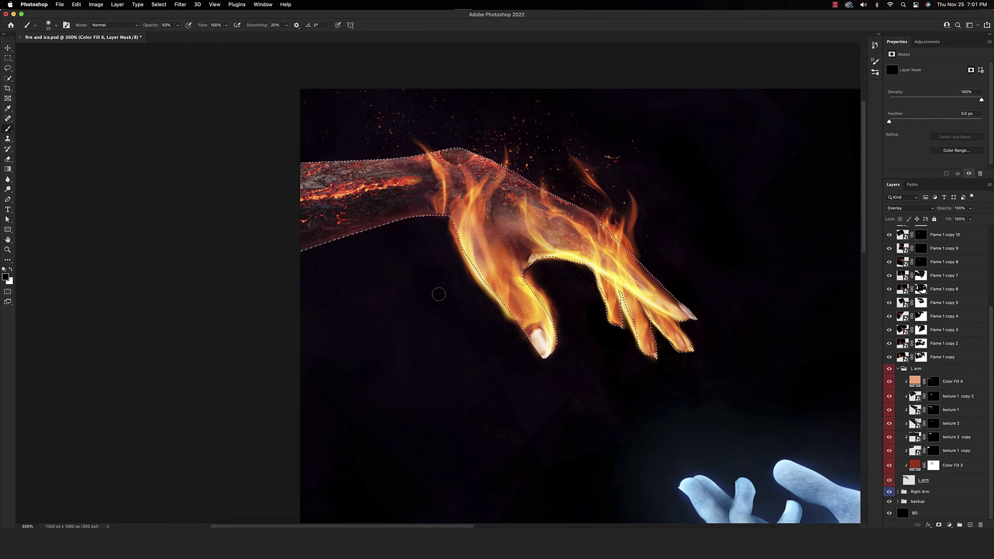
key(4)
key(bracketright)
key(bracketright)
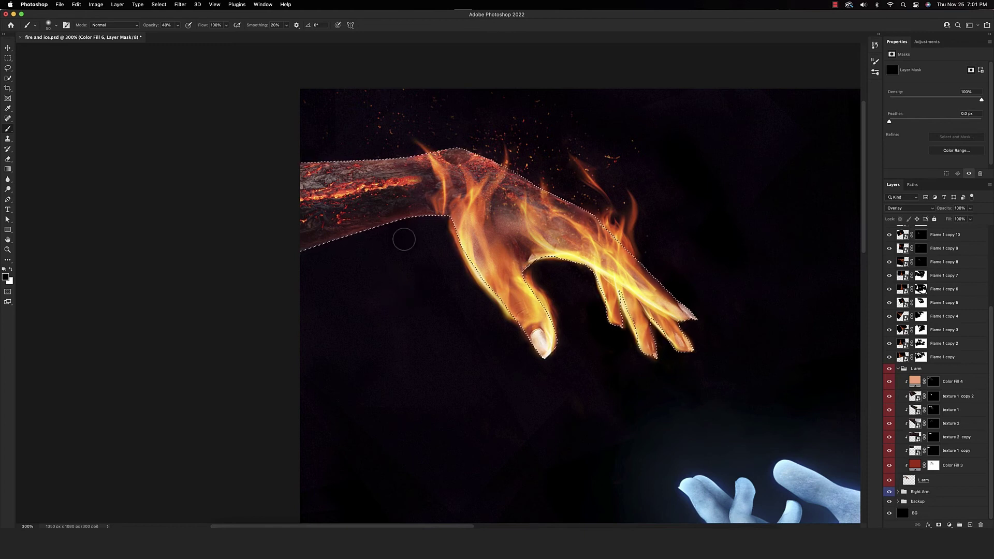
key(x)
key(2)
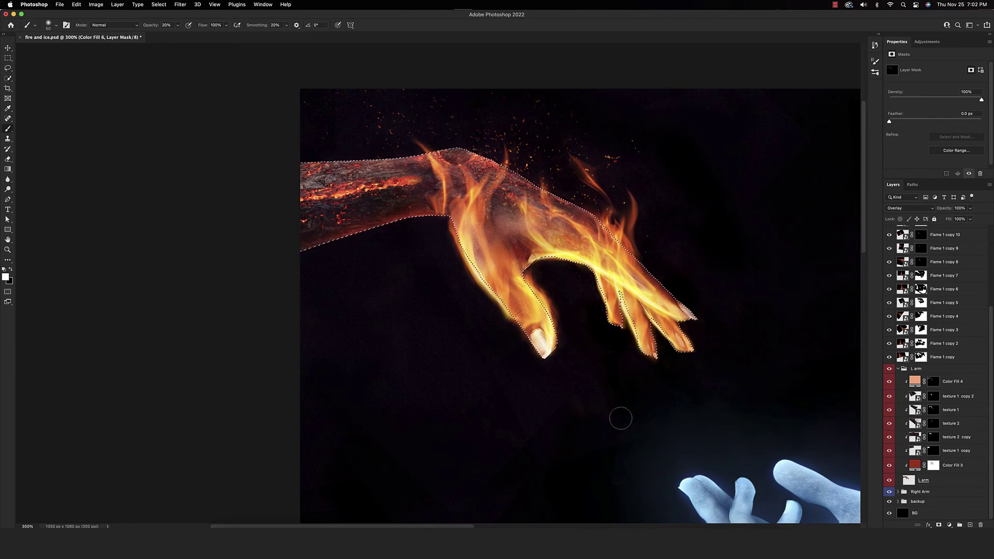
key(super+d)
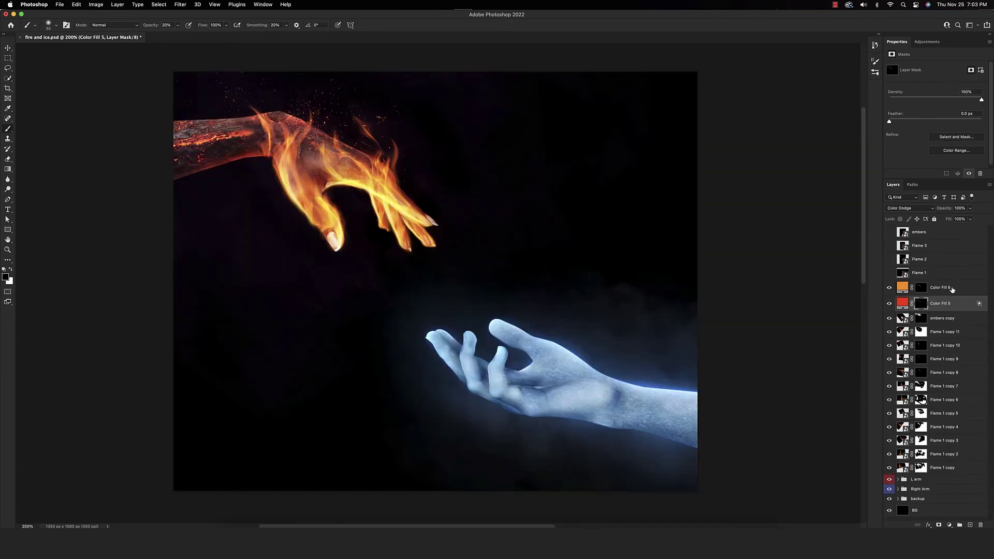
Group the flame layers, from the lowest up to embers copy, into a group named 'flames'
click(951, 290)
click(959, 469)
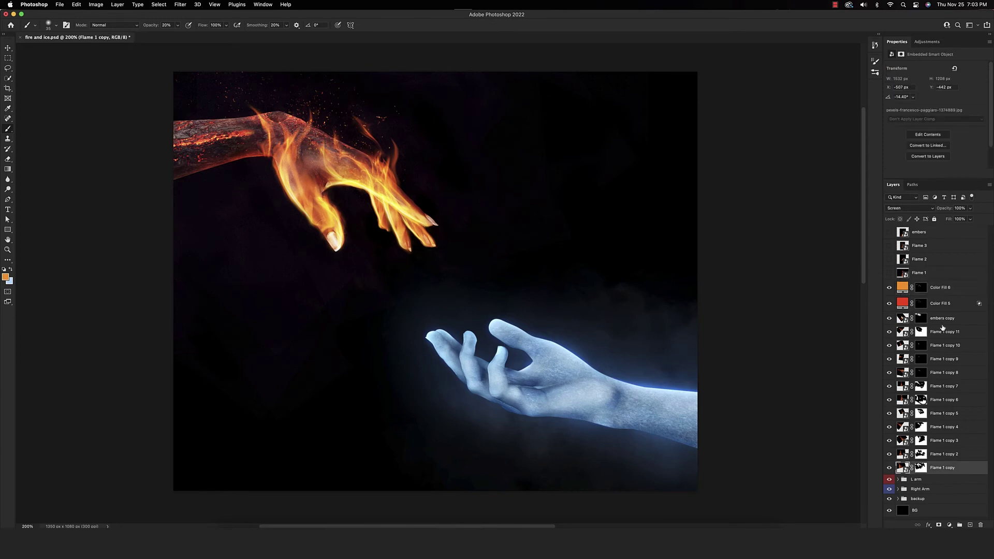
shift+click(960, 318)
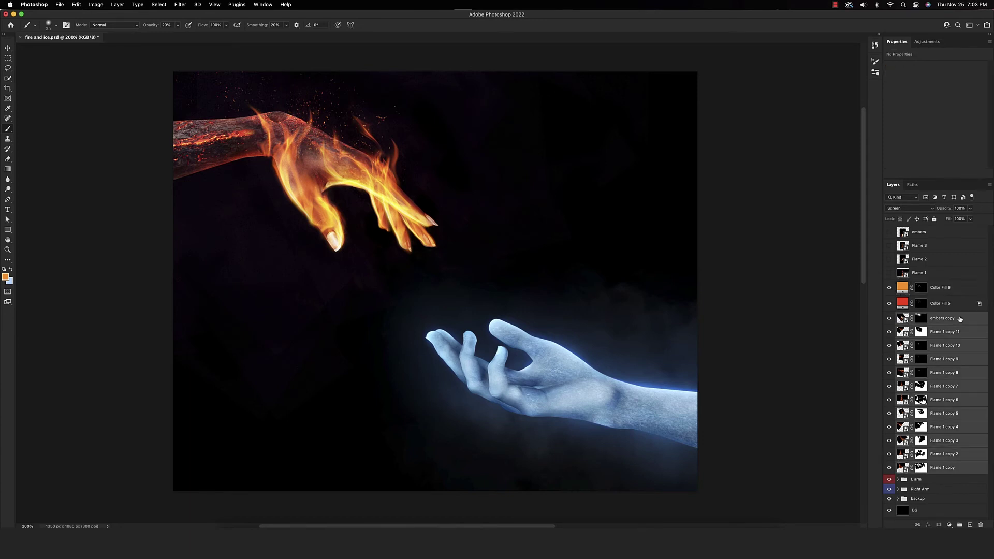
key(super+g)
double_click(918, 316)
text(flames)
key(Return)
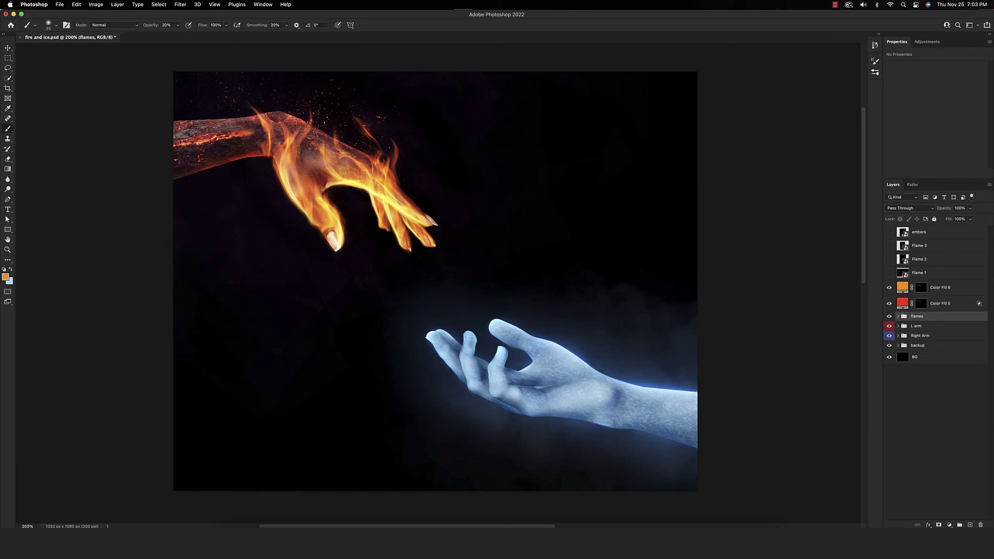
Group the colour fill layers with the left arm and name the new group 'L arm'
click(954, 291)
shift+click(942, 329)
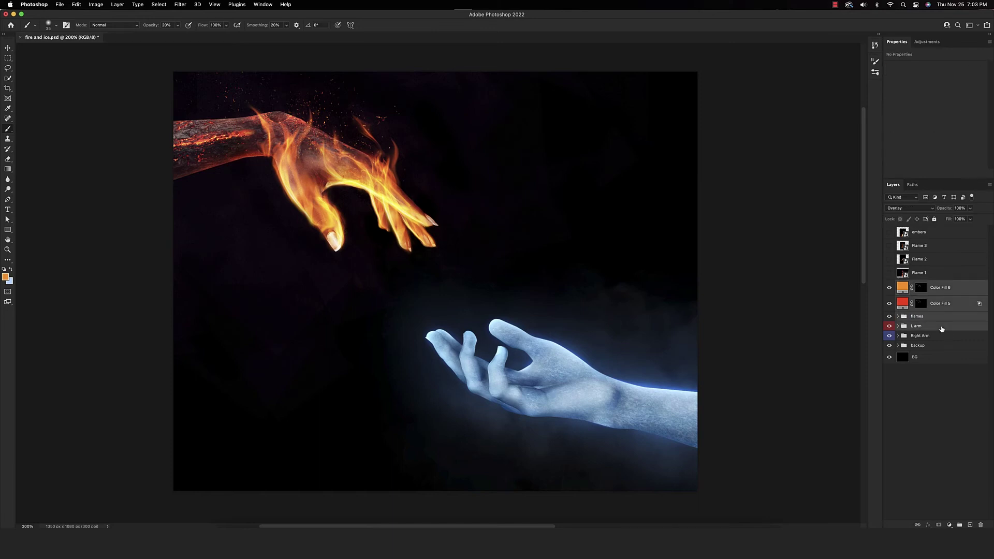
key(super+g)
double_click(918, 284)
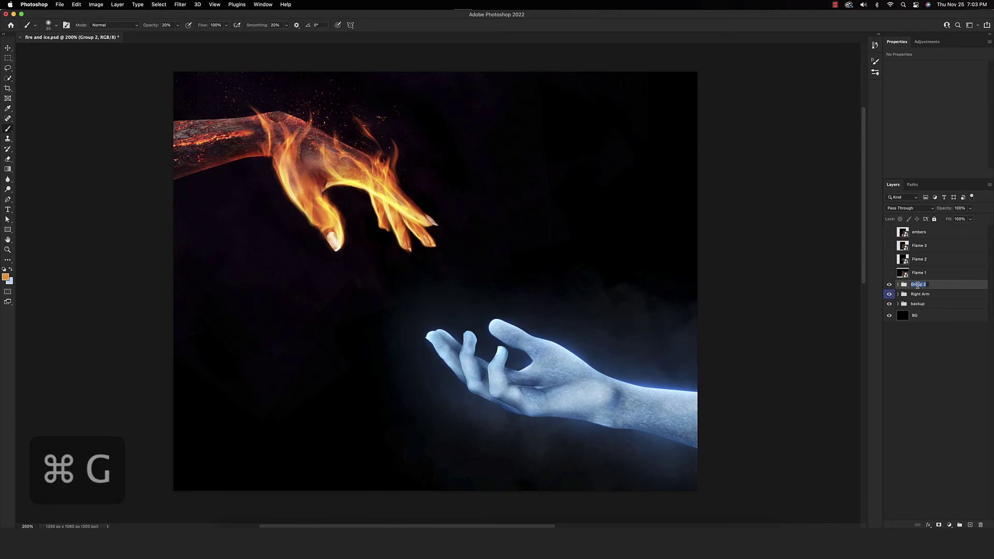
text(Le)
key(Return)
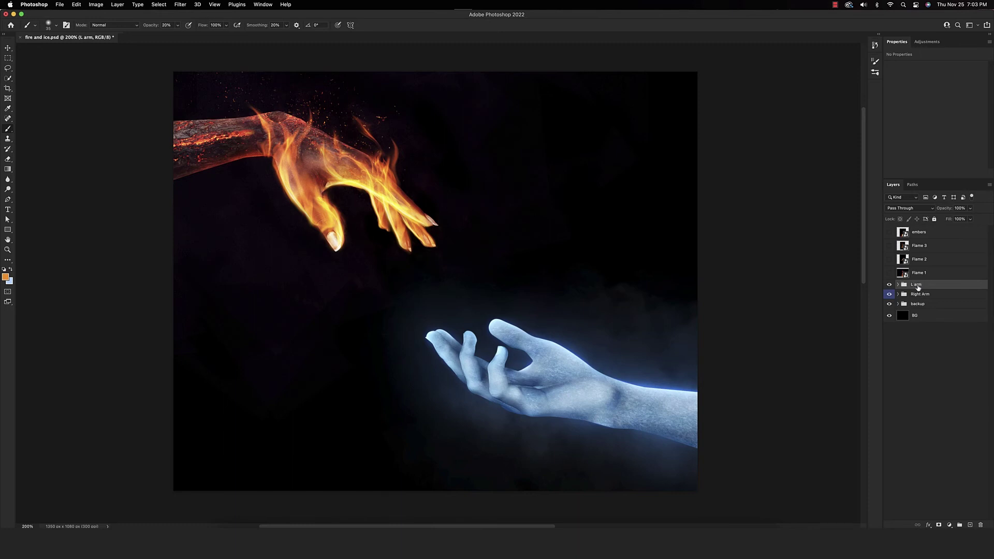
Colour-code the L arm group red and add an empty layer inside its nested folder
right_click(890, 284)
click(902, 315)
click(903, 316)
click(898, 284)
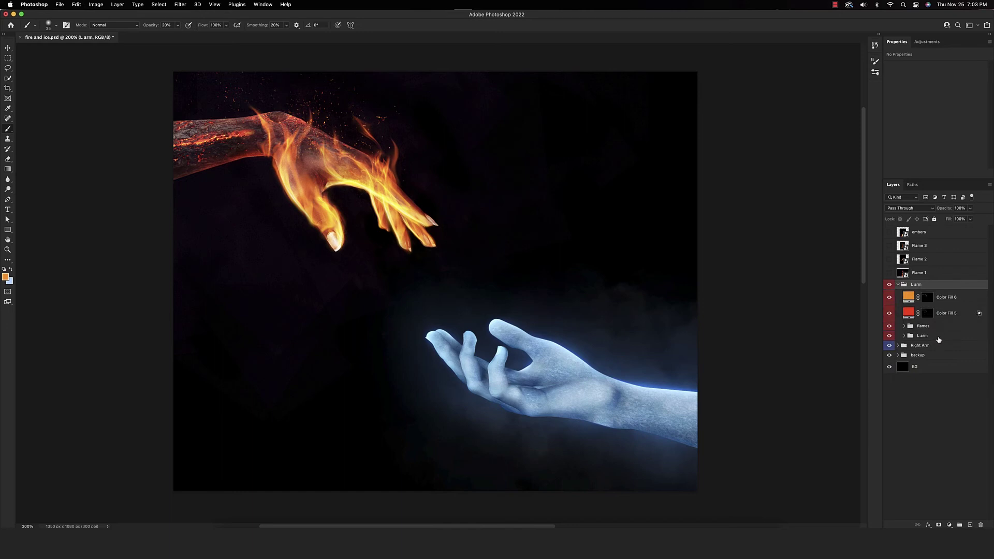
click(939, 338)
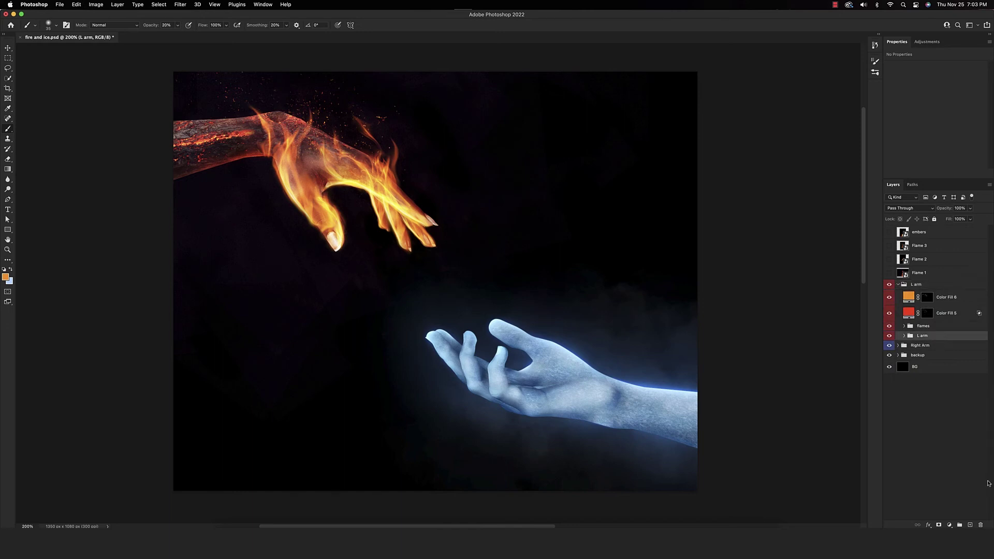
click(971, 525)
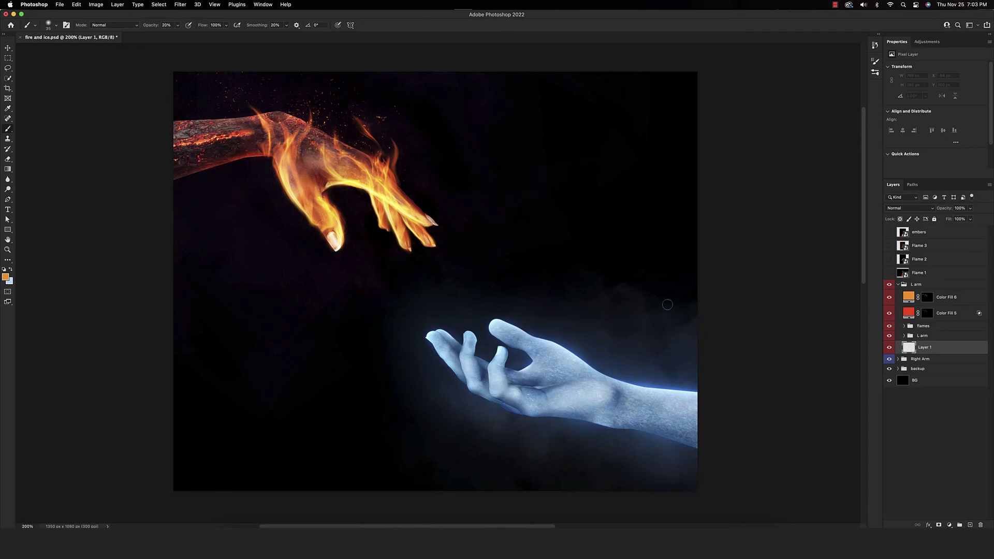
Paint a faint glow across the burning thumb and fire fingers with a 200 px brush
key(bracketright)
key(bracketright)
key(bracketright)
key(bracketright)
key(bracketright)
key(bracketright)
key(bracketright)
key(bracketright)
key(bracketright)
key(bracketright)
key(bracketright)
key(bracketright)
key(bracketright)
key(bracketright)
key(bracketright)
key(bracketleft)
key(bracketleft)
key(bracketleft)
click(337, 236)
mouse_move(337, 235)
mouse_down()
mouse_move(308, 209)
mouse_move(316, 216)
mouse_move(315, 182)
mouse_move(354, 180)
mouse_move(408, 204)
mouse_move(430, 238)
mouse_move(390, 231)
mouse_move(377, 202)
mouse_move(398, 185)
mouse_move(325, 145)
mouse_move(270, 152)
mouse_move(278, 160)
mouse_move(122, 149)
mouse_up()
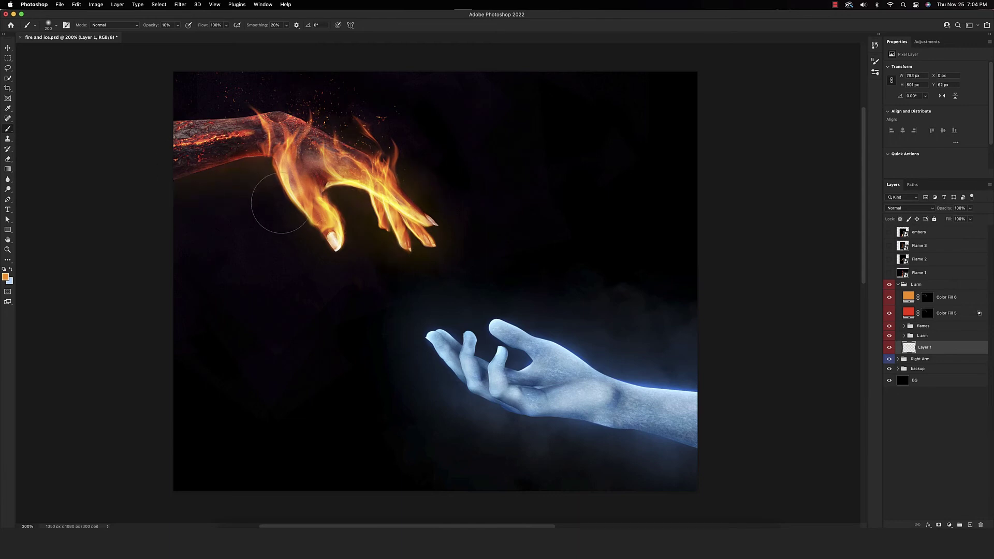
key(bracketright)
key(bracketright)
key(bracketright)
key(bracketright)
Rename the painted layer 'glow 1' and add a new empty layer below it
double_click(924, 347)
text(dlow 1)
key(Return)
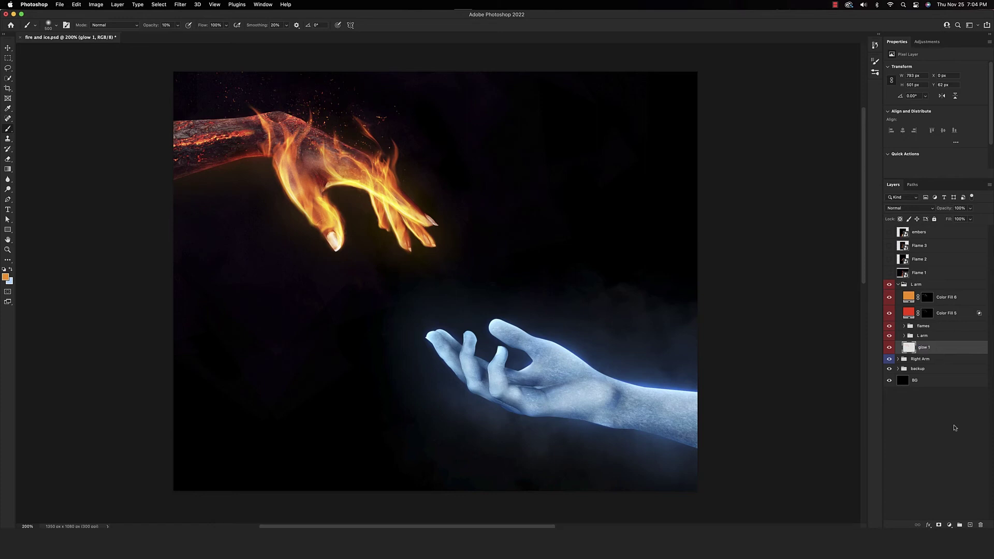
click(971, 525)
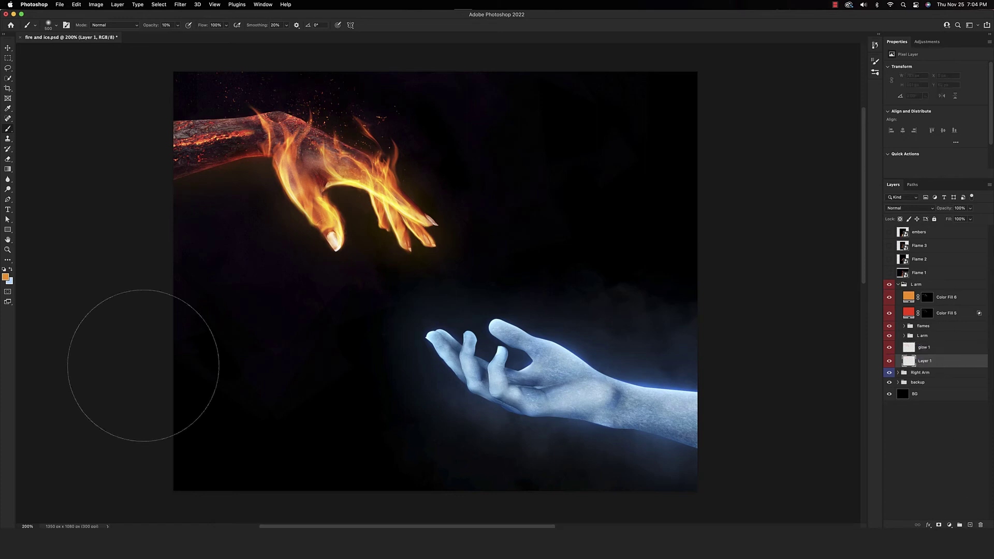
Set the foreground colour to a vivid pure red sampled from the fire arm
key(x)
click(6, 278)
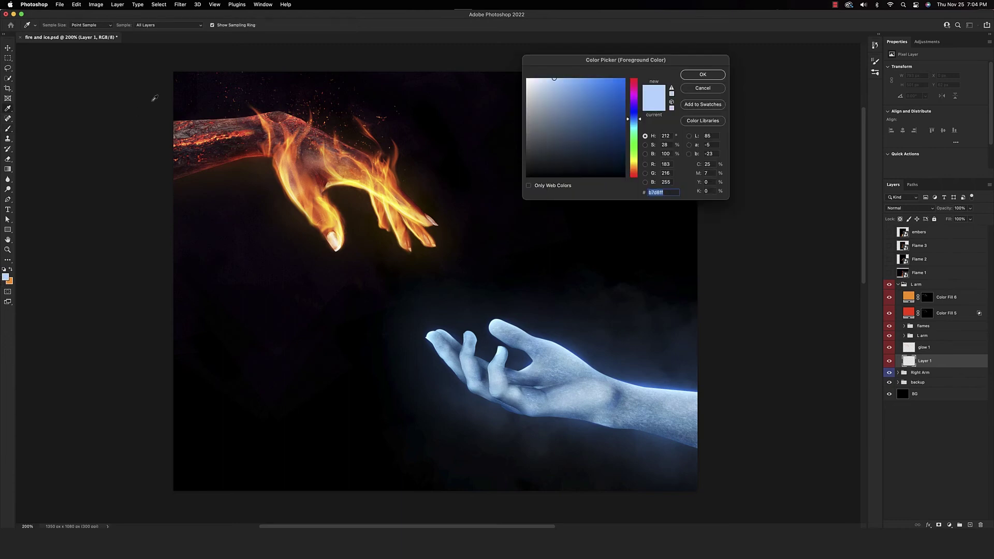
click(234, 158)
drag(616, 99, 630, 87)
drag(628, 165, 627, 177)
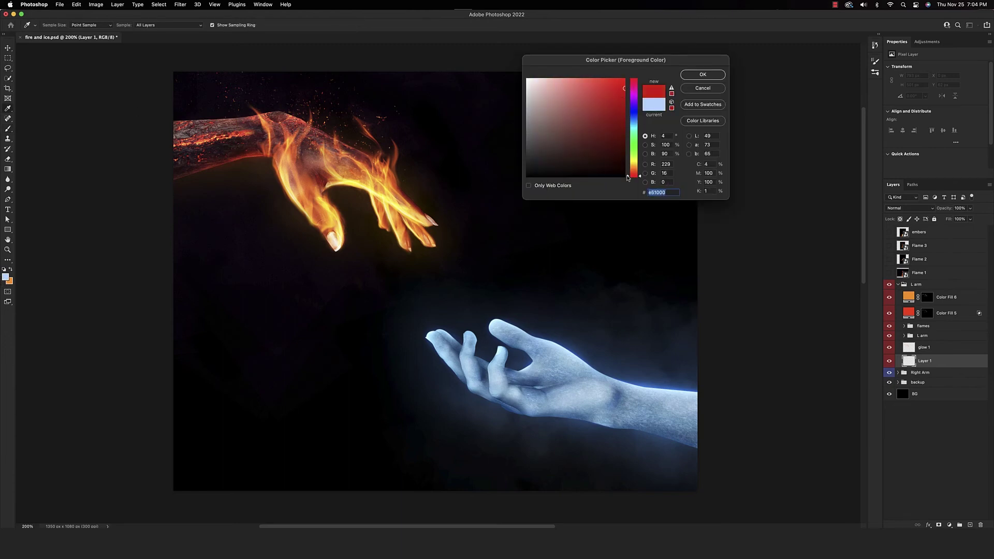
click(686, 76)
Paint a soft red glow around the fire arm with a 700 px brush at 62% layer opacity
key(b)
key(bracketright)
key(bracketright)
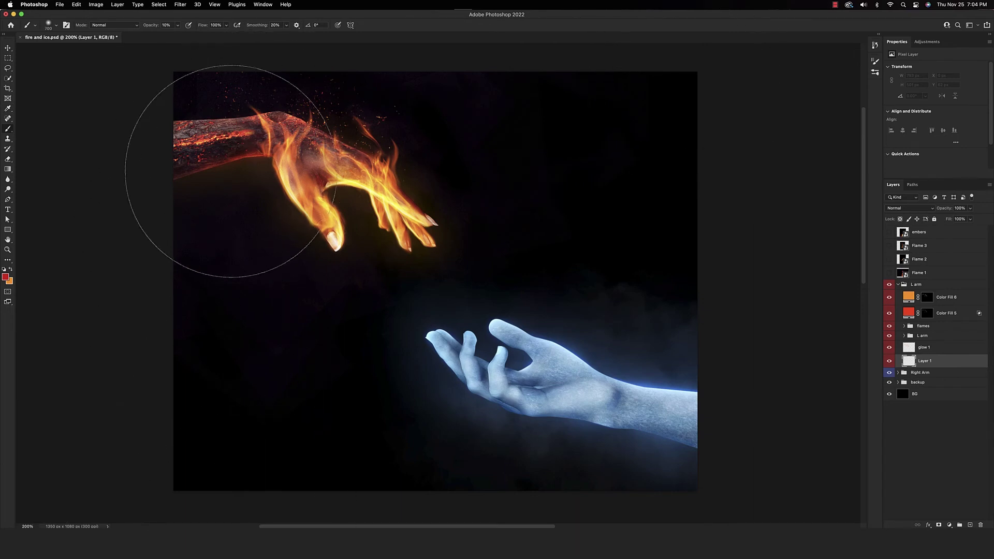
click(212, 169)
mouse_move(364, 228)
mouse_down()
mouse_move(426, 229)
mouse_move(269, 399)
mouse_move(289, 439)
mouse_up()
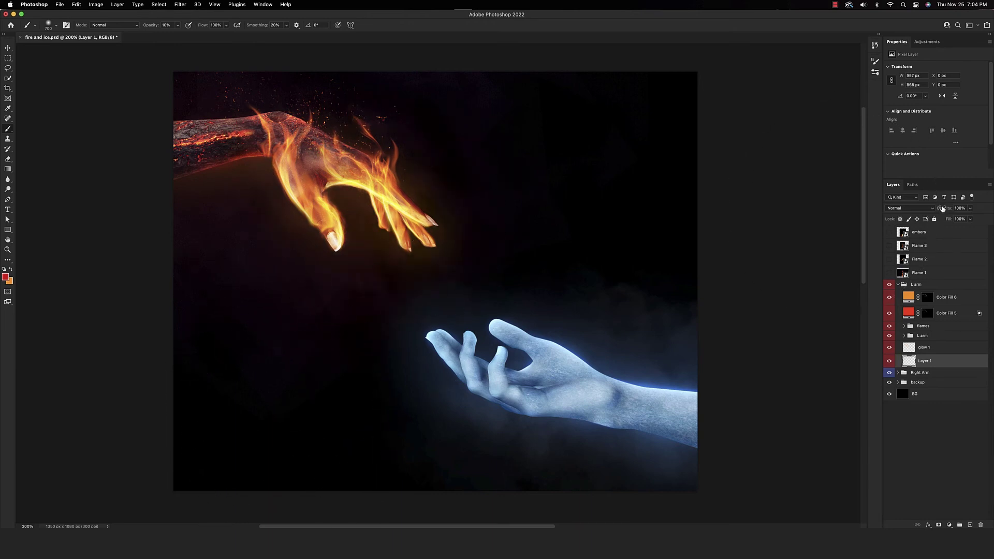
mouse_move(942, 208)
mouse_down()
mouse_move(926, 212)
mouse_move(946, 209)
mouse_move(936, 213)
mouse_up()
Lower glow 1's opacity and rename the broad red layer 'glow 2'
click(939, 353)
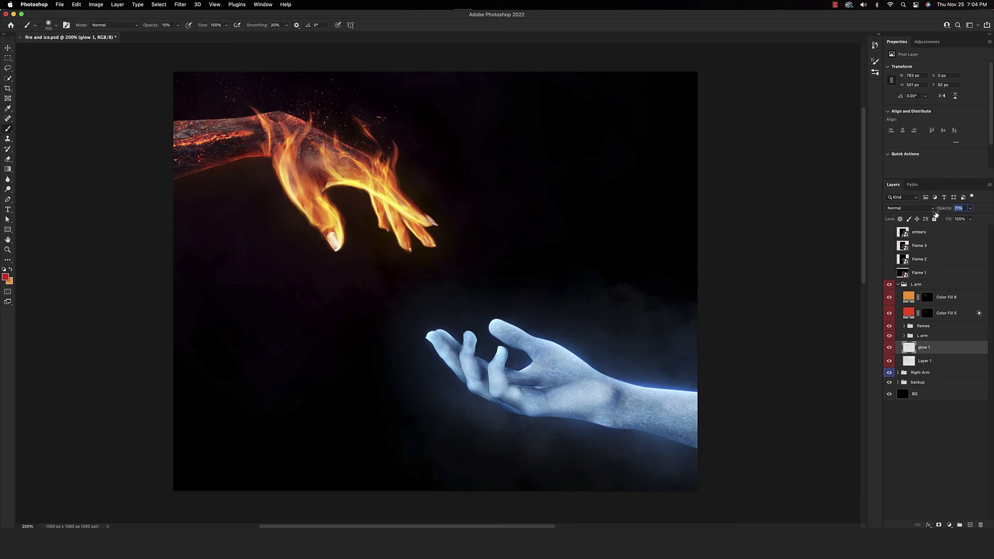
key(Return)
double_click(924, 361)
text(glow 2)
key(Return)
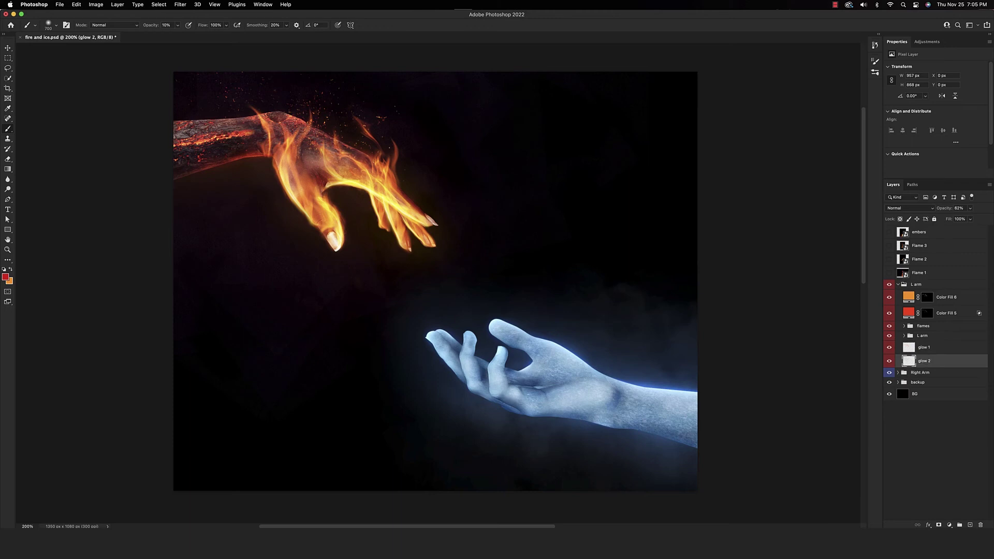
On a new layer above glow 1, paint a red stroke along the burning arm with a 125 px brush at 100%
click(924, 348)
click(969, 524)
key(bracketleft)
key(bracketleft)
key(bracketleft)
key(bracketleft)
key(bracketleft)
key(bracketleft)
key(bracketleft)
key(bracketleft)
key(bracketleft)
key(bracketleft)
key(bracketleft)
key(bracketleft)
key(0)
key(bracketright)
key(bracketright)
key(bracketright)
drag(264, 132, 237, 153)
Paint a red rim stroke along the arm with a 60 px brush and set the layer to 79% opacity
key(bracketleft)
key(bracketleft)
key(bracketleft)
key(bracketleft)
key(bracketleft)
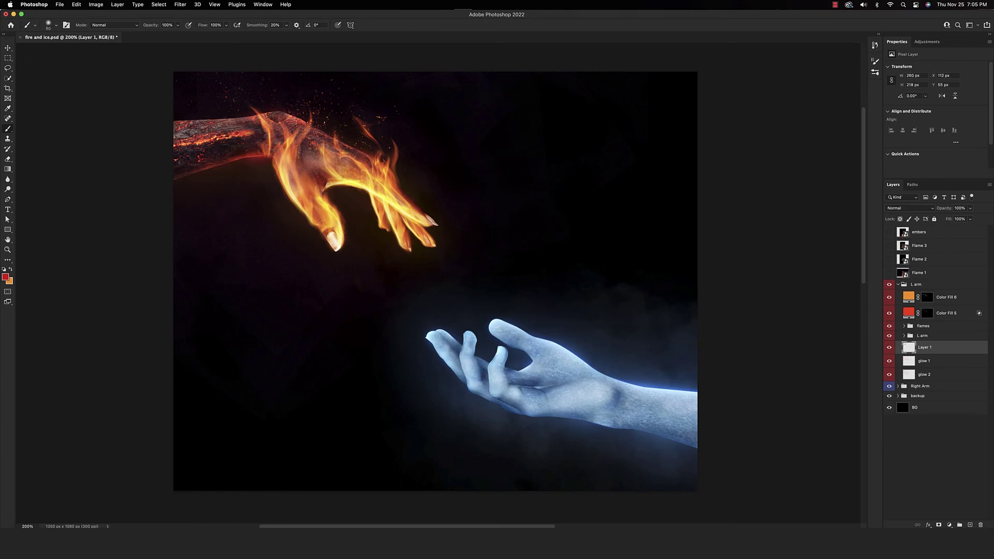
key(super+z)
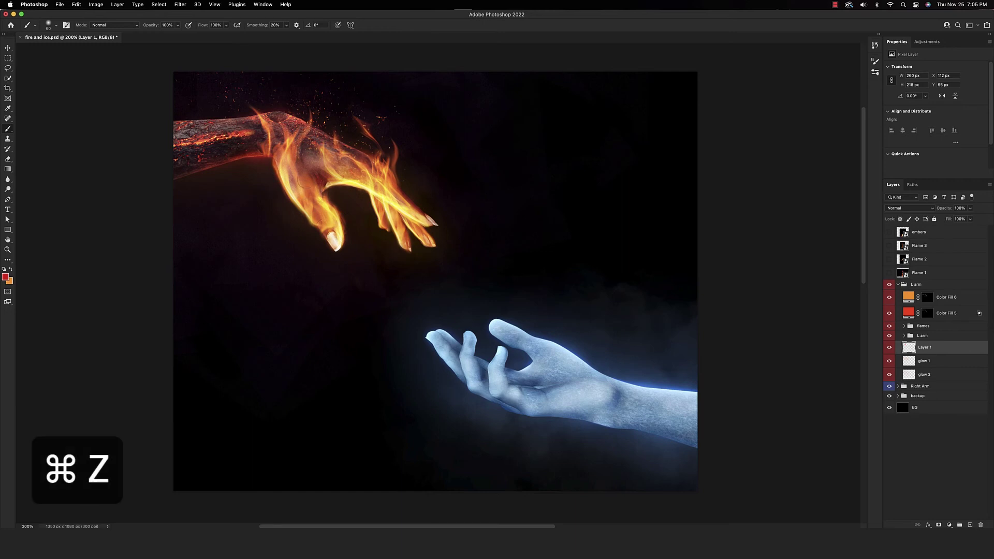
drag(227, 150, 192, 156)
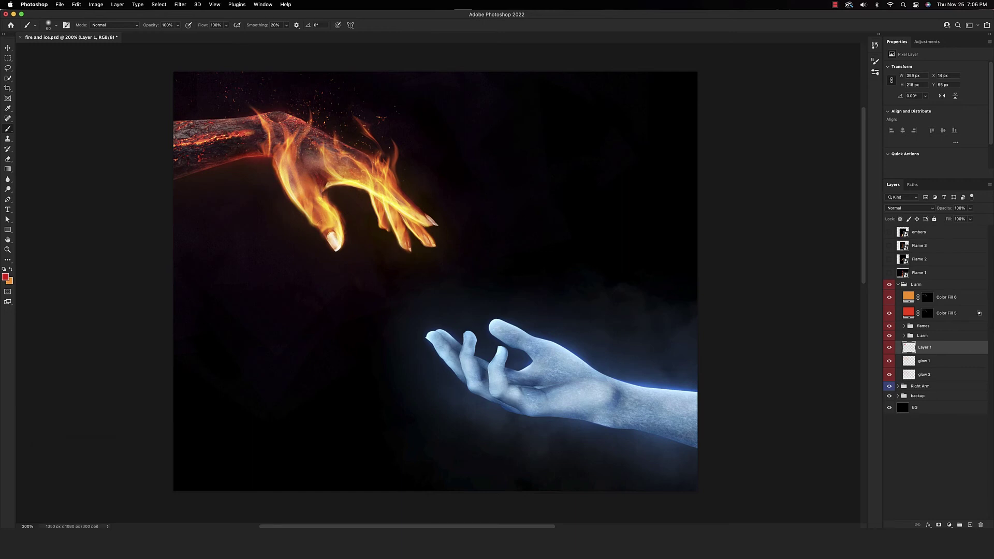
click(374, 184)
key(super+z)
drag(944, 209, 933, 210)
Rename the rim layer 'rim glow 1' and add a new empty layer above it
double_click(924, 348)
text(rim glow 1)
key(Return)
click(970, 525)
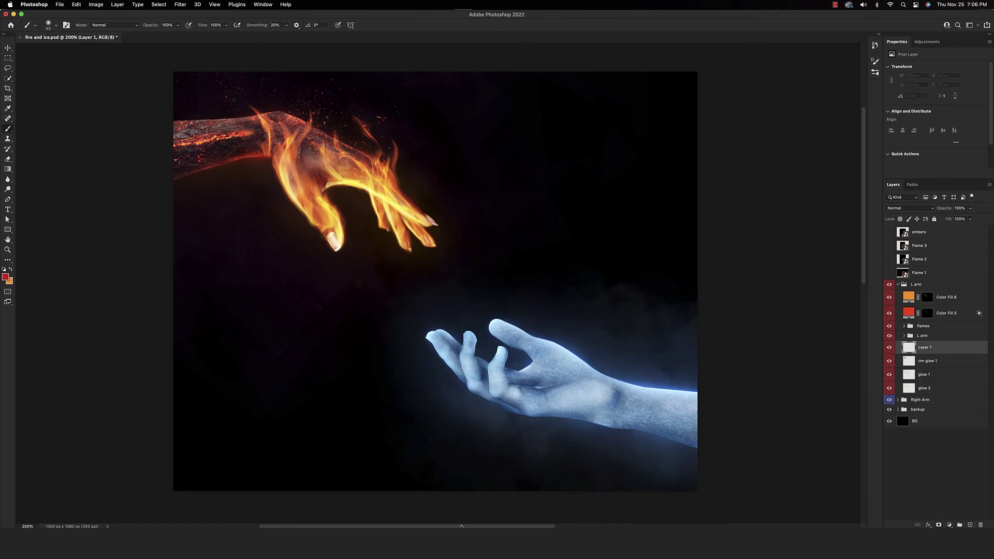
Set the foreground colour to a warm orange
key(x)
click(6, 276)
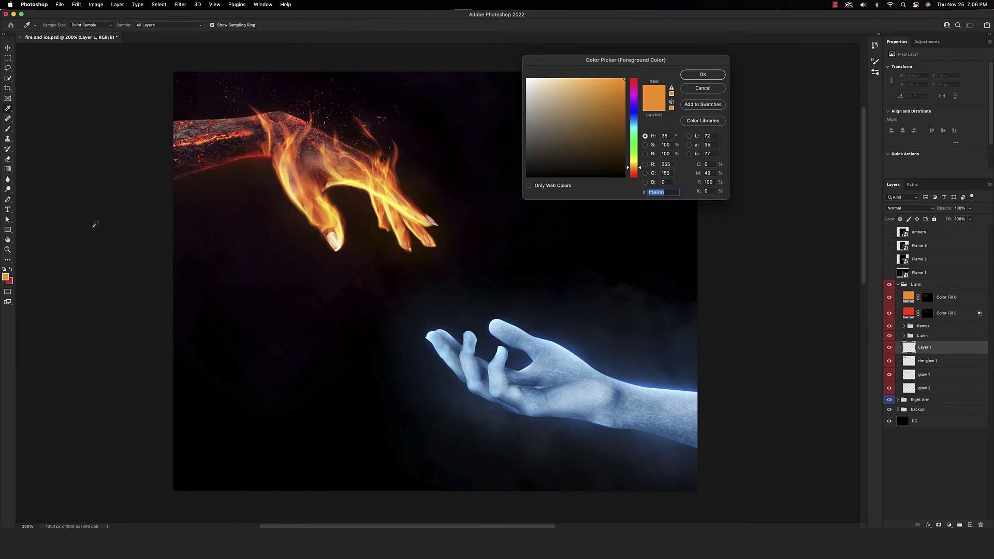
drag(578, 87, 576, 60)
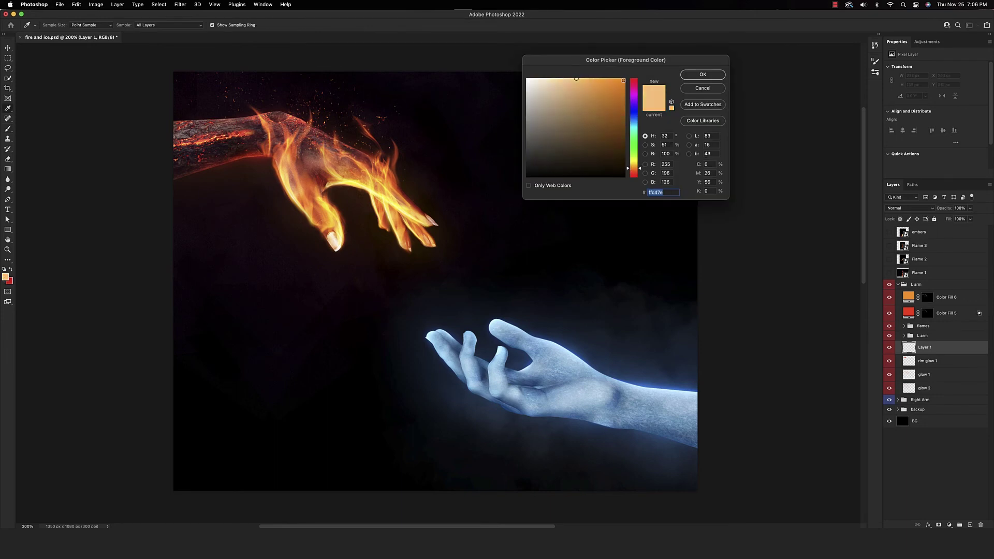
click(620, 76)
click(702, 75)
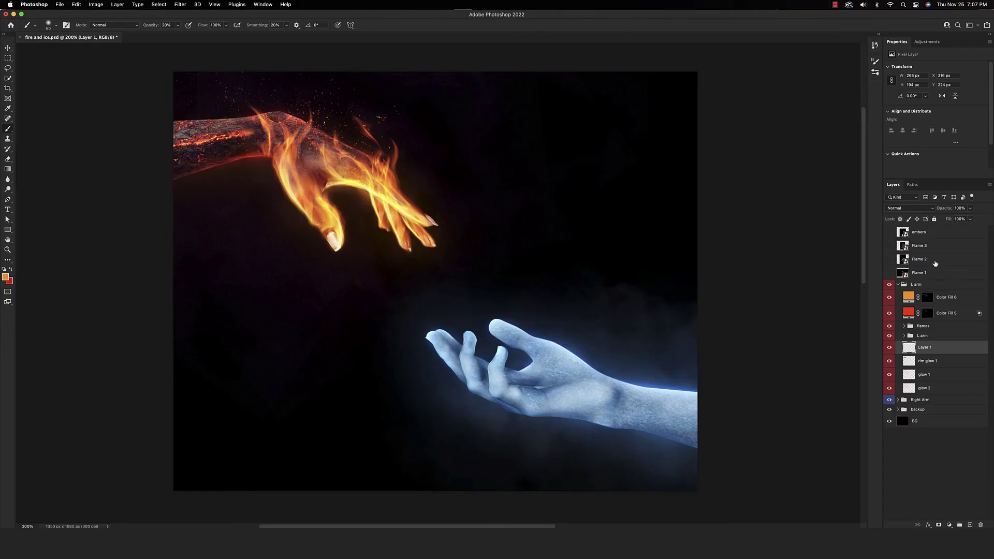
Add a new layer above Color Fill 6 and set the foreground colour to a light peach
click(950, 300)
click(970, 524)
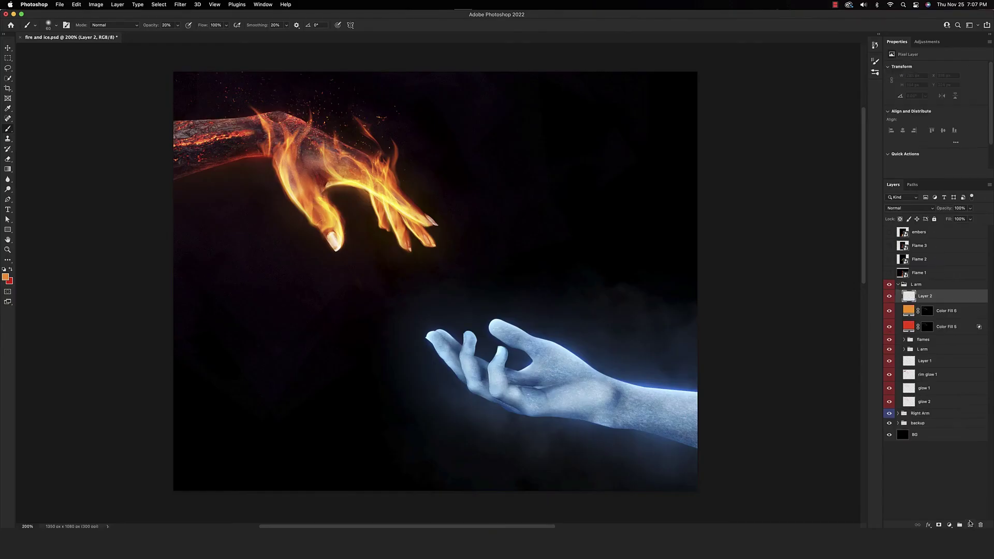
click(5, 277)
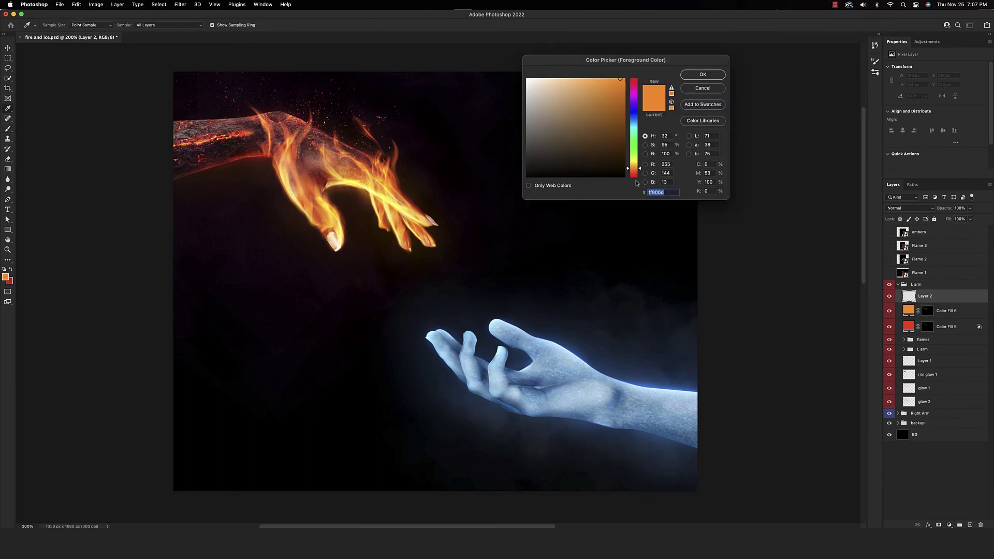
click(628, 169)
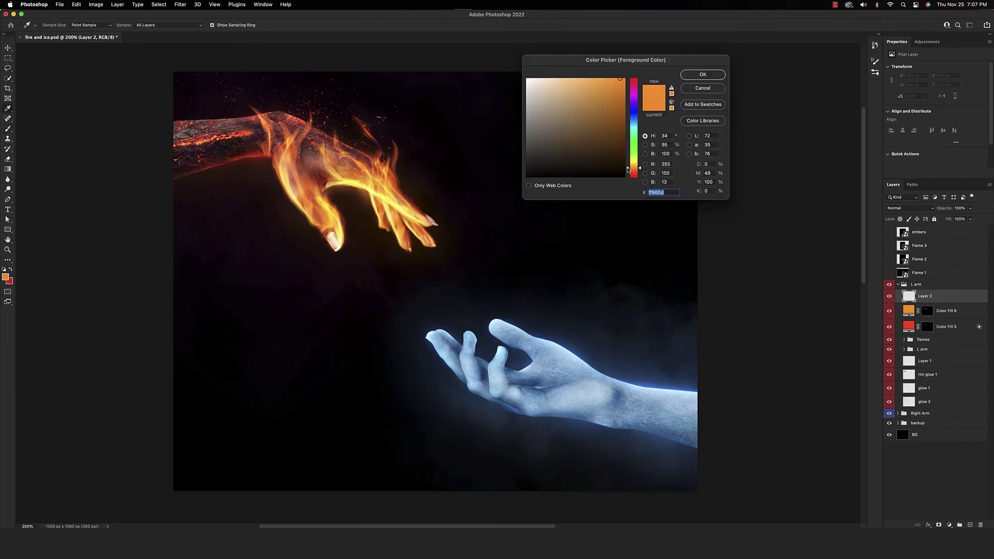
click(560, 76)
click(702, 74)
Paint soft peach highlights on the knuckles, thumb, palm and fire fingertips
key(b)
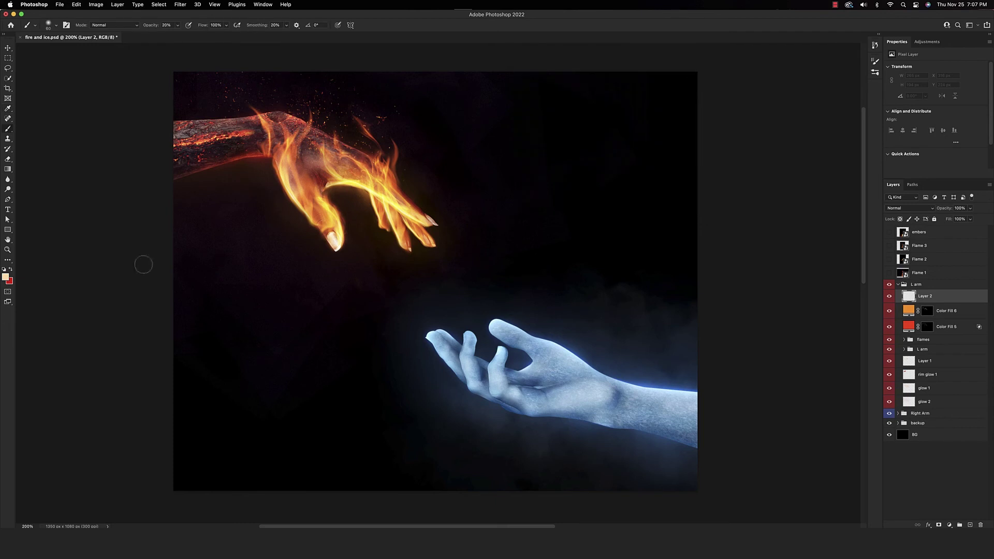
drag(375, 187, 364, 186)
click(358, 186)
drag(287, 192, 291, 206)
drag(428, 209, 409, 220)
key(super+minus)
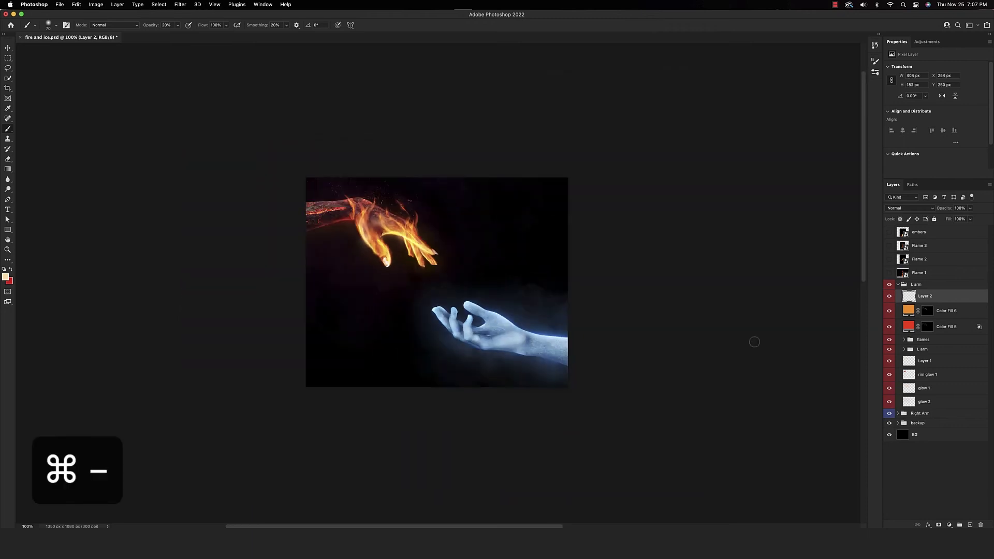
key(super+equal)
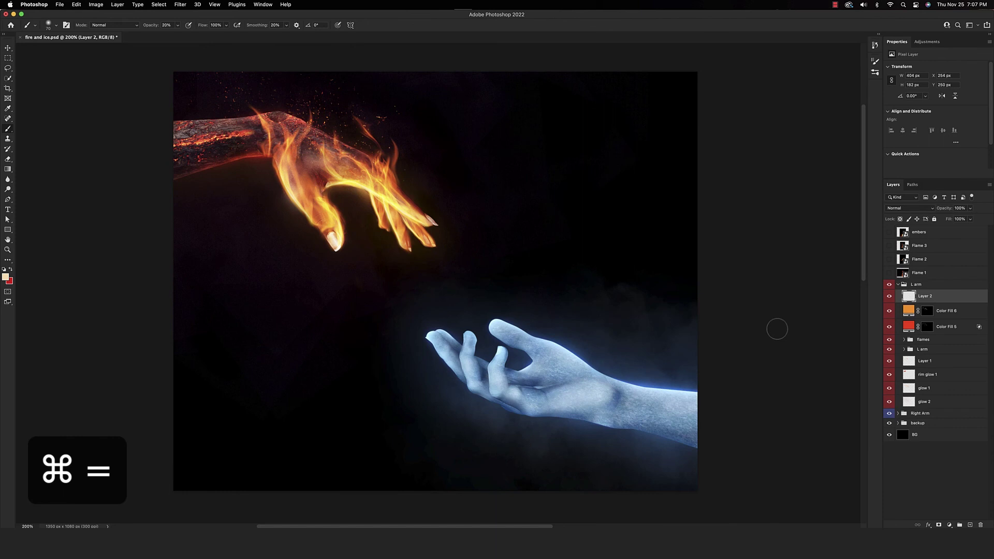
key(e)
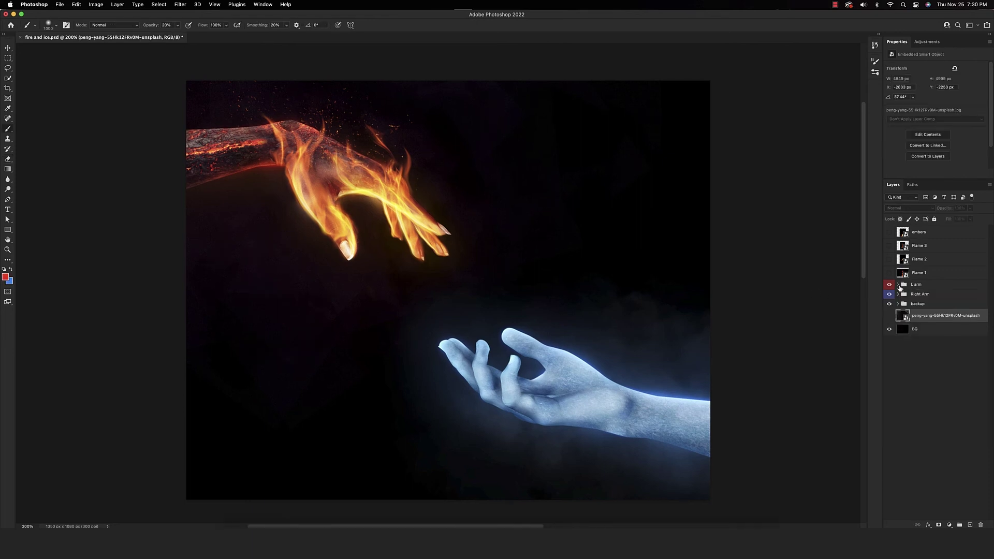
Add a Color Balance above Layer 2 (midtones red +69, yellow −13), then invert its mask to hide it
click(899, 285)
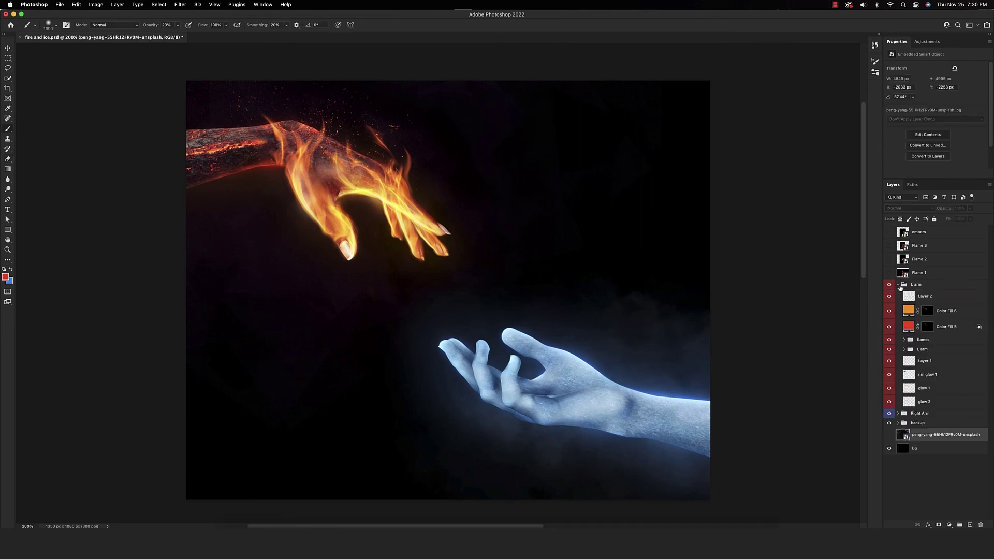
click(939, 299)
click(949, 525)
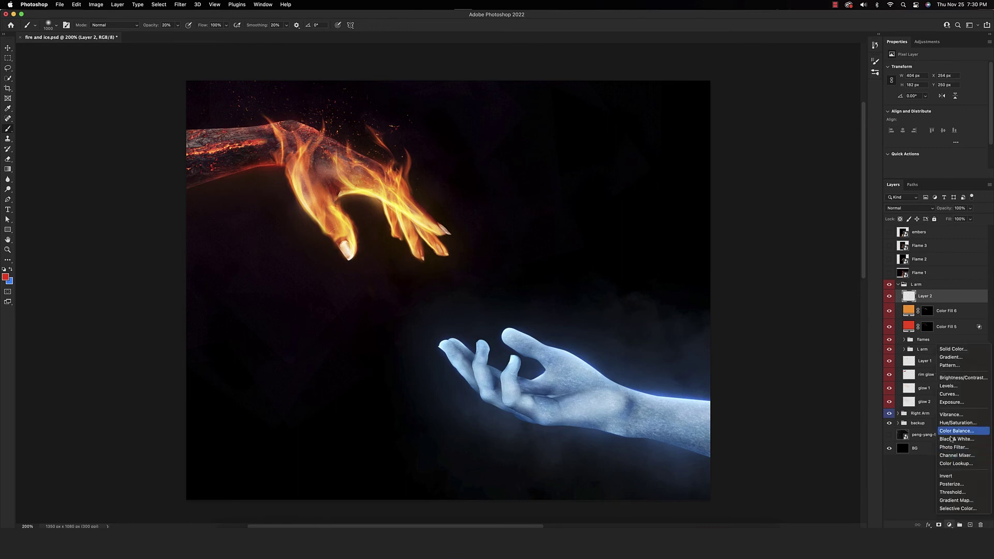
click(955, 425)
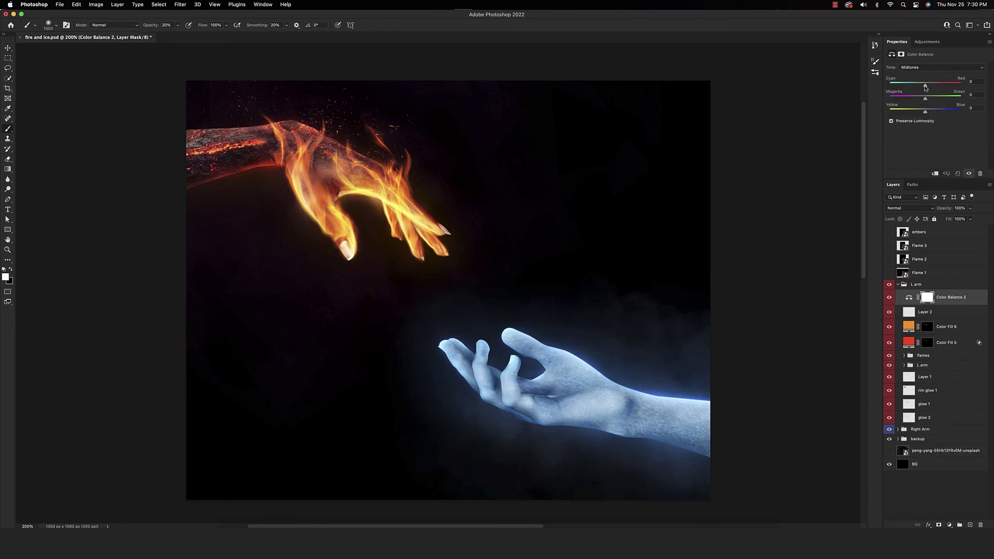
drag(925, 86, 950, 86)
key(super+minus)
key(super+equal)
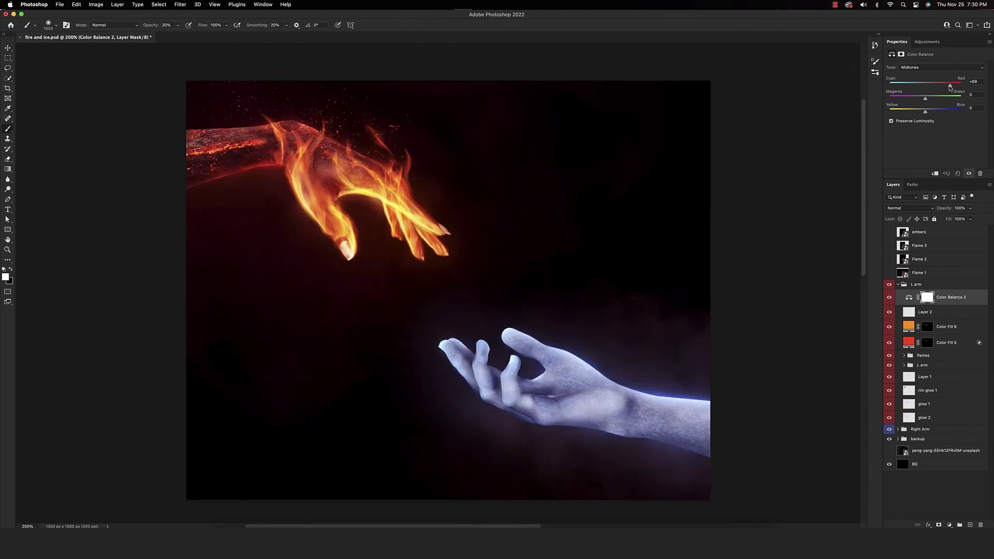
drag(926, 111, 920, 112)
key(super+i)
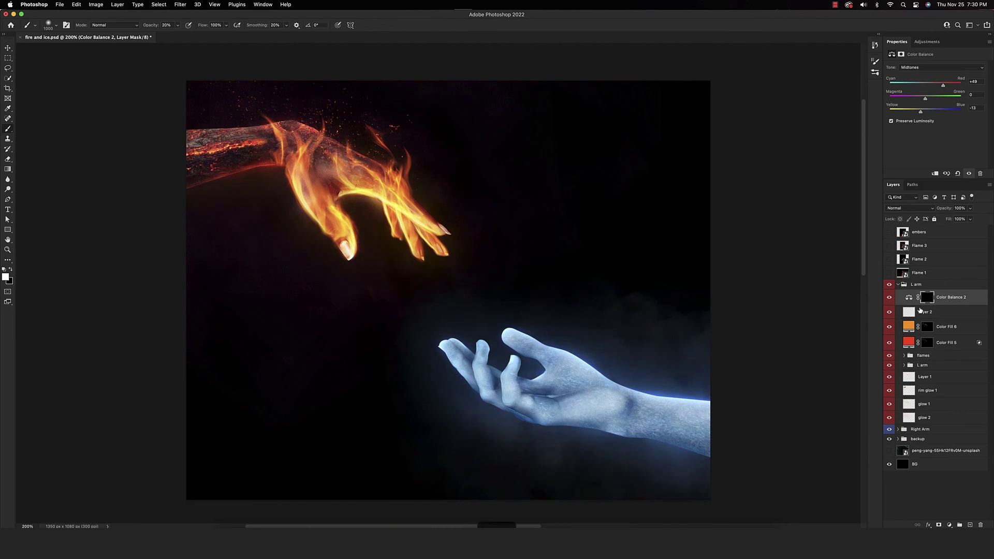
key(bracketleft)
key(bracketleft)
key(bracketleft)
key(bracketleft)
key(bracketleft)
key(bracketleft)
key(bracketleft)
key(bracketleft)
key(bracketleft)
key(bracketleft)
key(bracketleft)
Add Color Balance 3 with its highlights pushed toward red
click(949, 525)
click(956, 431)
click(927, 67)
click(926, 76)
drag(925, 87, 918, 116)
click(921, 68)
click(919, 60)
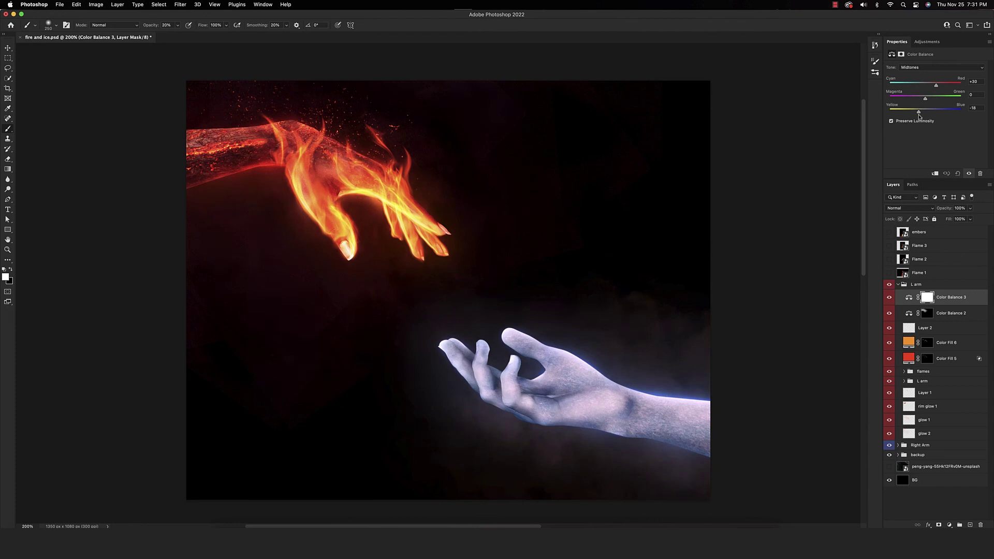
Invert the Color Balance 3 mask to black and shrink the brush to 150 px
click(926, 299)
key(super+i)
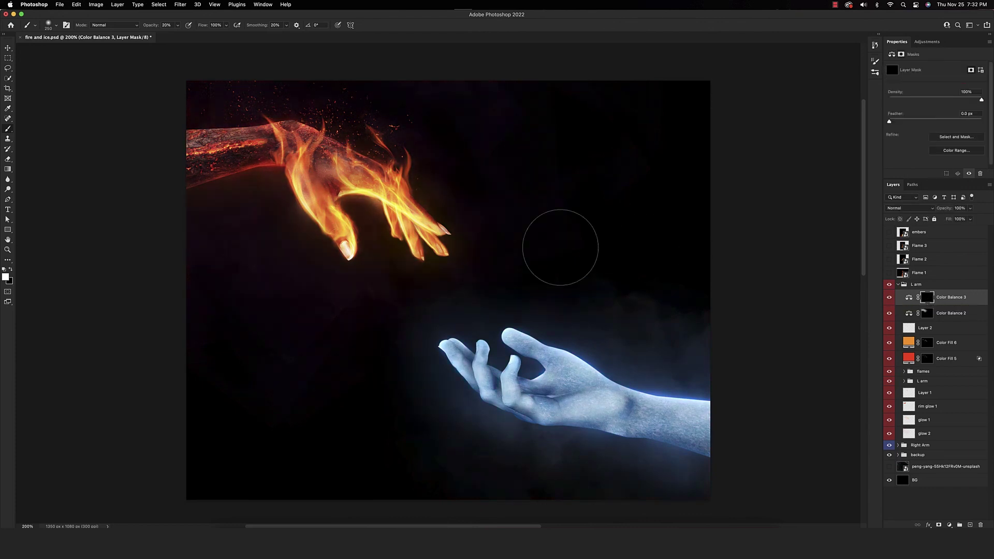
key(bracketleft)
key(bracketleft)
key(bracketleft)
key(bracketleft)
key(bracketleft)
key(bracketleft)
key(bracketleft)
key(bracketleft)
key(bracketleft)
key(bracketleft)
key(super+minus)
key(super+equal)
Delete the hidden reference photo layer
click(898, 284)
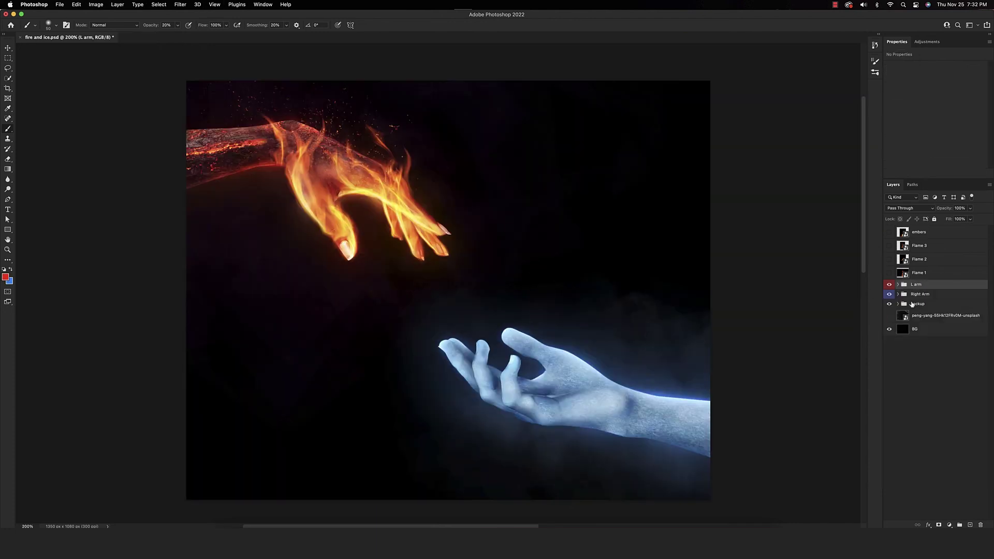
click(929, 319)
key(Delete)
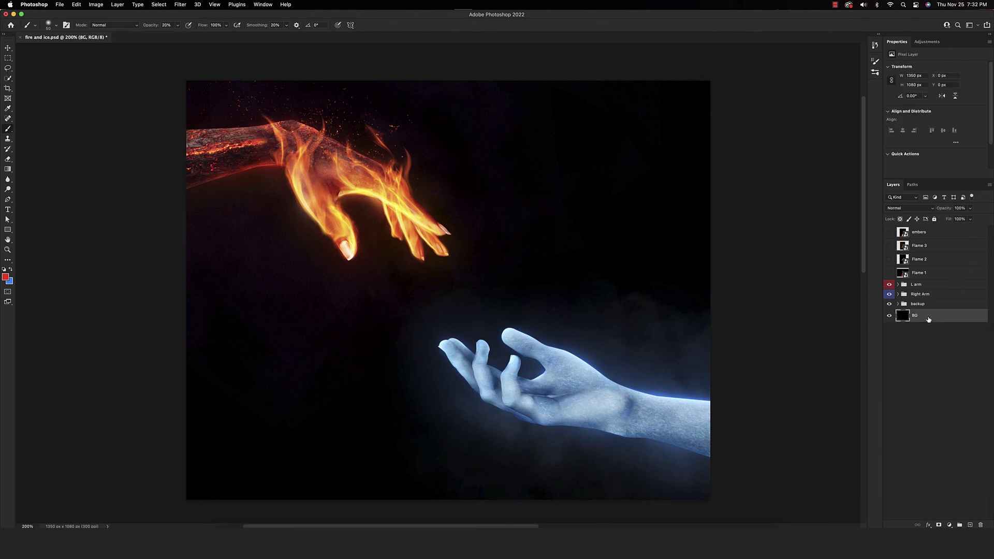
click(898, 285)
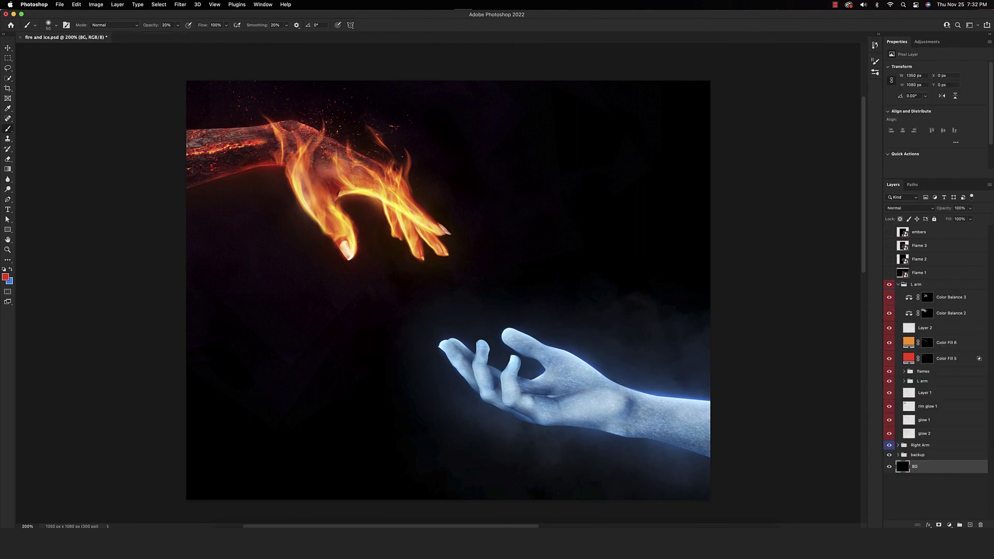
click(897, 284)
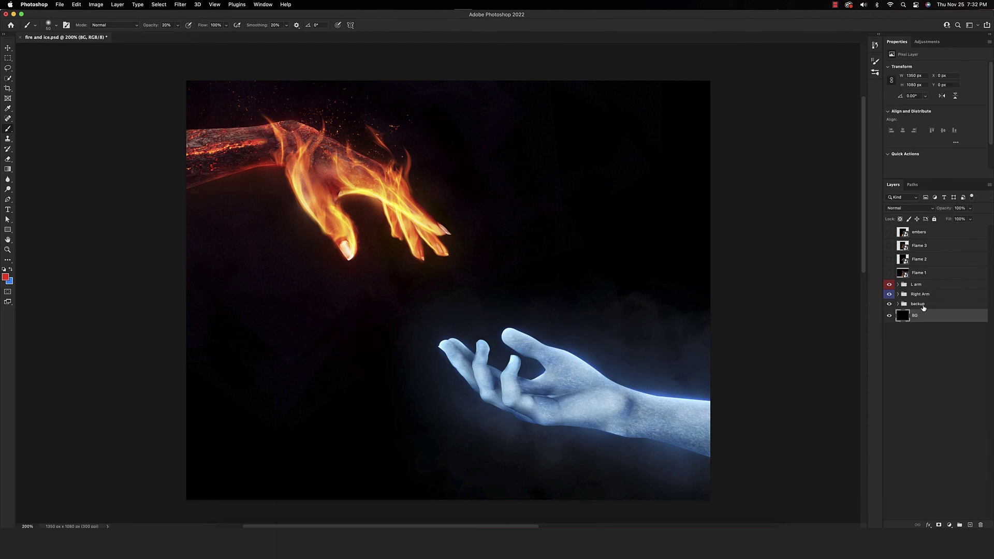
On a new layer above backup, paint a faint red glow across the top of the canvas with a 1700 px brush
click(923, 305)
click(969, 525)
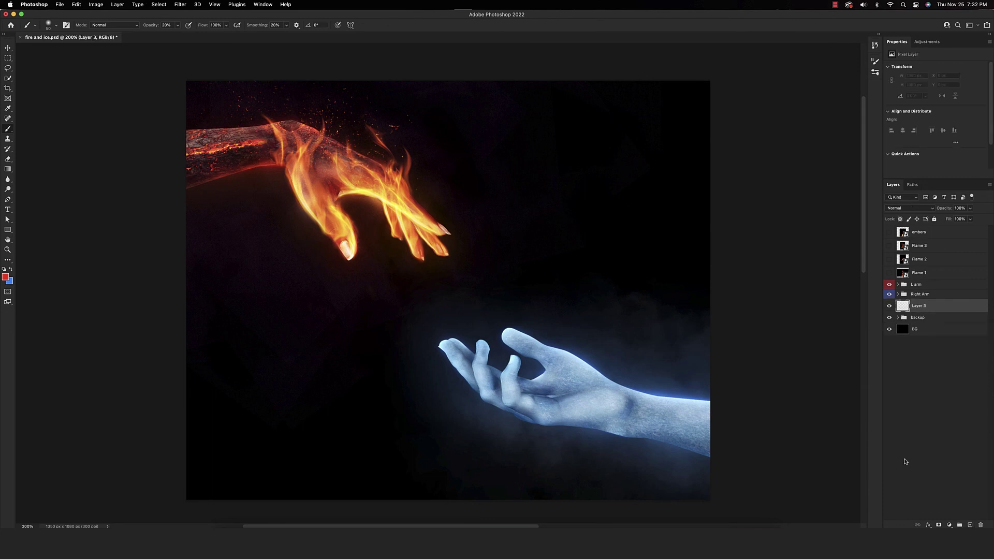
key(bracketright)
key(bracketright)
key(bracketright)
key(bracketright)
key(bracketright)
key(bracketright)
key(bracketright)
key(bracketright)
key(bracketright)
key(bracketright)
key(bracketright)
key(bracketright)
key(bracketright)
key(bracketright)
key(bracketright)
key(bracketright)
key(bracketright)
key(super+minus)
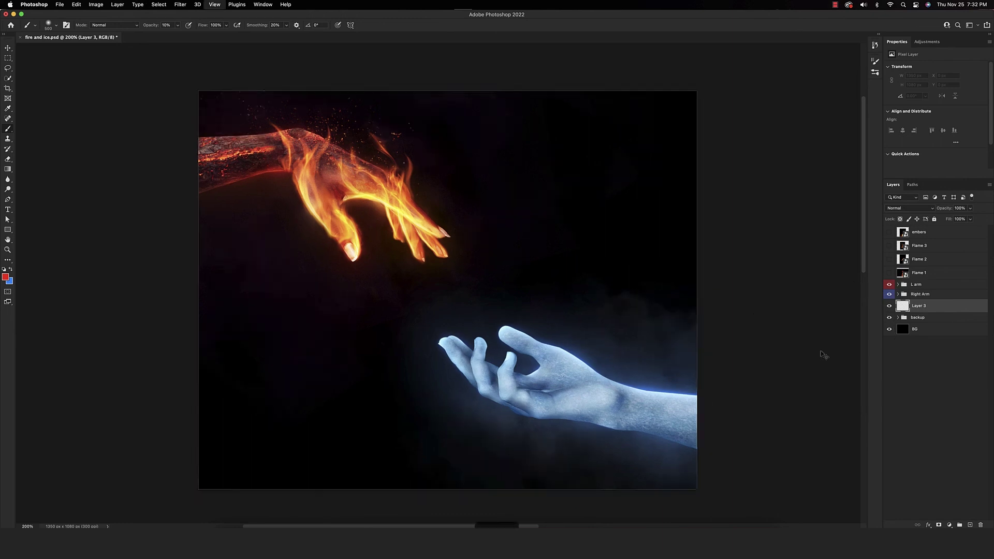
key(bracketright)
key(bracketright)
key(bracketright)
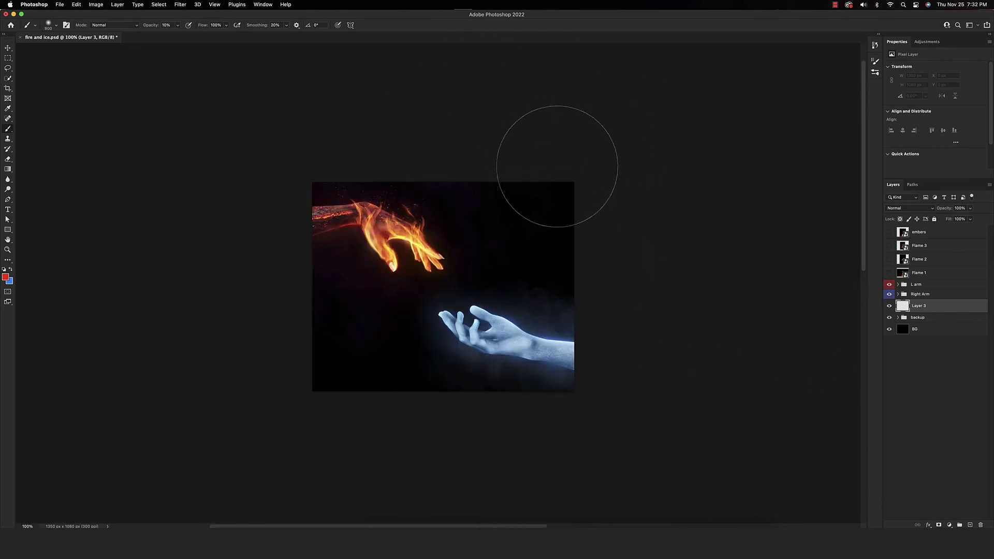
click(541, 176)
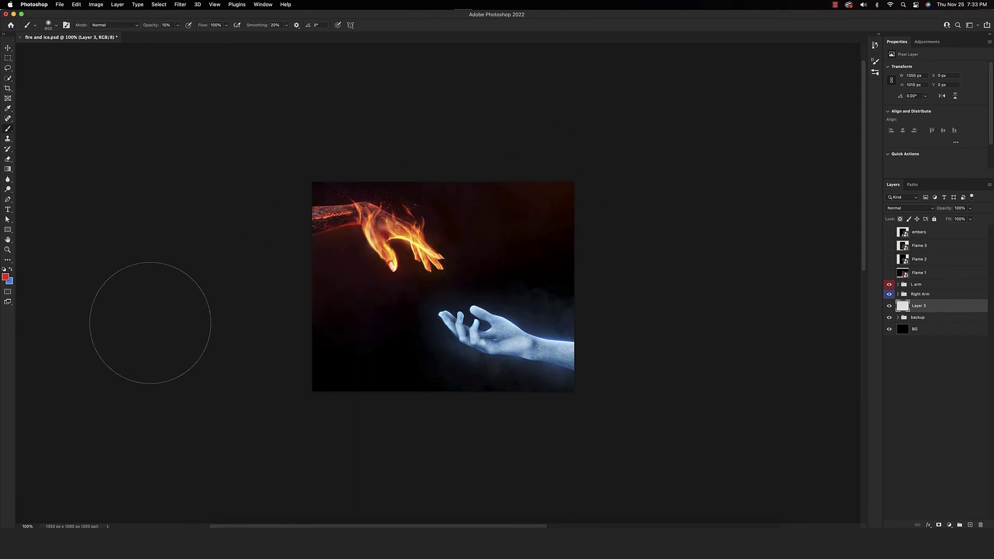
key(super+z)
key(ctrl+z)
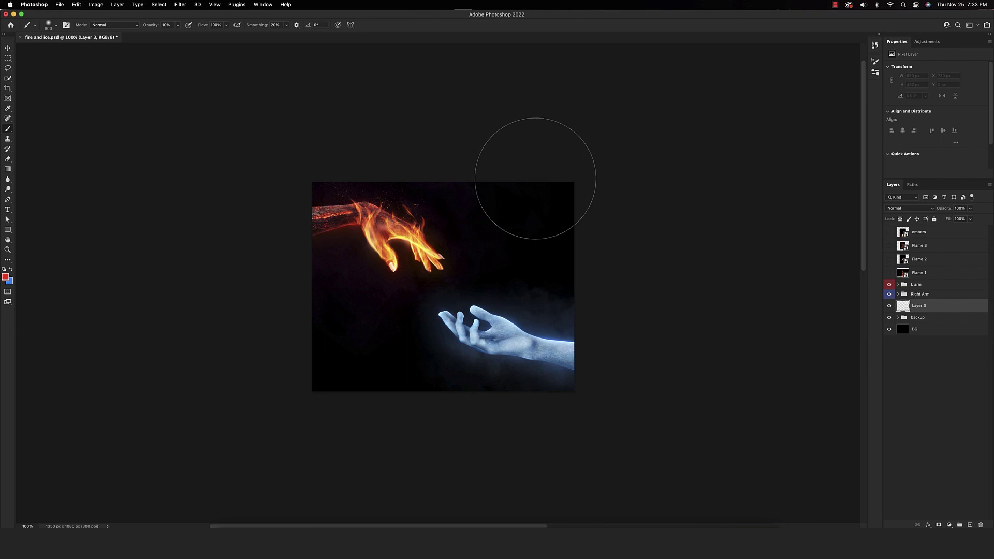
key(bracketright)
key(bracketright)
key(bracketright)
key(bracketright)
key(bracketright)
key(bracketright)
key(bracketright)
key(bracketright)
key(bracketright)
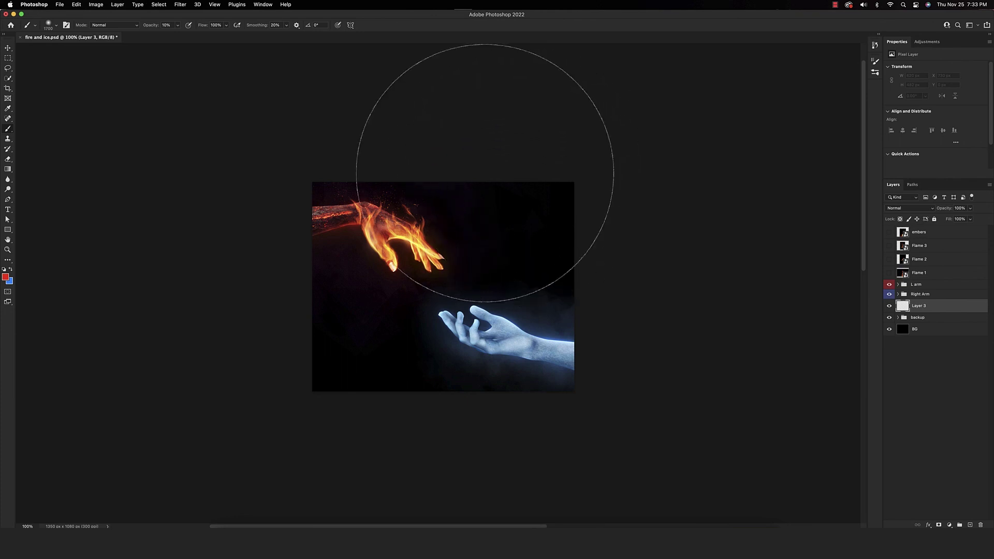
click(486, 139)
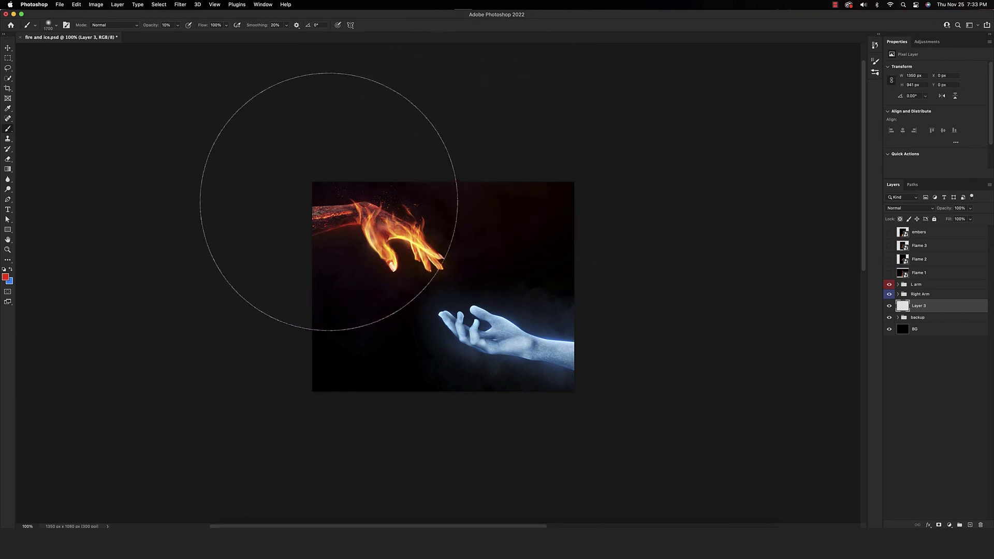
click(297, 212)
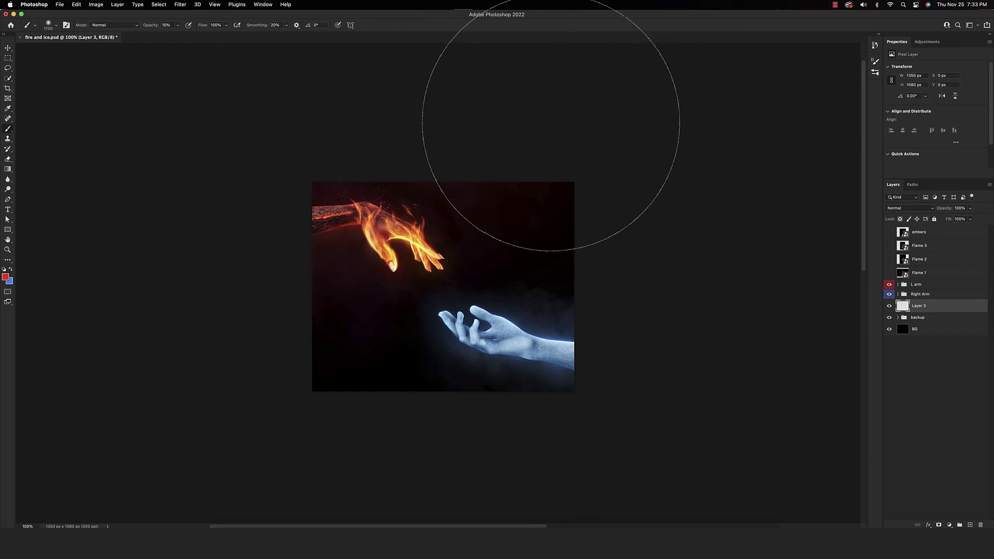
Shrink the brush to about 600 px, swap colours and set up an 800 px eraser
key(bracketleft)
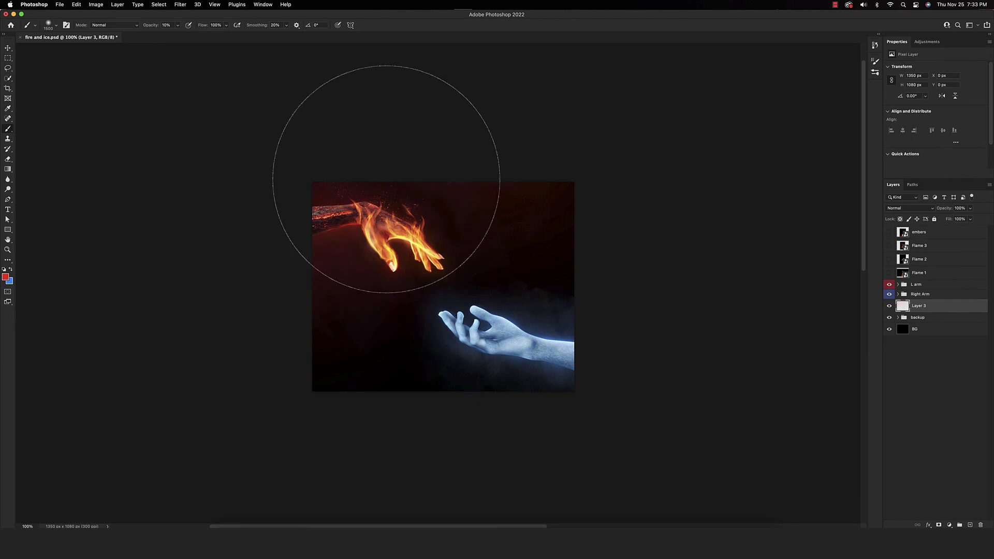
key(bracketleft)
key(bracketleft)
key(bracketleft)
key(bracketleft)
key(bracketleft)
key(bracketleft)
key(bracketleft)
key(bracketleft)
key(x)
key(e)
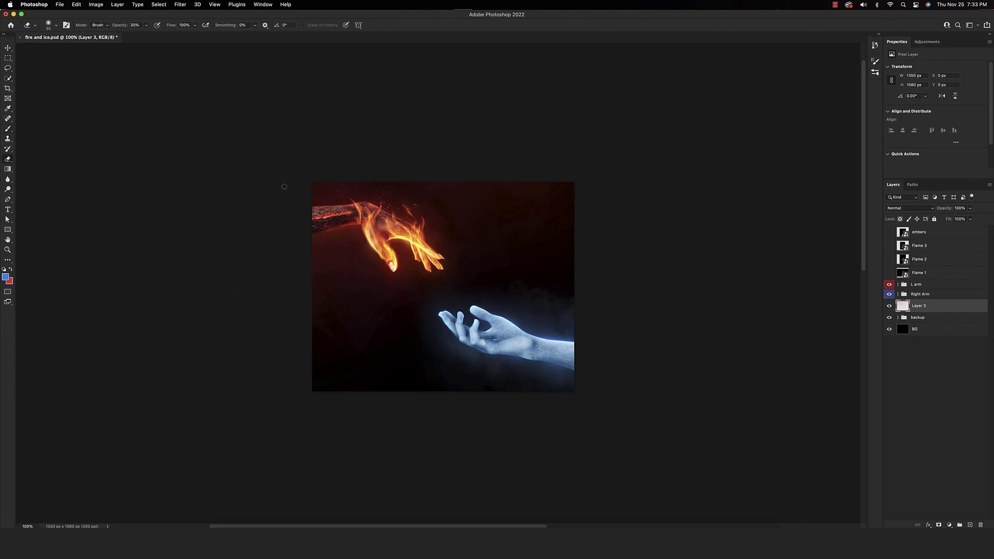
key(bracketright)
key(bracketright)
key(bracketright)
key(bracketright)
key(bracketright)
key(bracketright)
key(bracketright)
key(bracketright)
key(bracketright)
key(bracketright)
key(bracketright)
key(bracketright)
key(bracketright)
key(bracketright)
key(bracketright)
key(bracketright)
key(bracketright)
Mask Layer 3, rename it 'red glow', and add a new empty layer above it
click(939, 525)
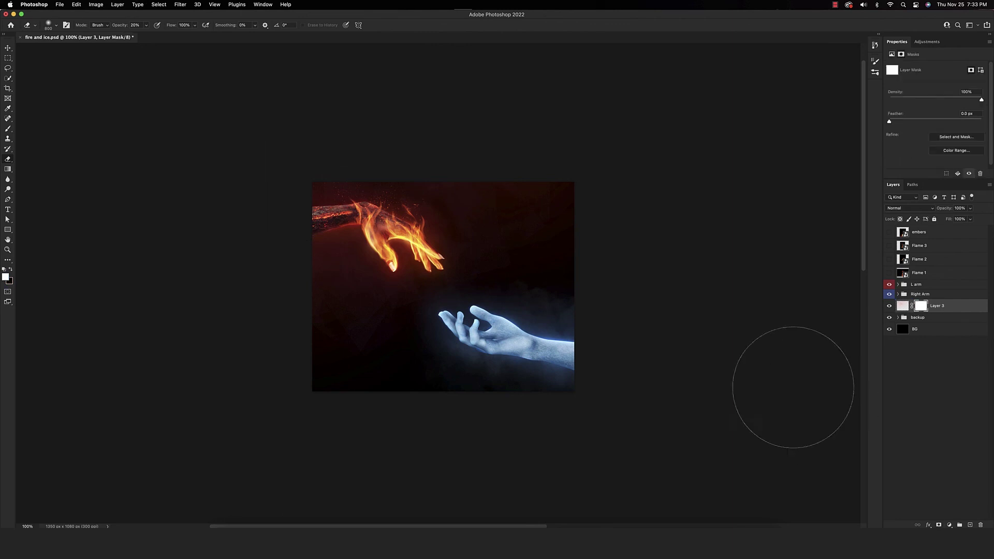
key(b)
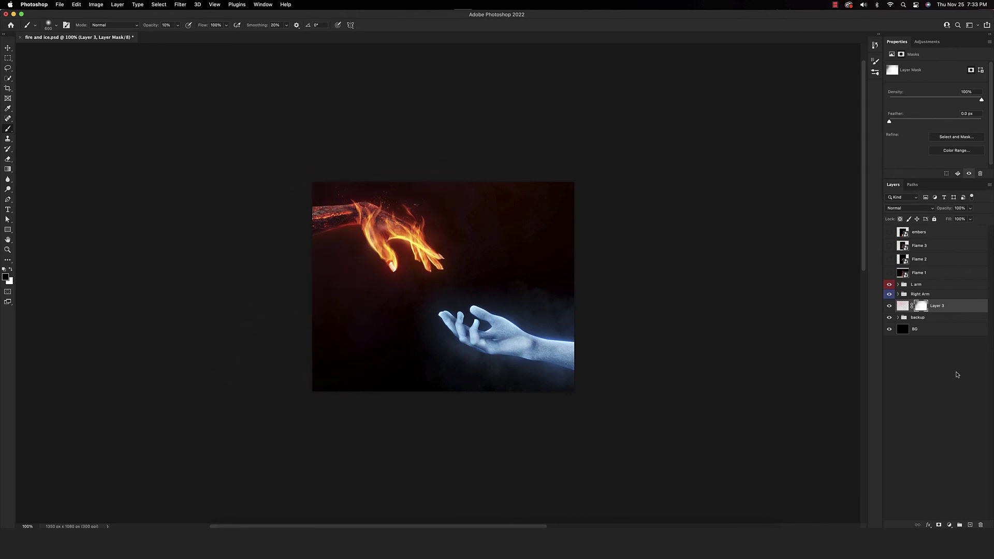
double_click(936, 307)
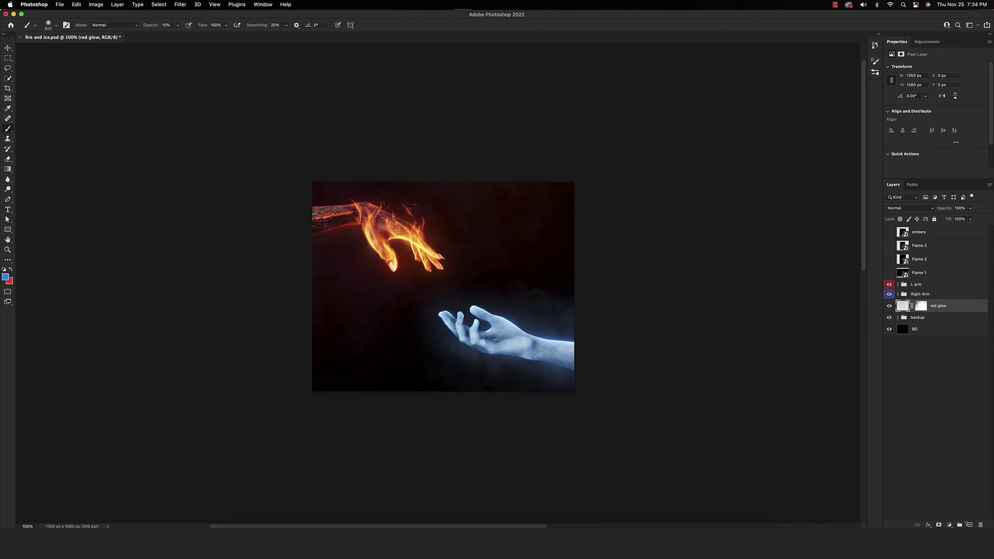
click(969, 524)
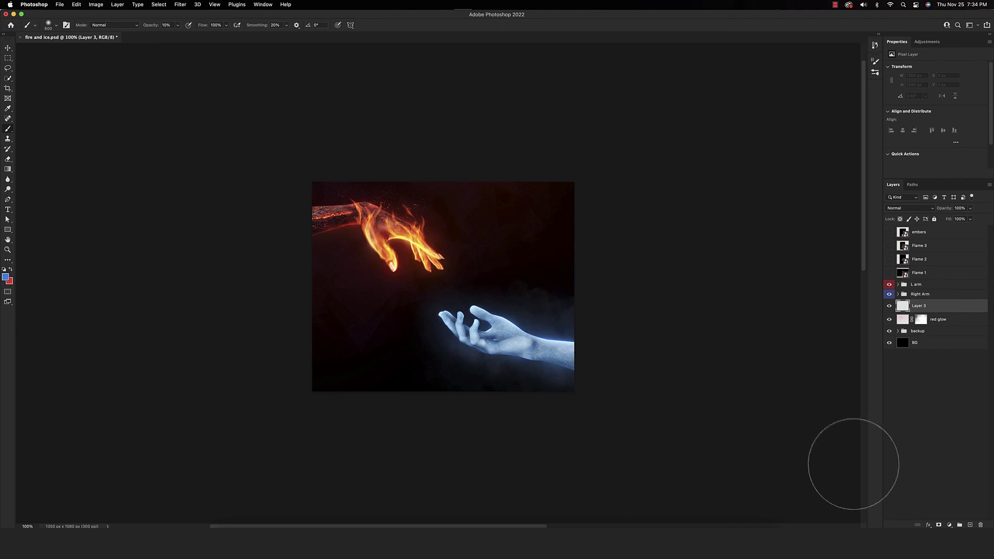
Mask the new layer and paint blue haze across the lower canvas and ice hand with a 1000 px brush
click(938, 525)
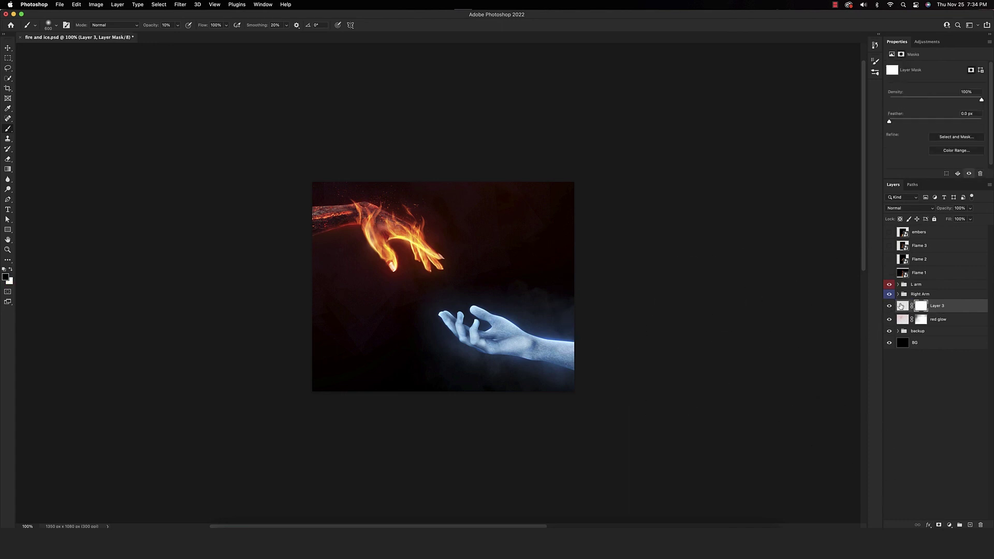
click(901, 306)
key(bracketright)
key(bracketright)
key(bracketright)
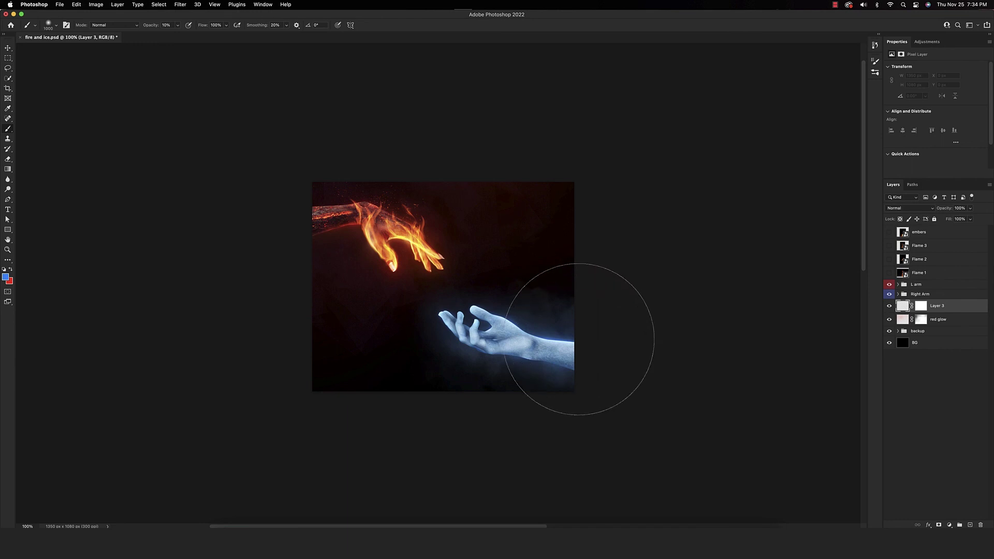
mouse_move(578, 339)
mouse_down()
mouse_move(495, 358)
mouse_move(523, 356)
mouse_move(500, 343)
mouse_move(435, 357)
mouse_move(549, 324)
mouse_up()
click(560, 281)
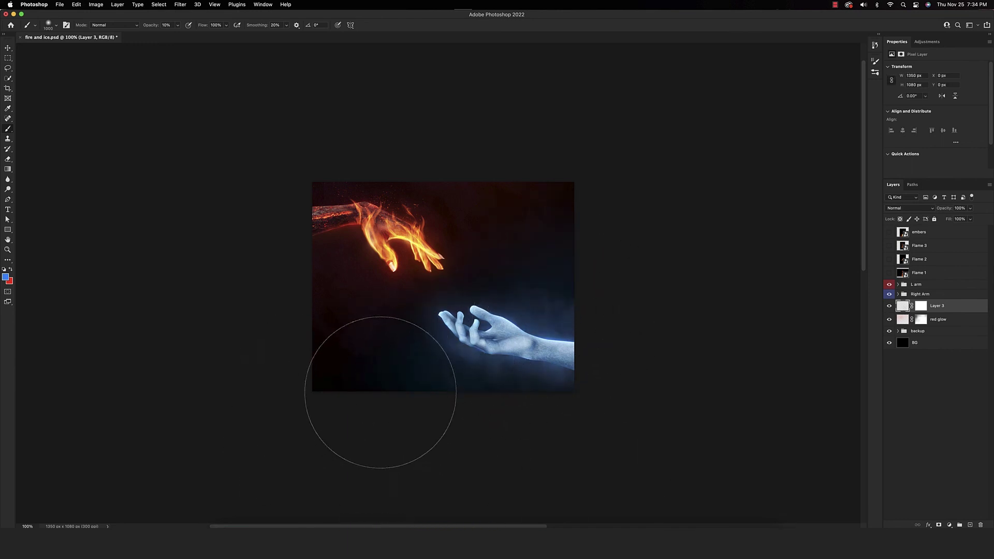
click(379, 413)
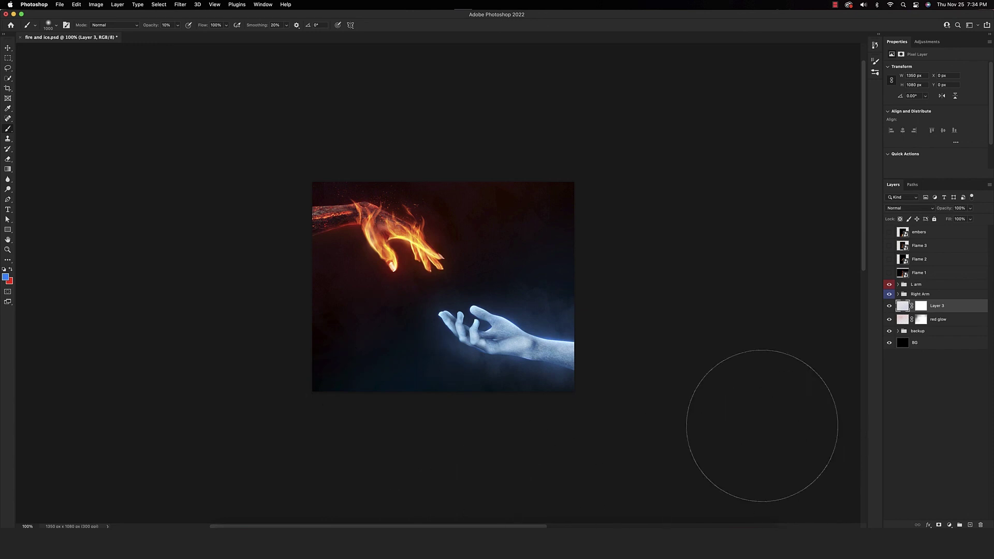
key(0)
key(1)
key(bracketleft)
key(bracketleft)
key(bracketleft)
key(bracketleft)
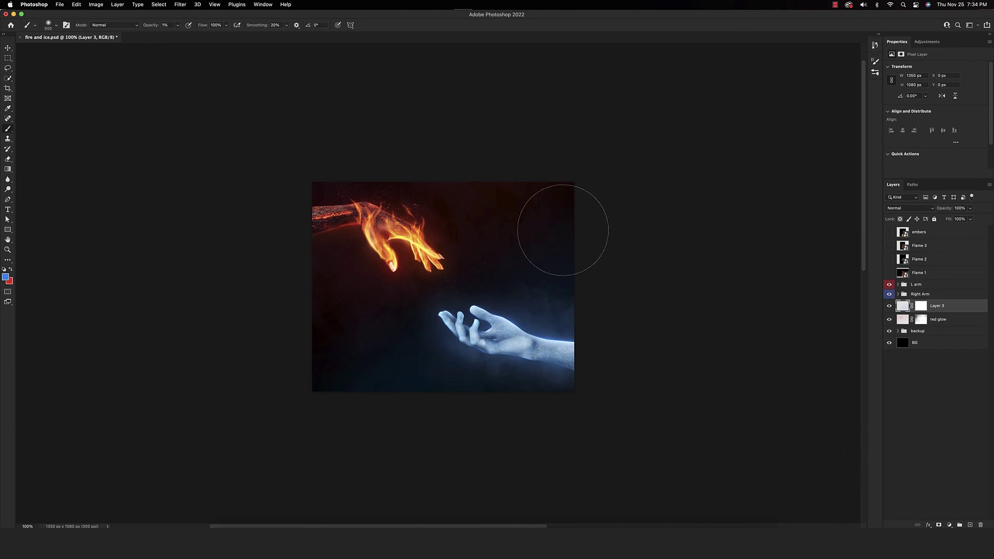